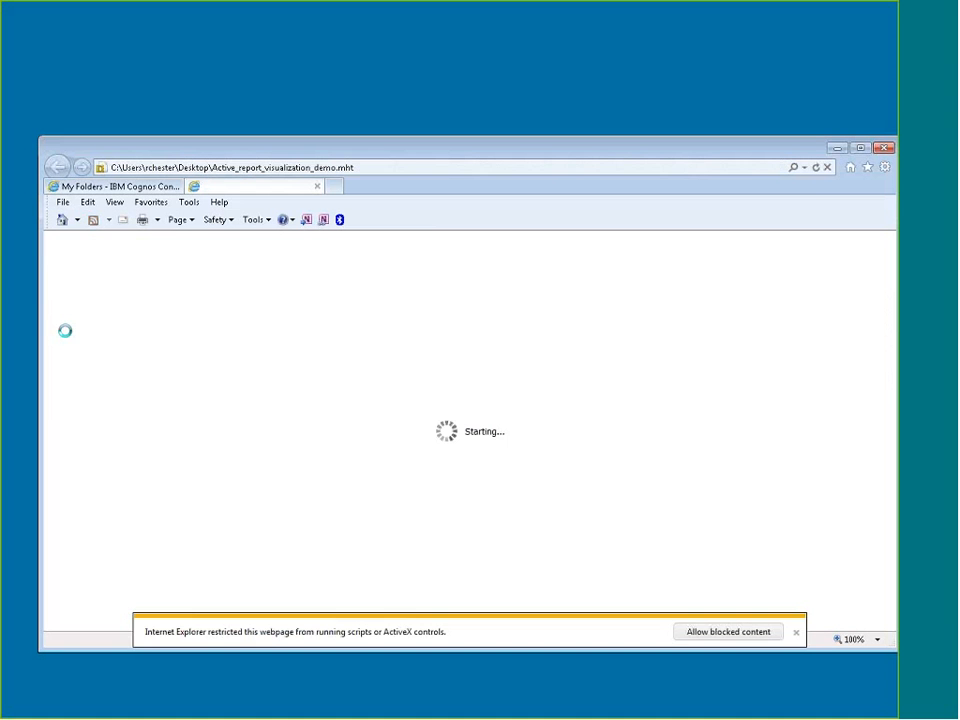
- Allow the report's blocked content, dismiss the confidential disclaimer, and move the browser window up to show the whole dashboard
click(726, 632)
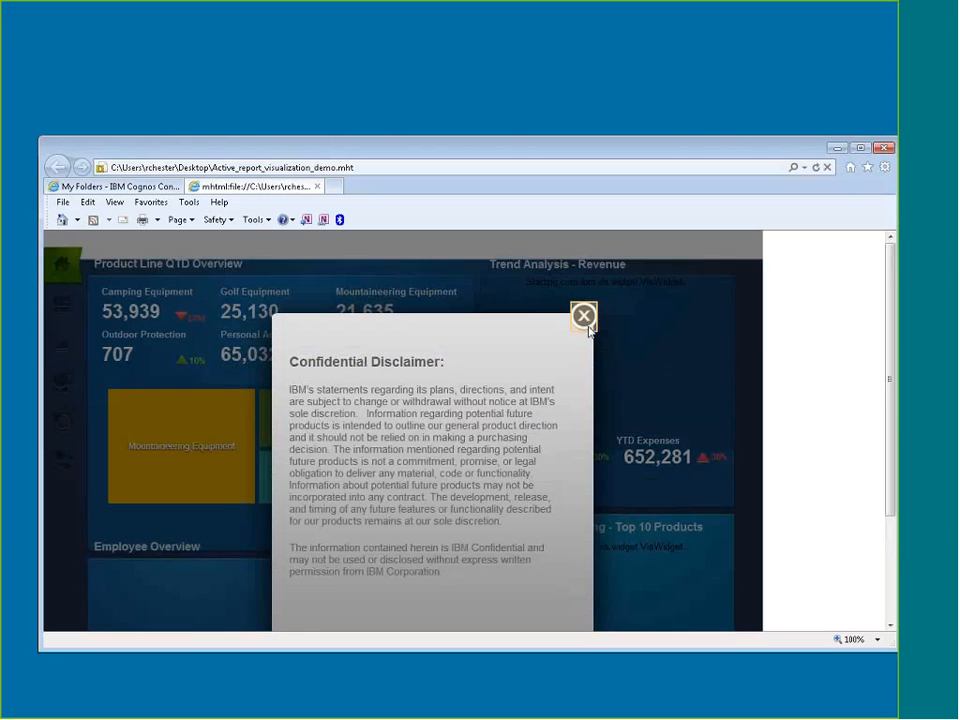
click(586, 318)
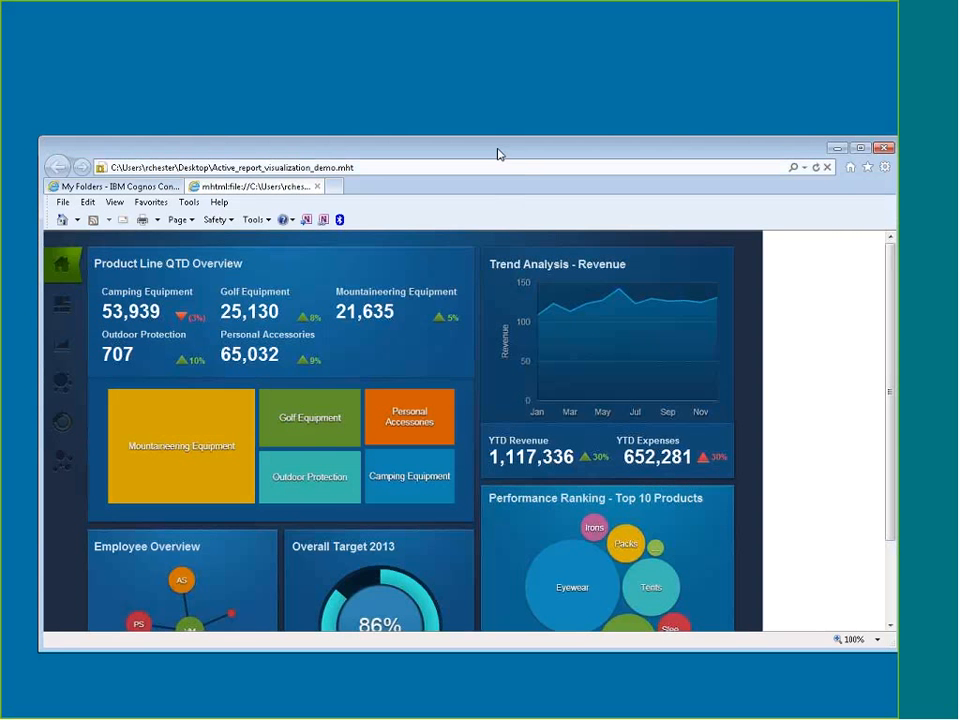
drag(499, 154, 460, 1)
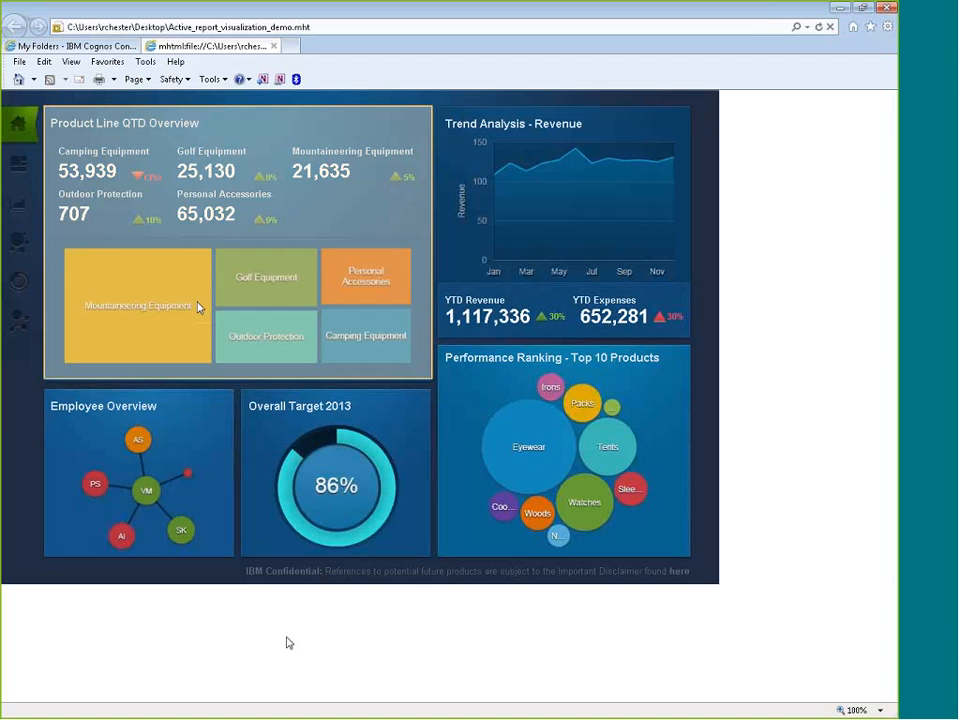
- Open the detail view of Product Analysis and view the product lines from Camping Equipment through Personal Accessories
click(187, 303)
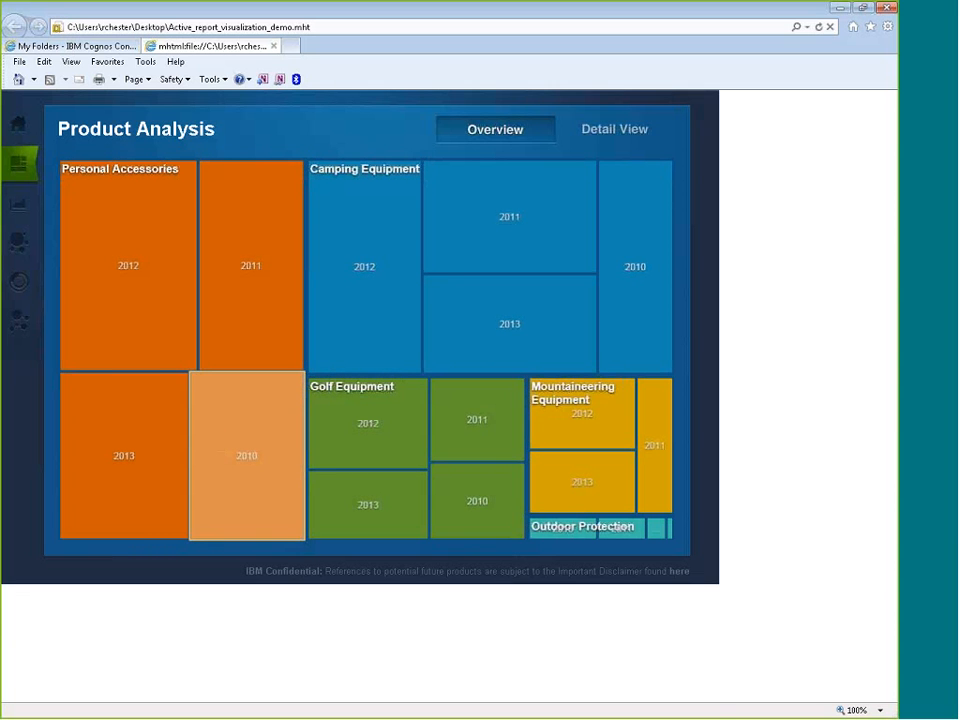
click(615, 129)
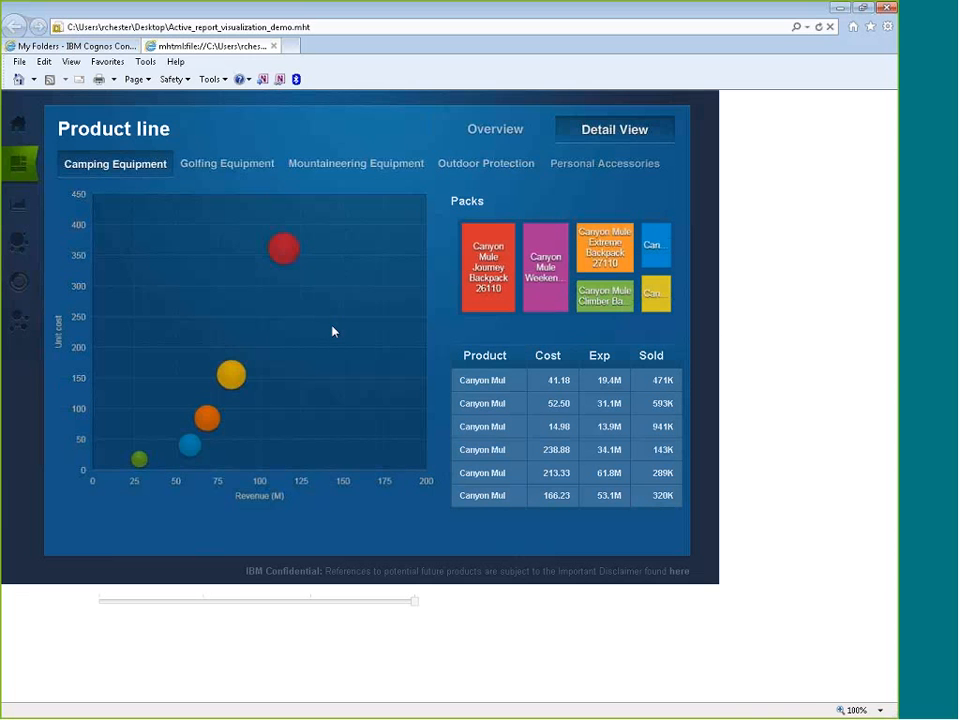
click(231, 165)
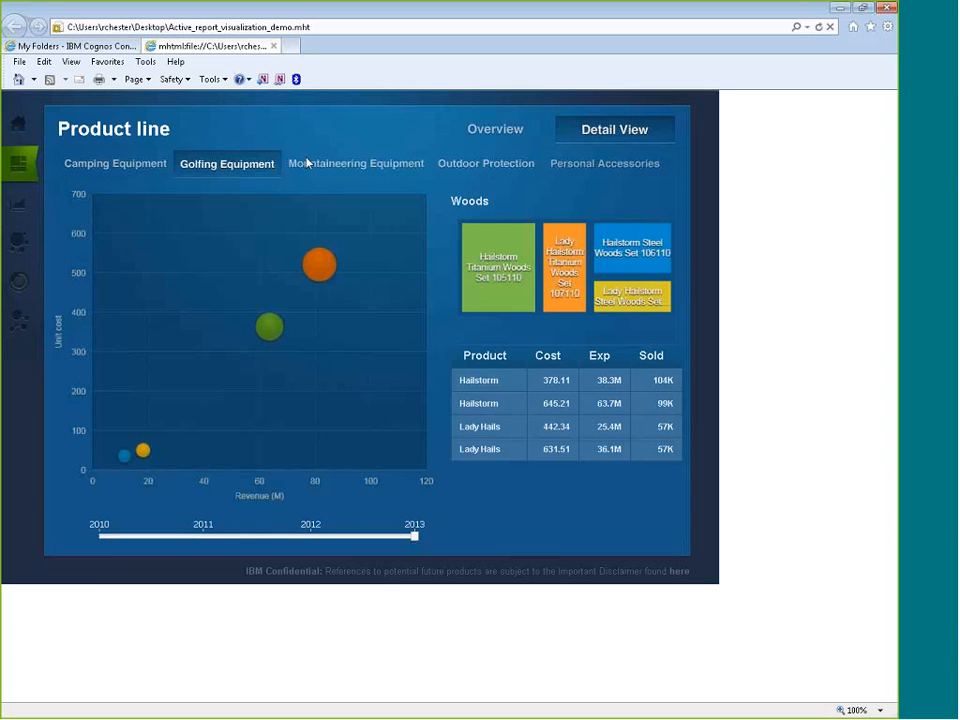
click(308, 163)
click(453, 166)
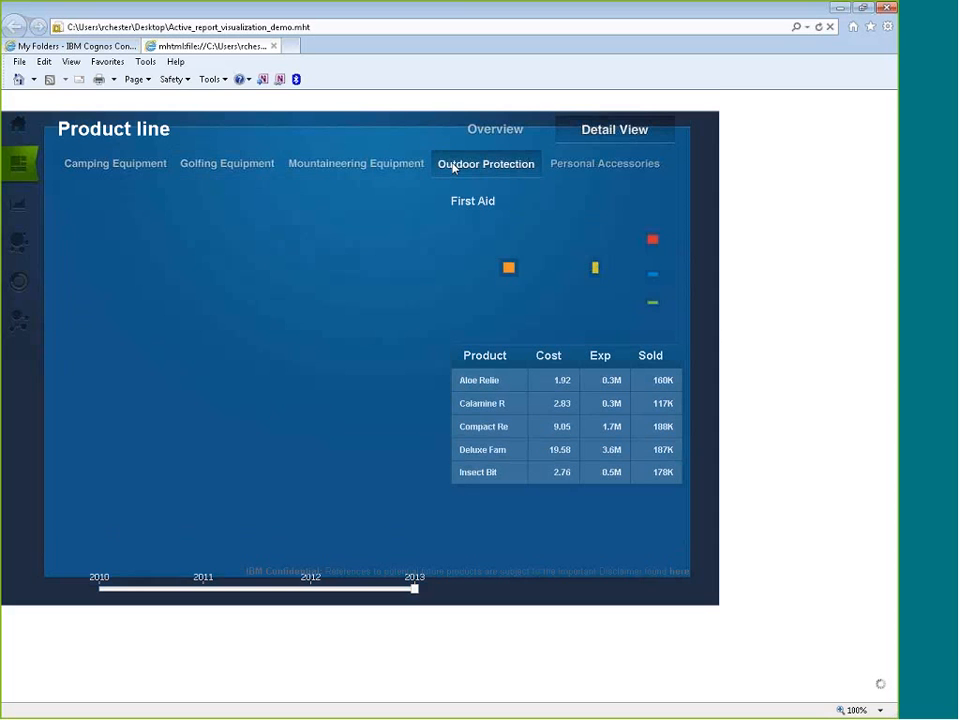
click(598, 165)
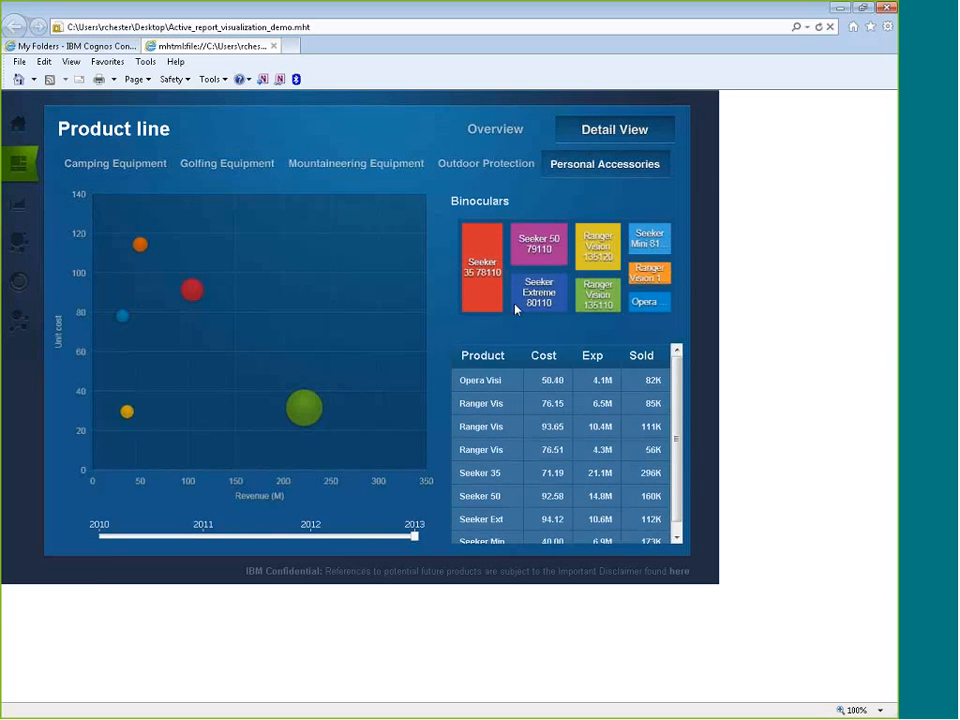
- Open the Trend Analysis page and show the revenue trend for Golf Equipment
click(20, 210)
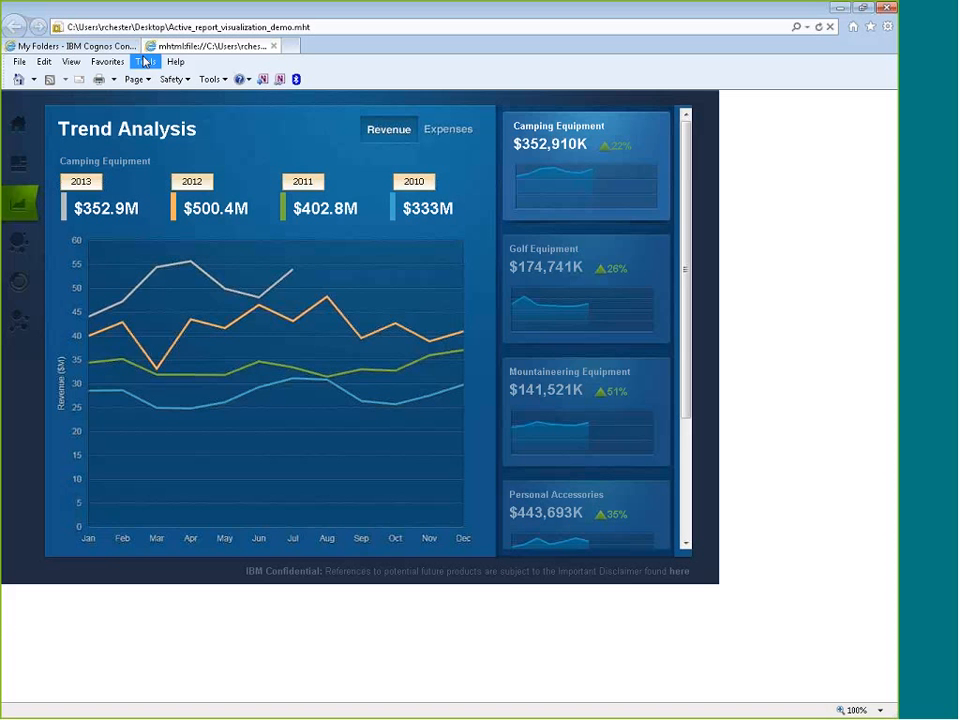
click(584, 282)
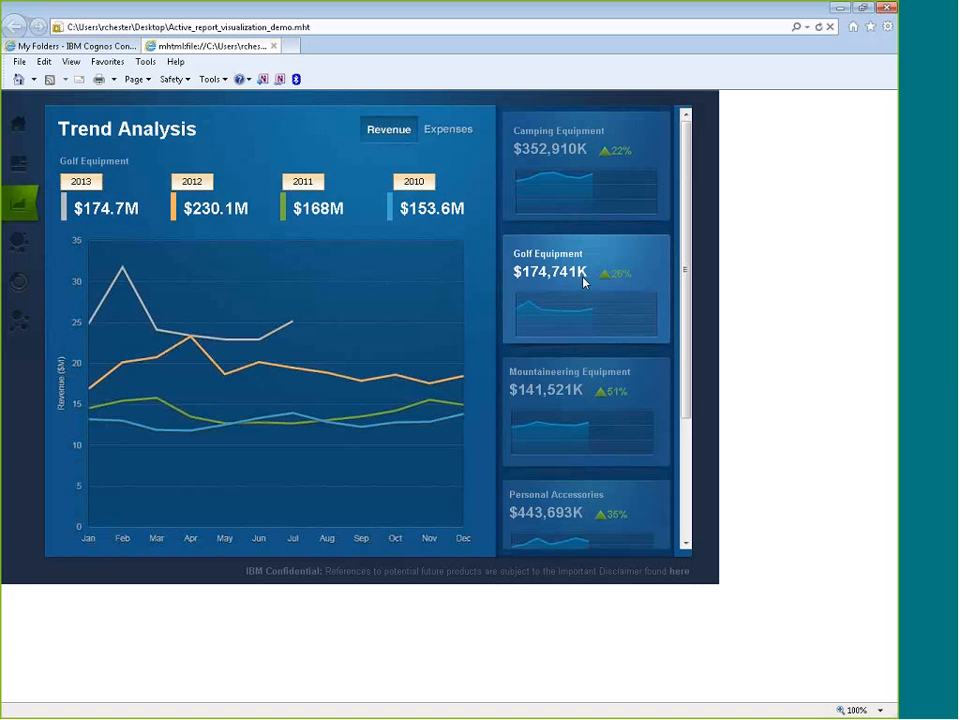
- Filter the Performance Ranking page by adding Americas, Asia Pacific, Central, Northern and Southern Europe, then remove Northern Europe
click(20, 248)
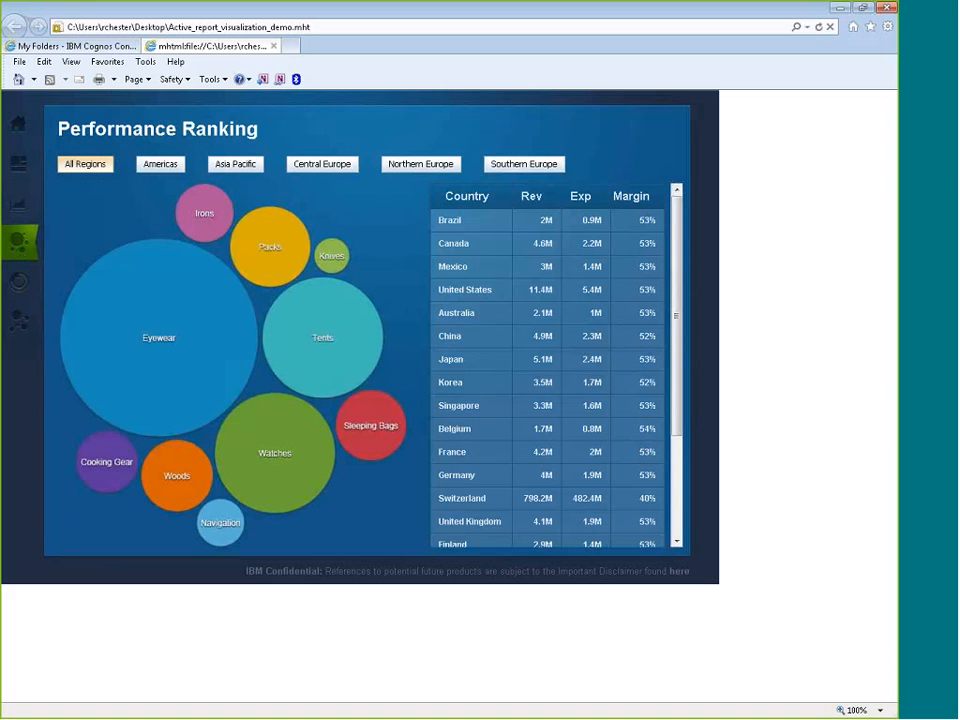
click(160, 164)
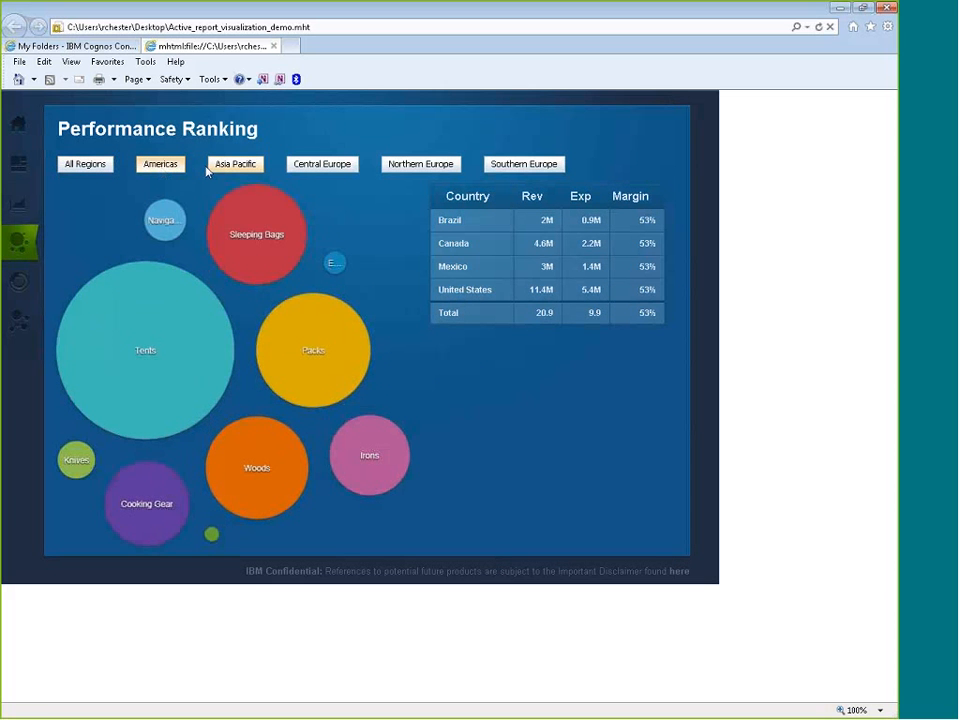
click(229, 166)
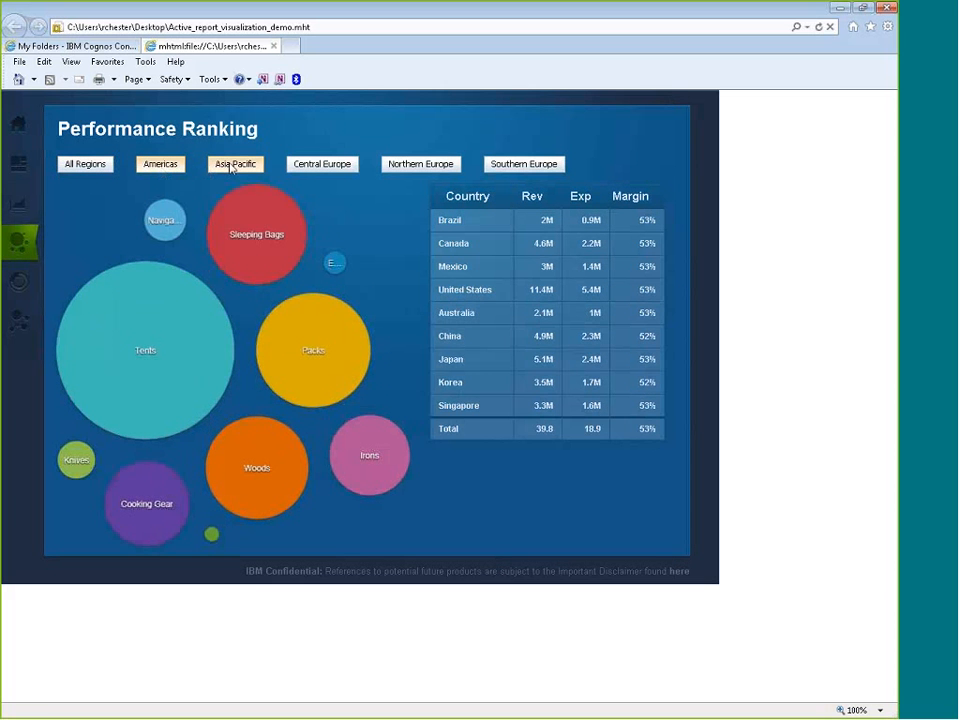
click(348, 165)
click(400, 166)
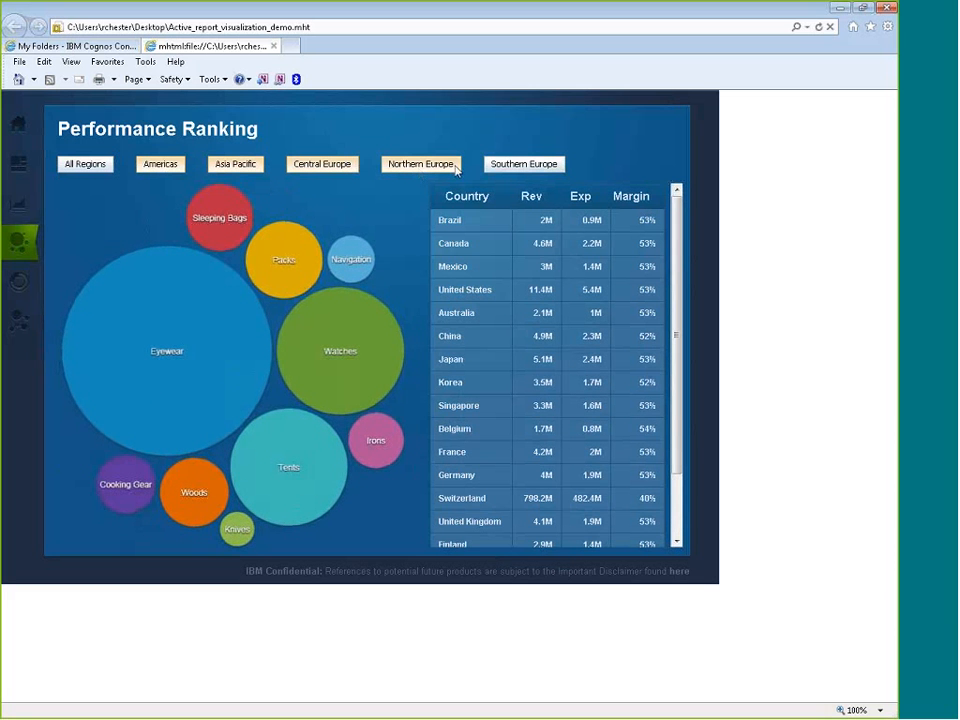
click(521, 168)
click(520, 168)
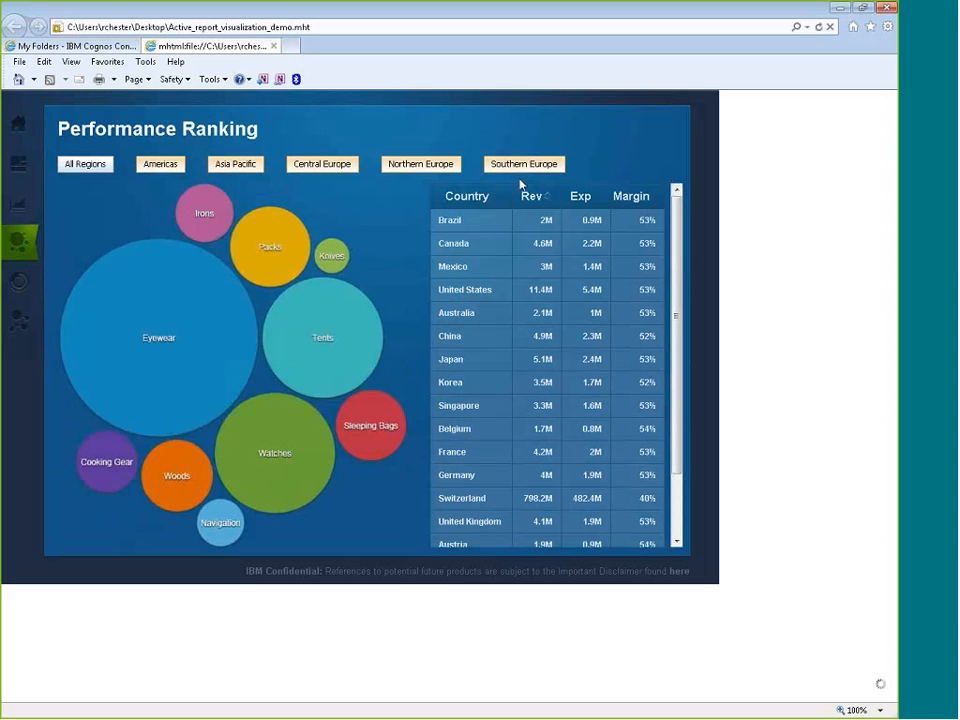
click(414, 166)
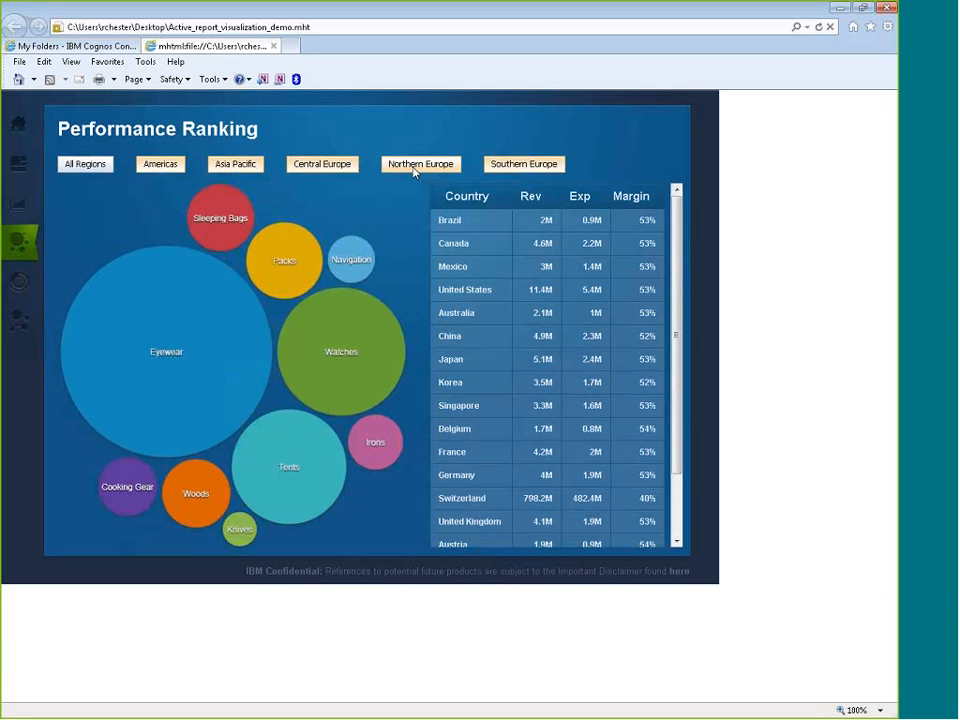
- View the Product Performance Analysis page, then open Employee Analysis and select the largest employee node in the Americas network
click(19, 280)
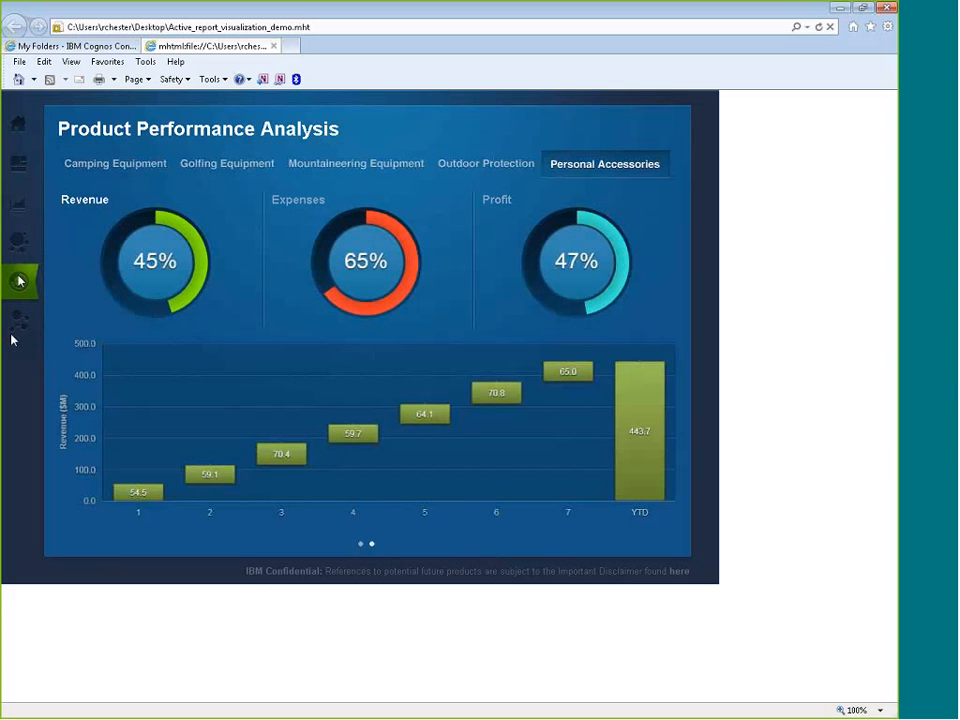
click(14, 322)
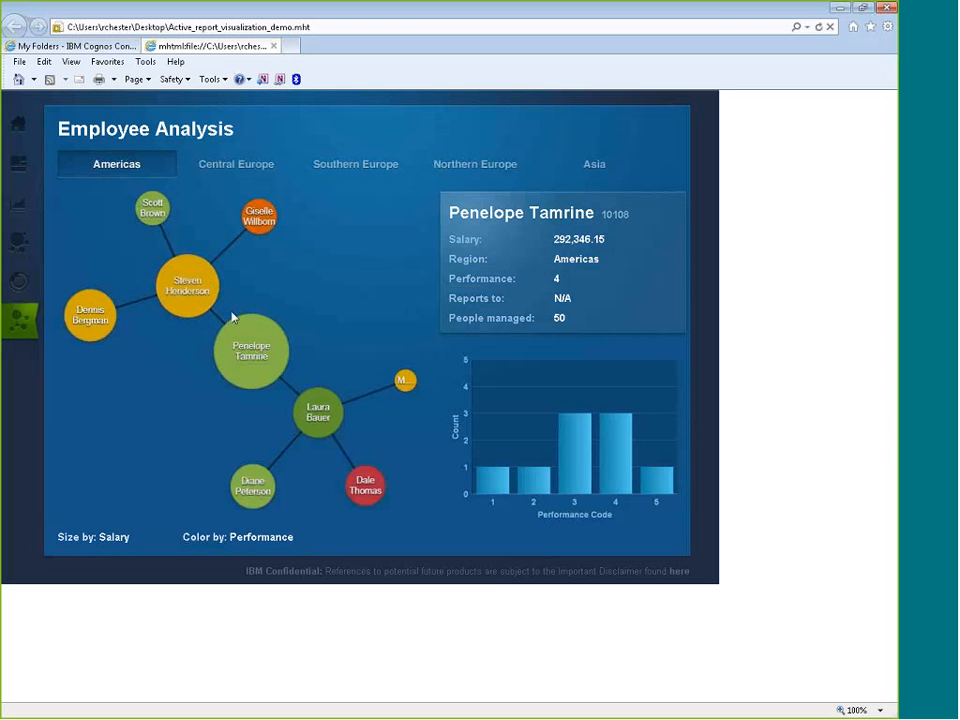
click(249, 356)
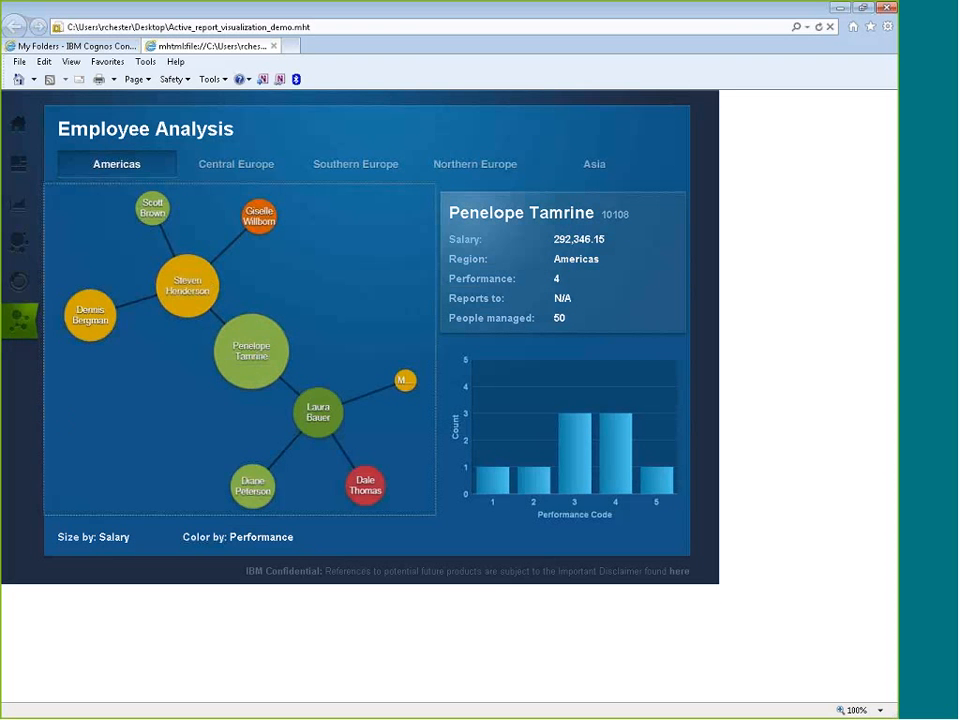
click(545, 399)
click(7, 372)
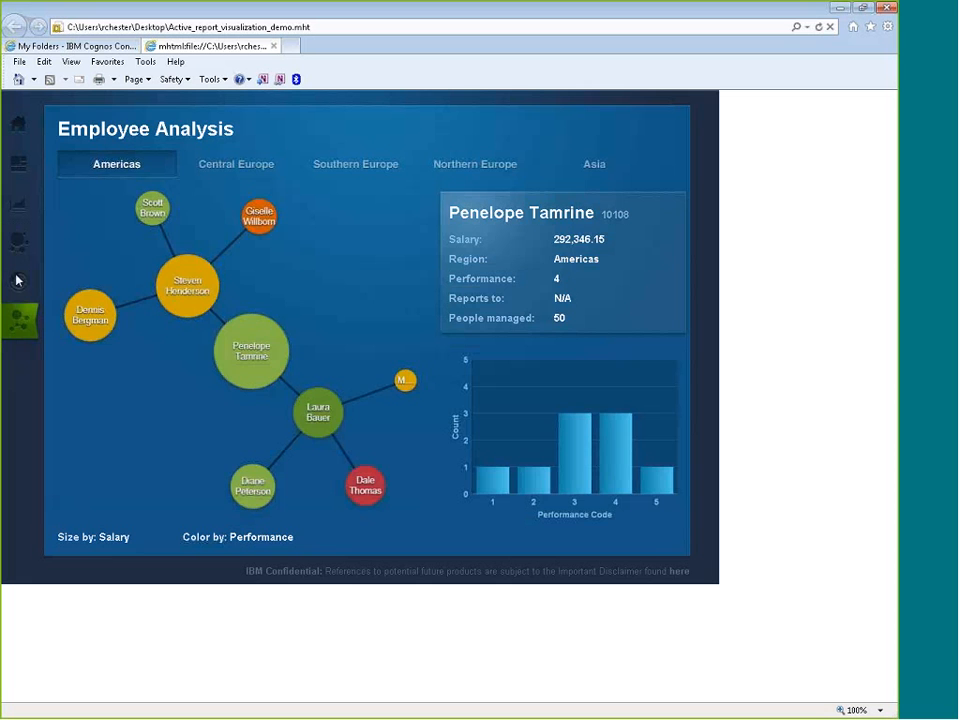
- Return to the Performance Ranking page and remove Central Europe from the region filter
click(16, 244)
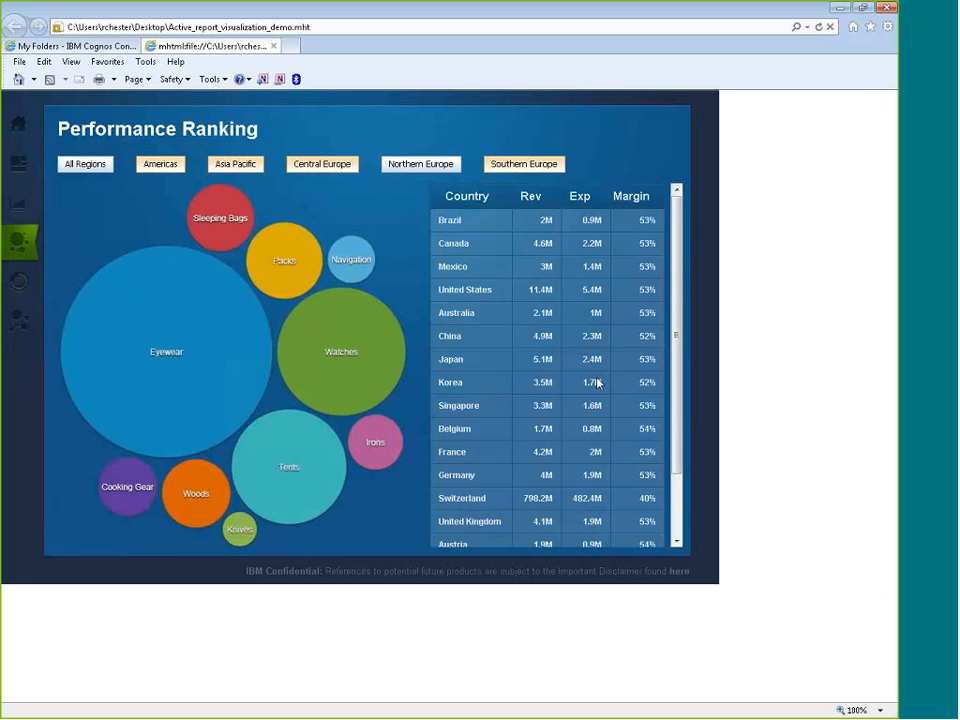
drag(673, 364, 672, 330)
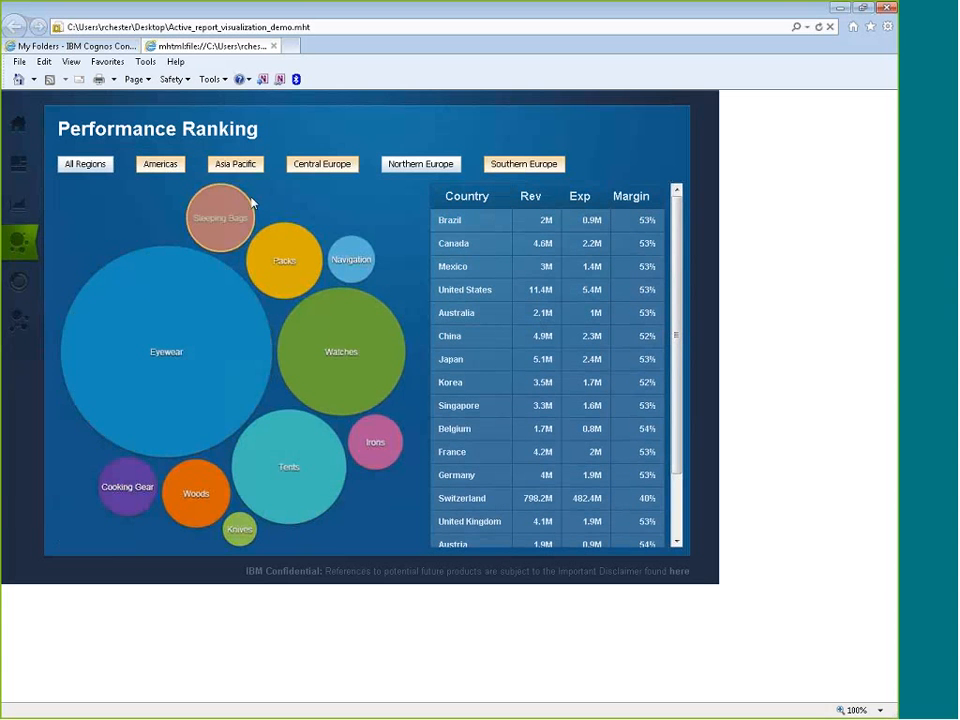
click(340, 166)
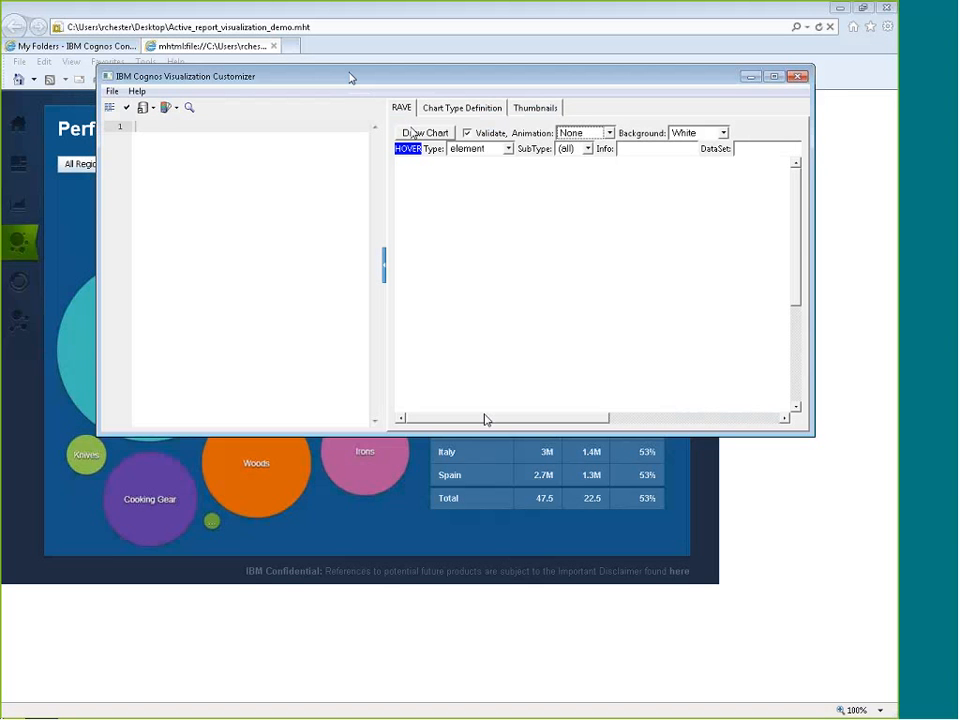
- Switch to IBM Cognos Visualization Customizer, enlarge its window, and open the sample visualization vis.sample.Bubble Chart.zip
drag(481, 433, 481, 622)
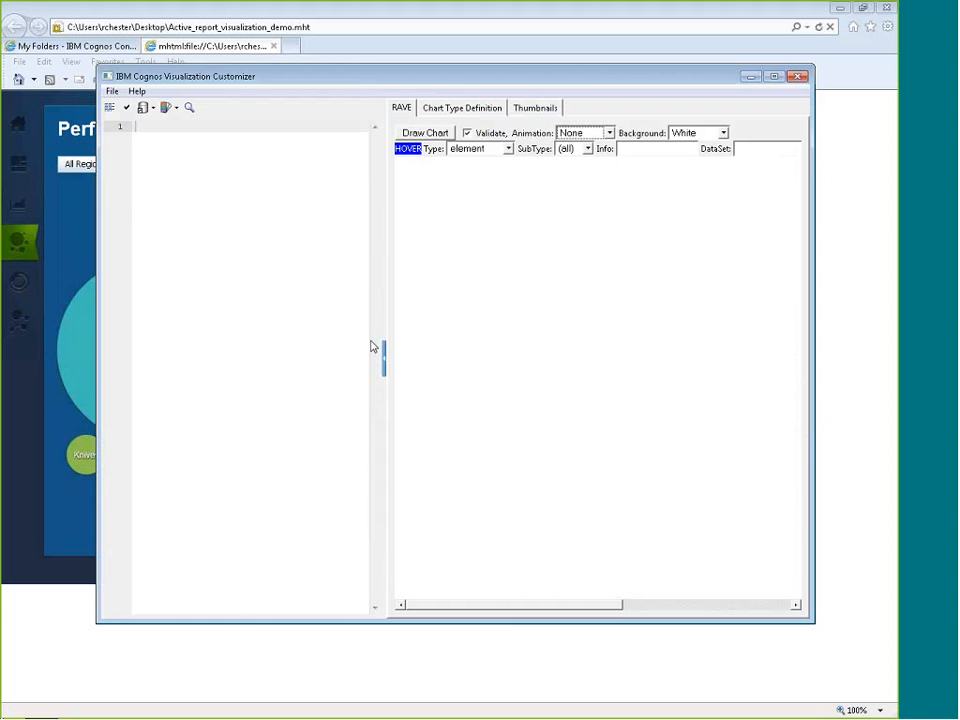
click(112, 91)
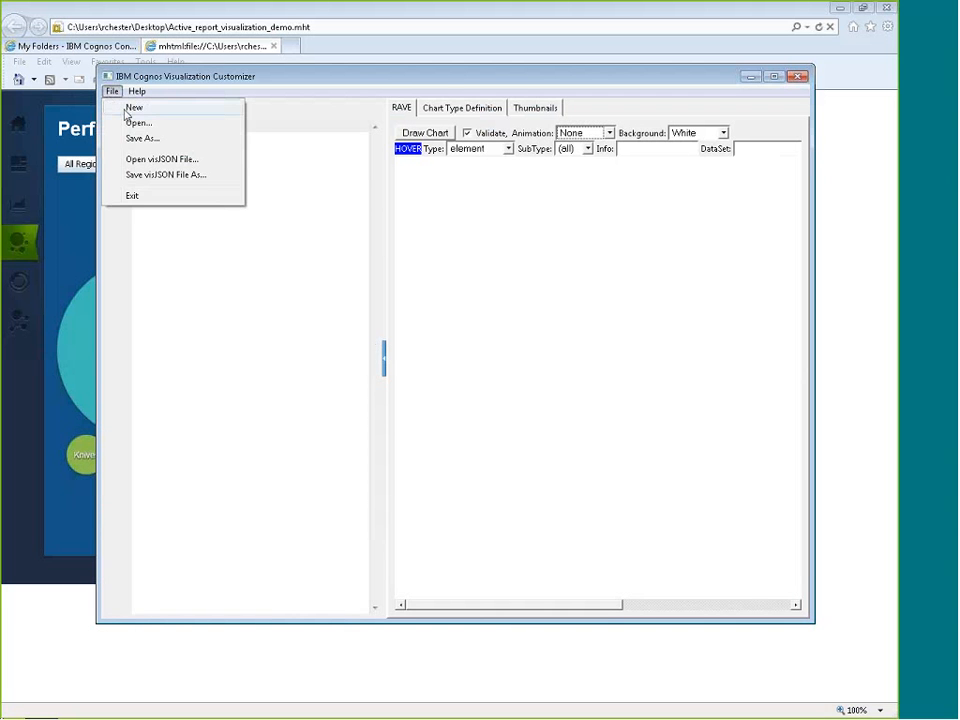
click(130, 123)
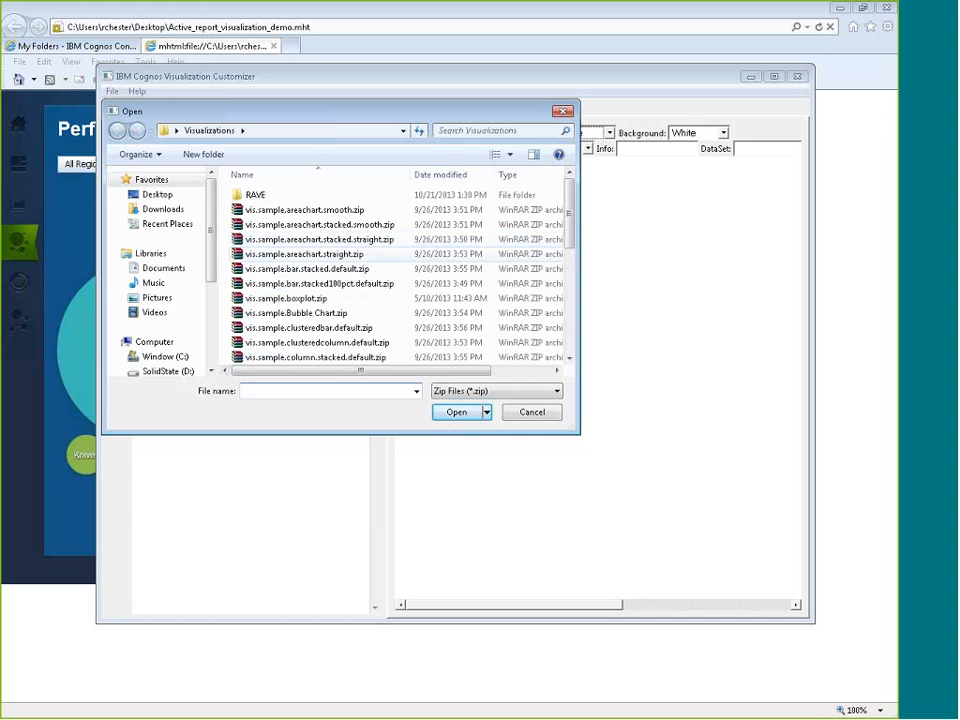
double_click(316, 314)
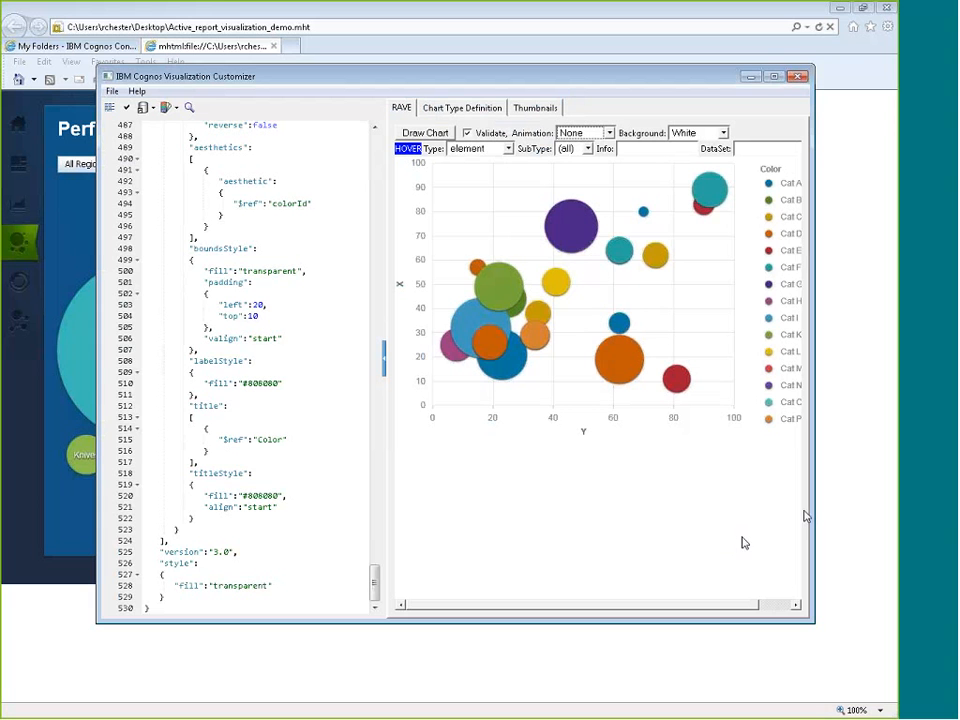
drag(810, 510, 865, 509)
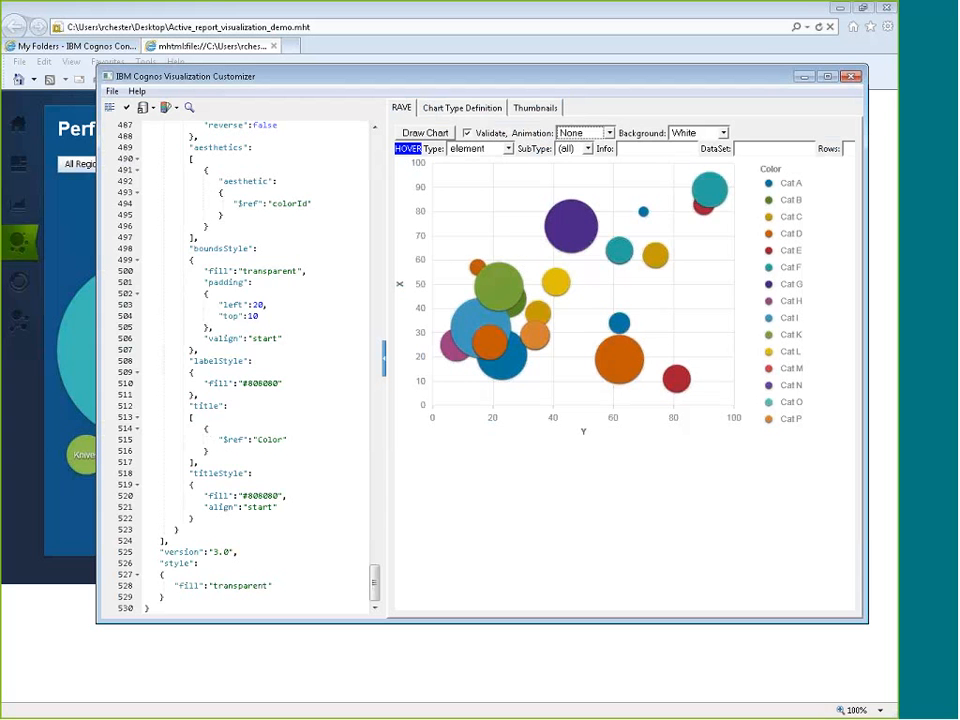
- Examine the bubble chart's code from the data fields and rows to the closing style definitions
drag(371, 568, 357, 146)
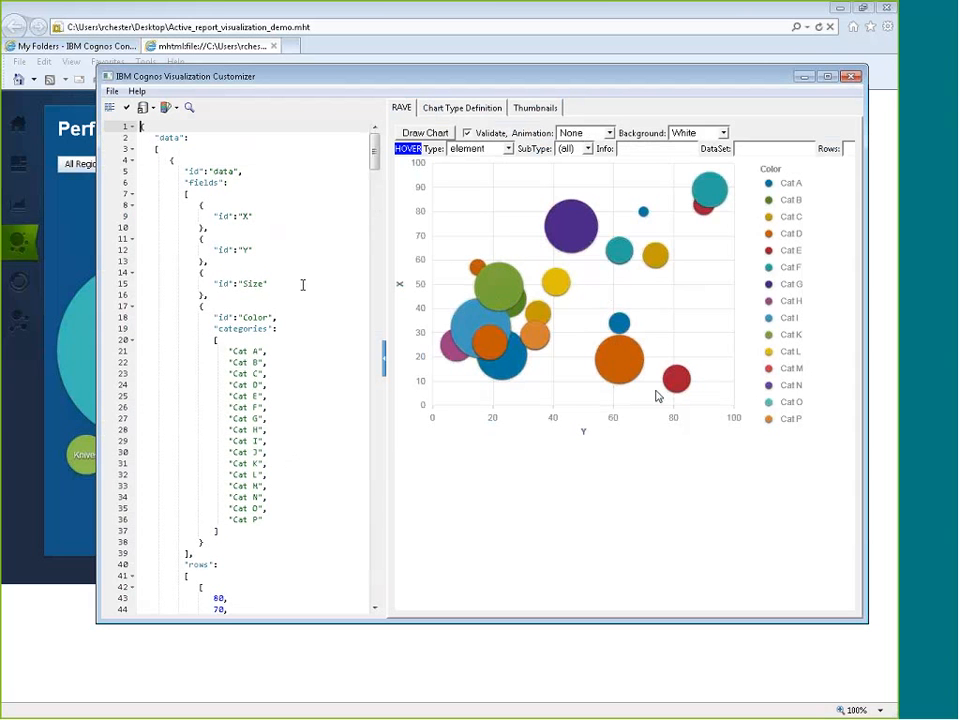
drag(375, 162, 424, 256)
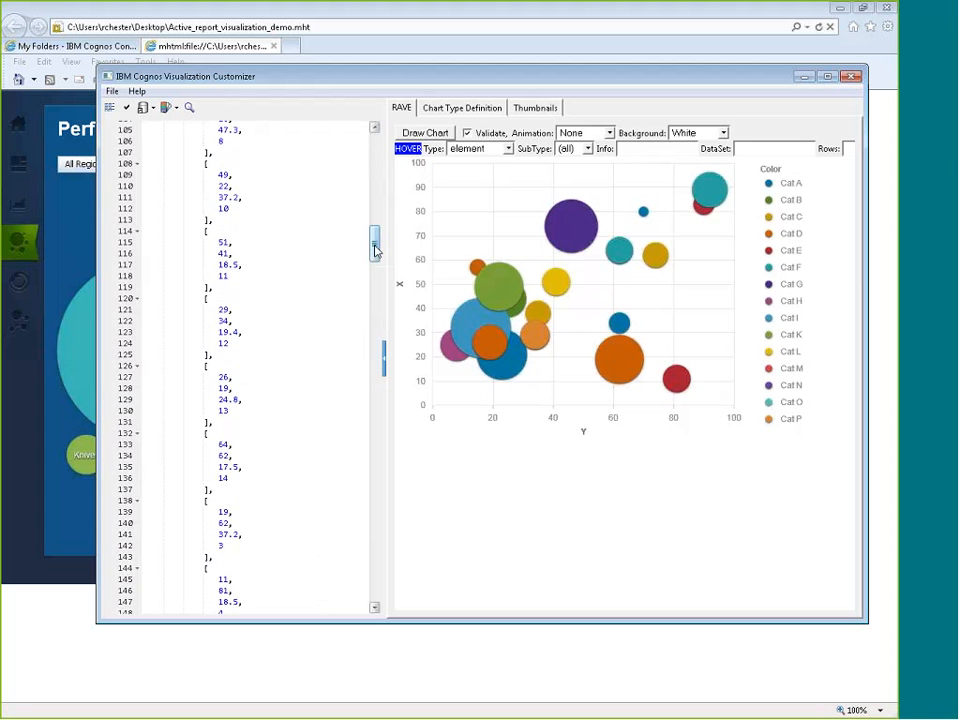
drag(375, 250, 380, 598)
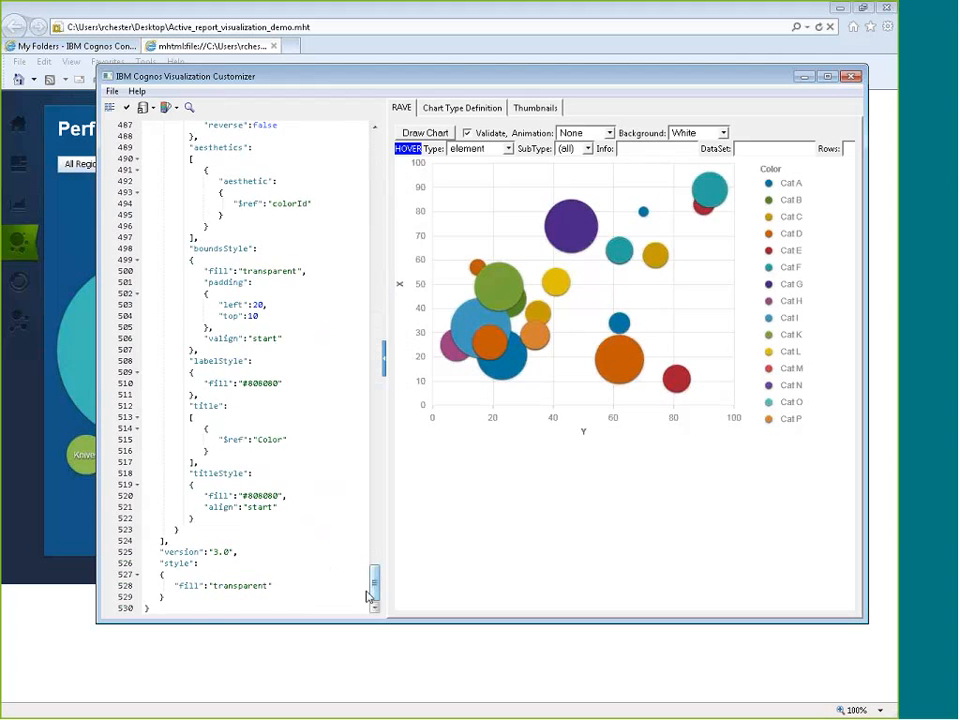
drag(373, 578, 381, 152)
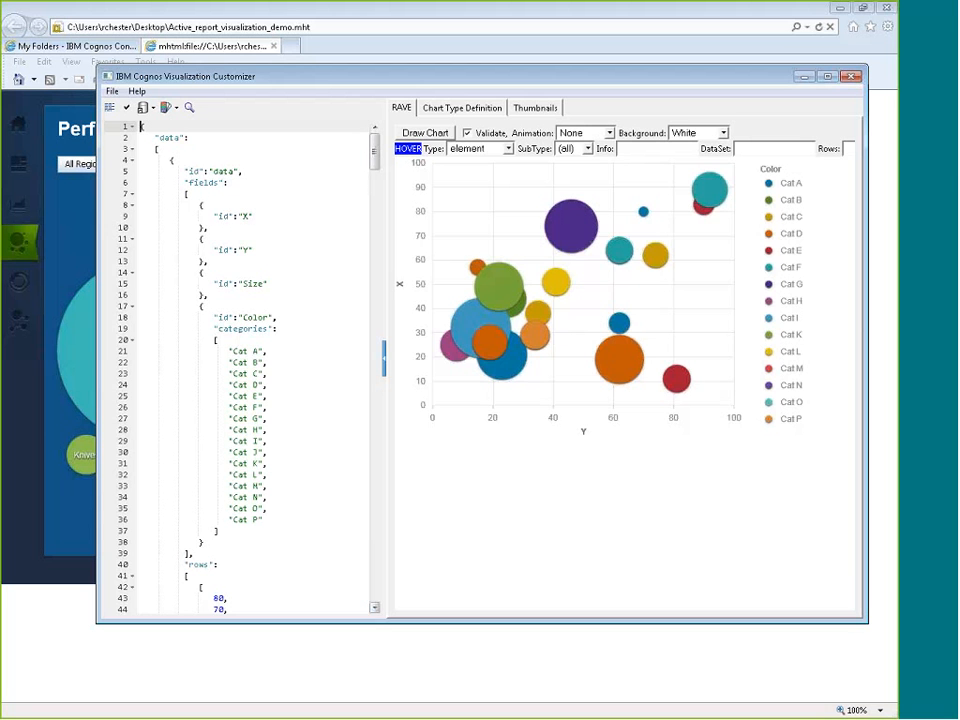
- Minimize the Visualization Customizer, add Central Europe to the report's Performance Ranking filter, then reset it to All Regions
click(805, 77)
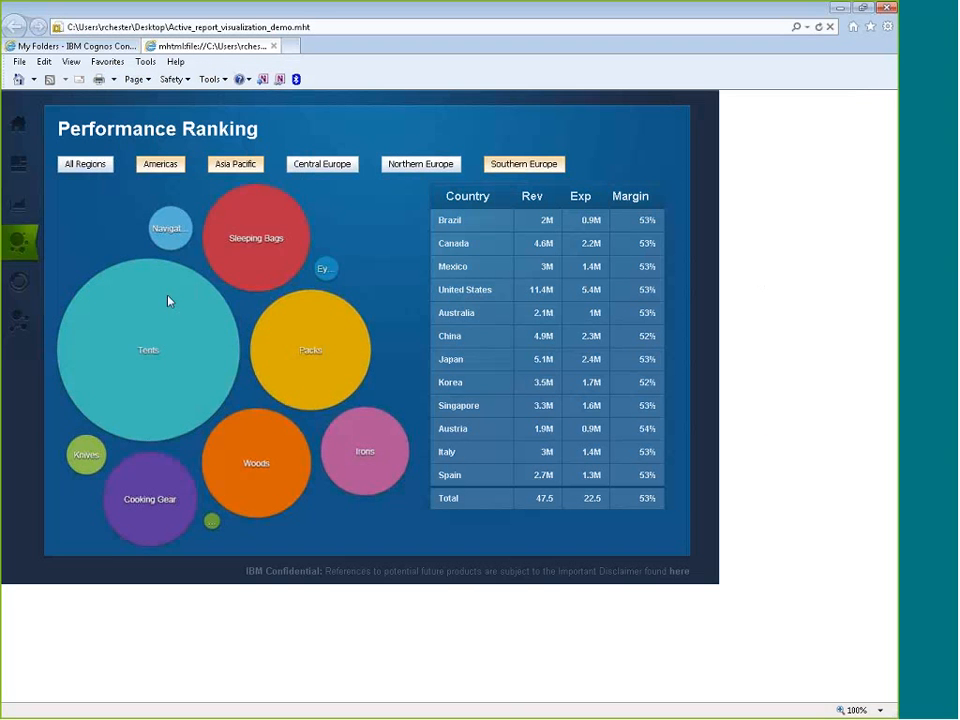
click(322, 164)
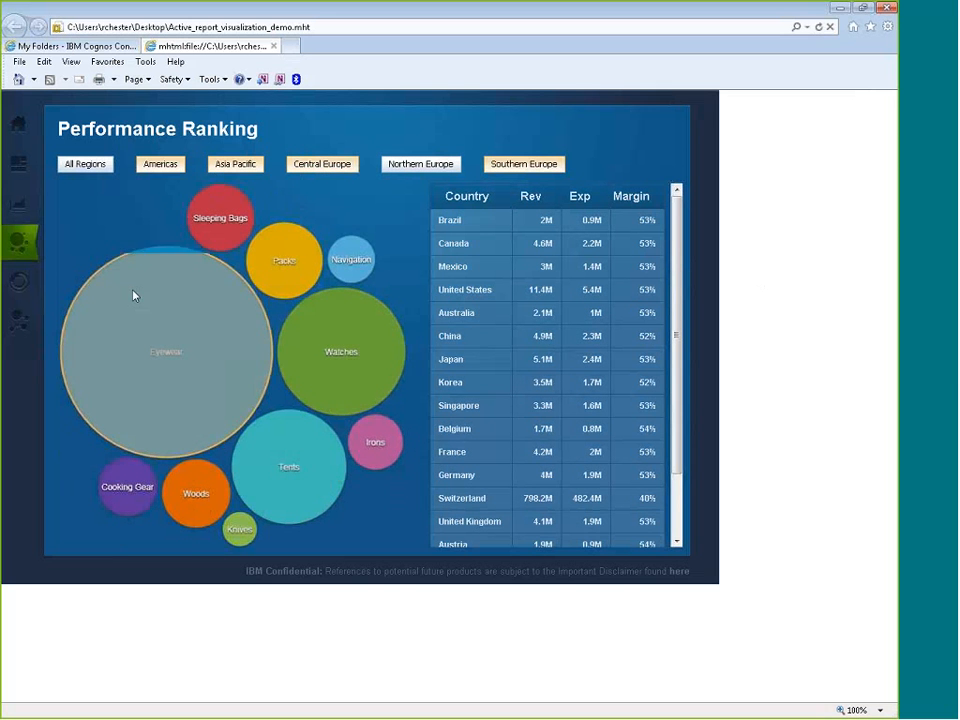
click(88, 168)
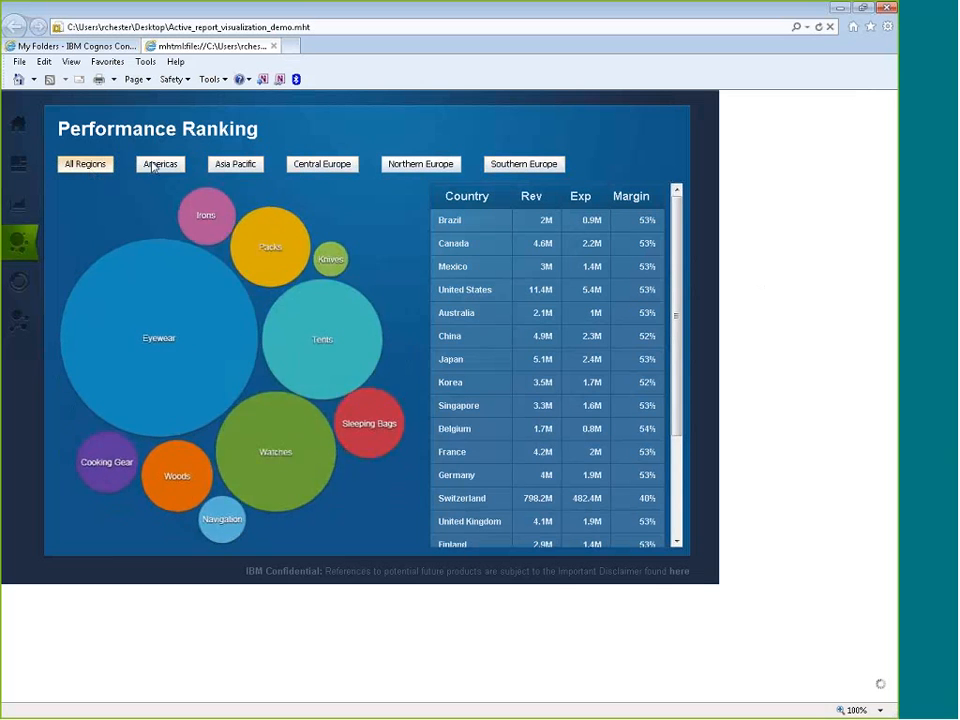
- Filter the Performance Ranking page by Americas, then add Asia Pacific, Central Europe and Northern Europe to the selection
click(160, 165)
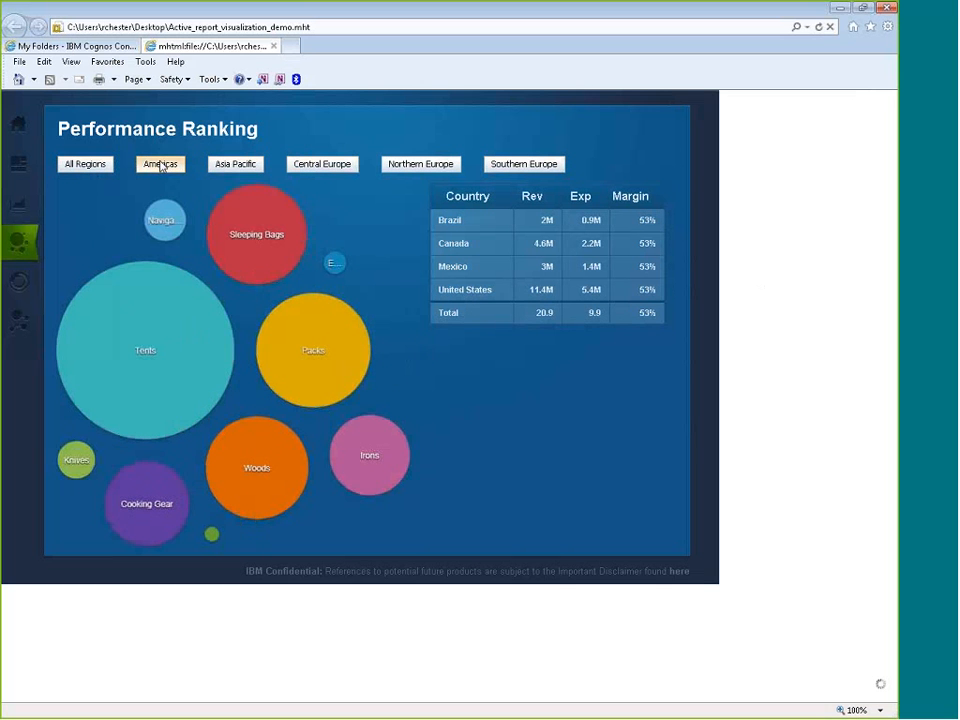
click(233, 166)
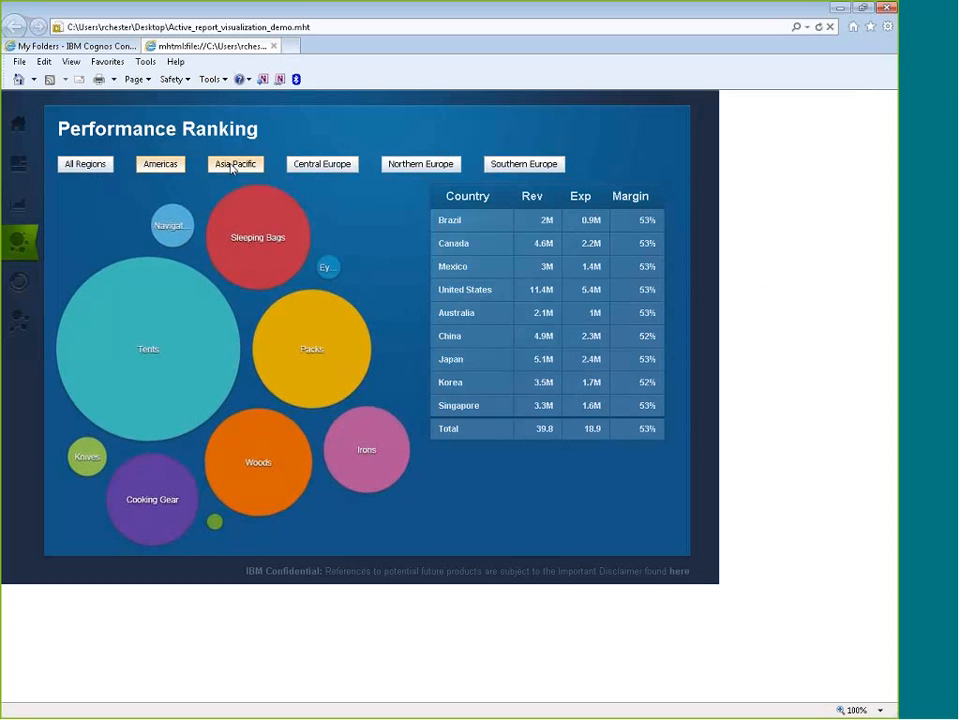
click(322, 165)
click(419, 166)
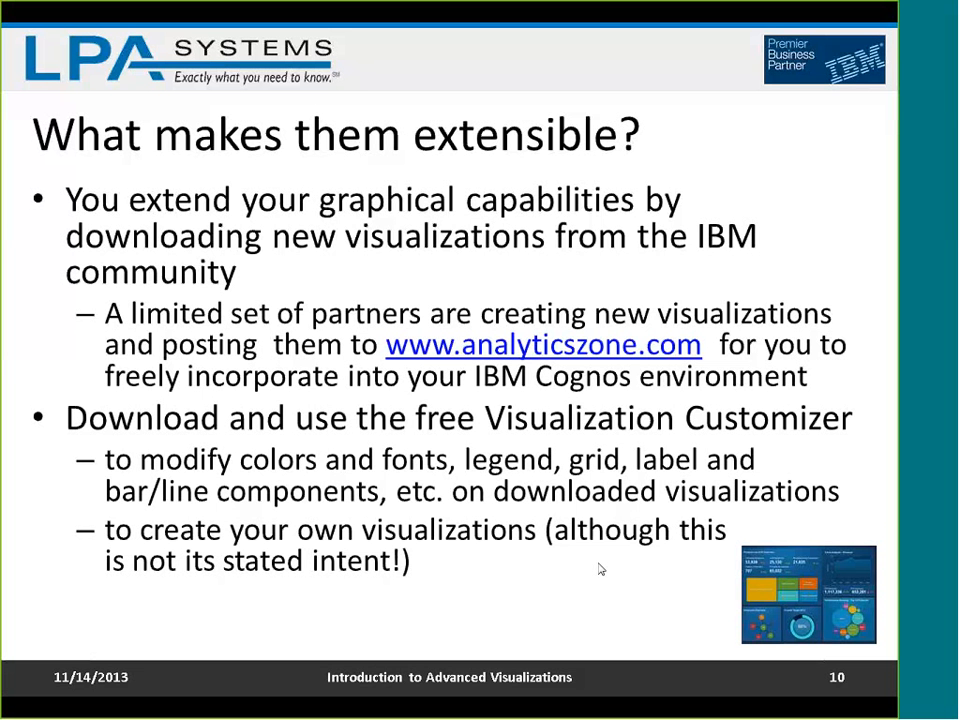
click(598, 563)
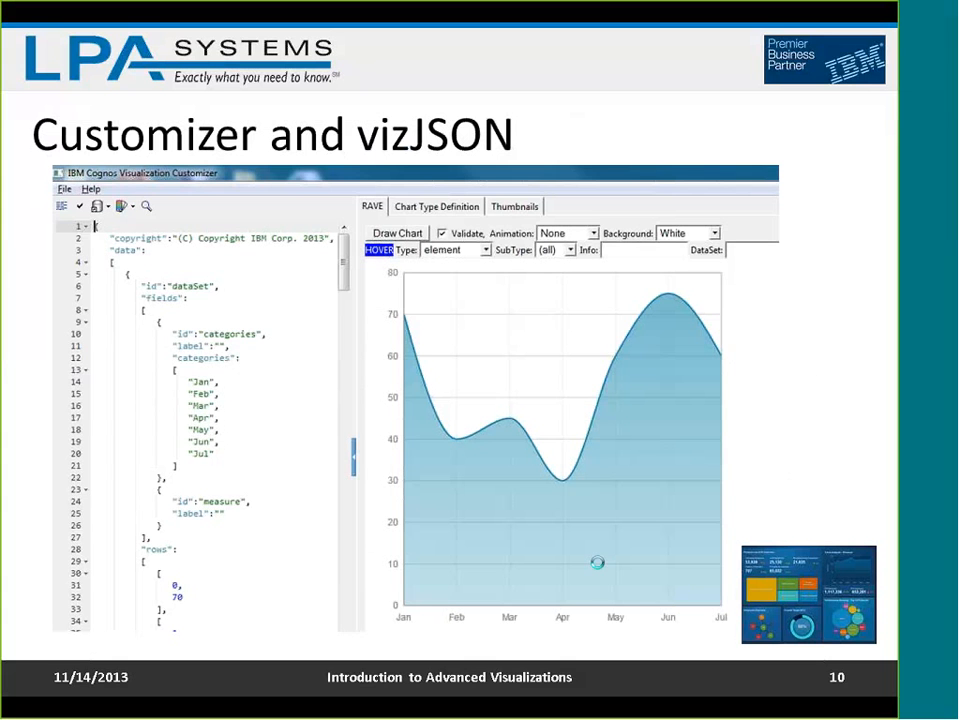
click(598, 563)
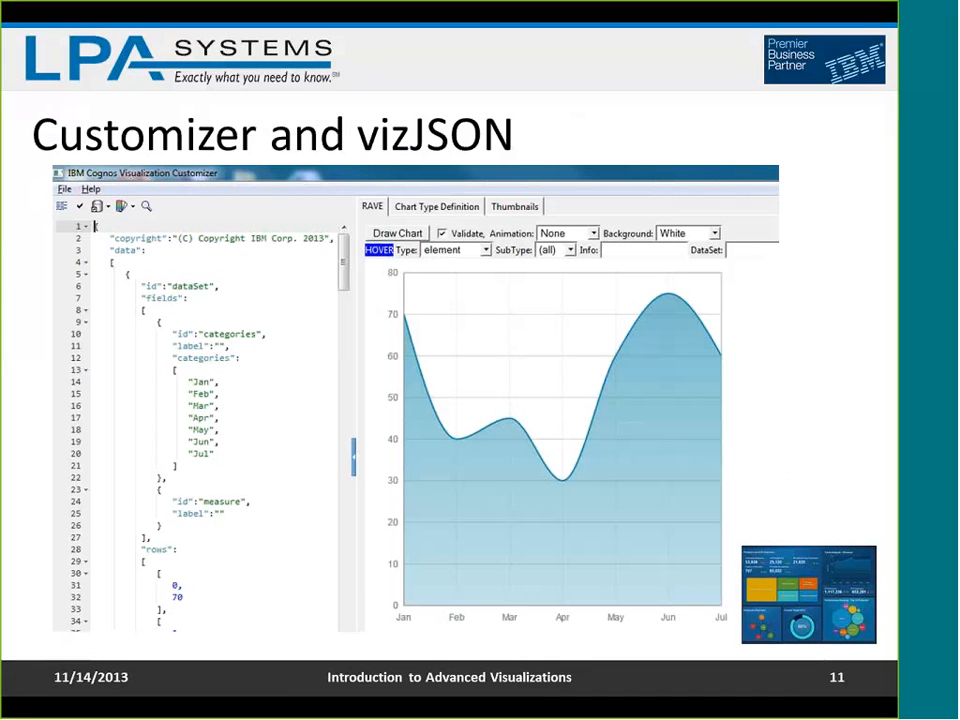
key(Right)
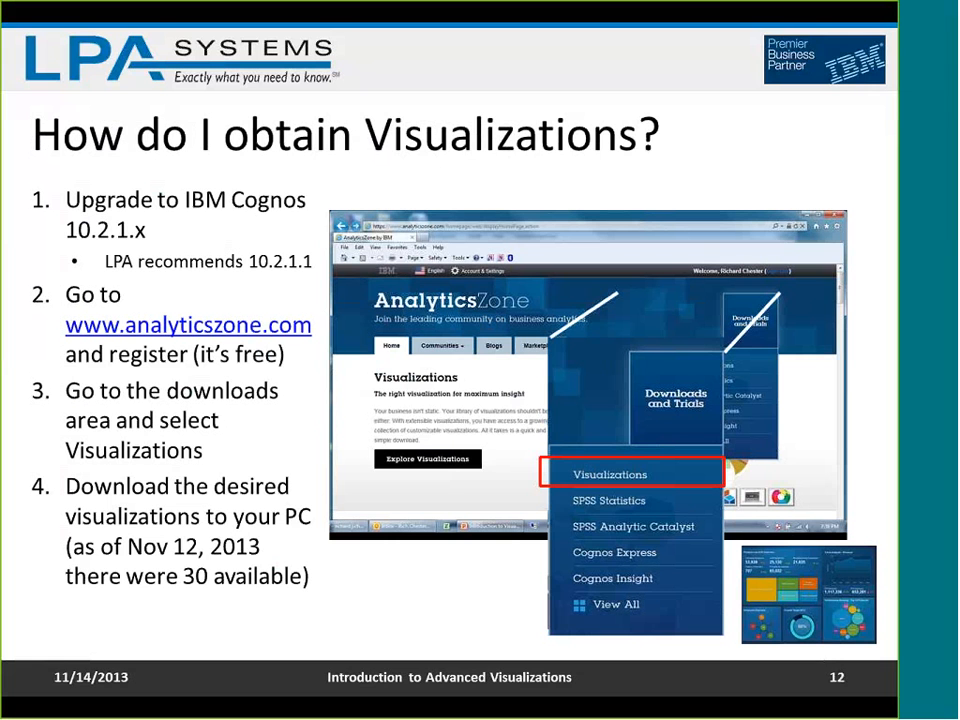
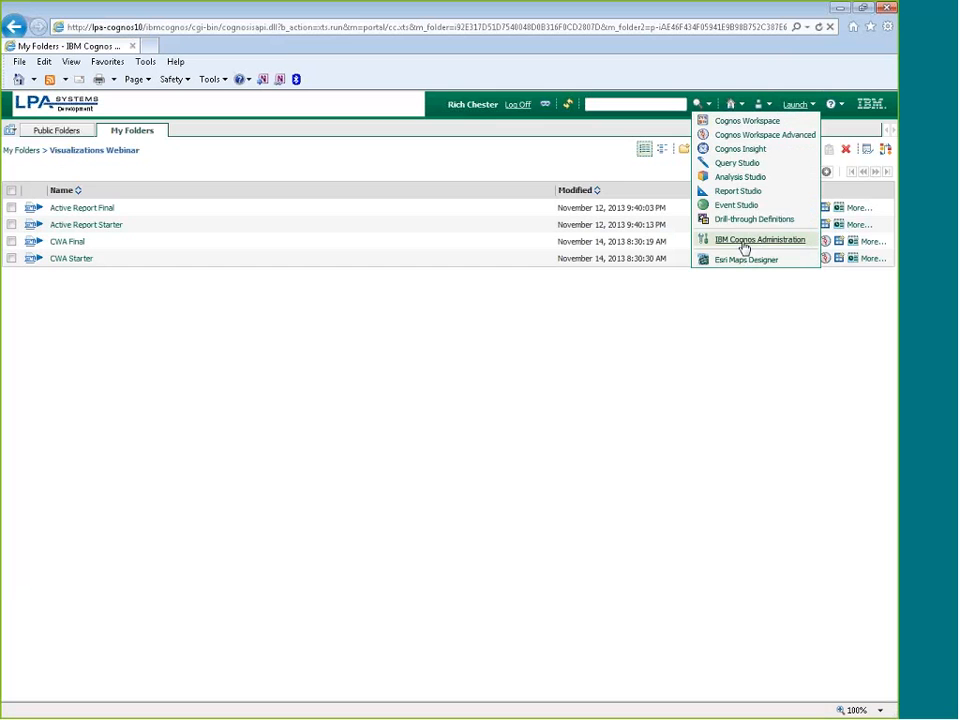
- Open the visualization library in IBM Cognos Administration and view the permissions of vis.sample.bar.stacked.default without changing them
click(744, 244)
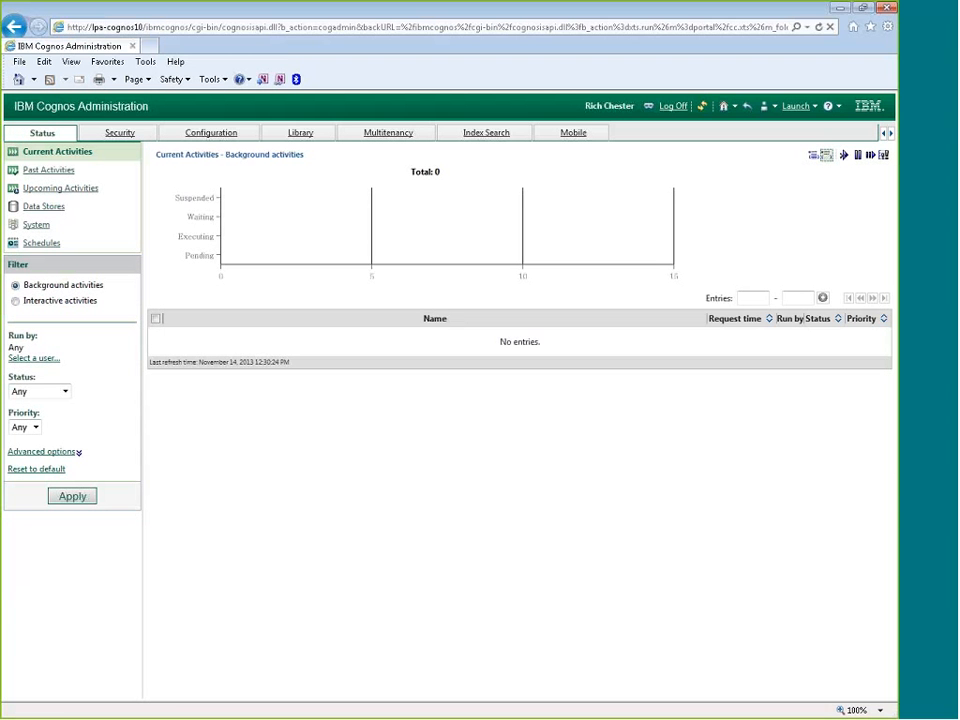
click(300, 136)
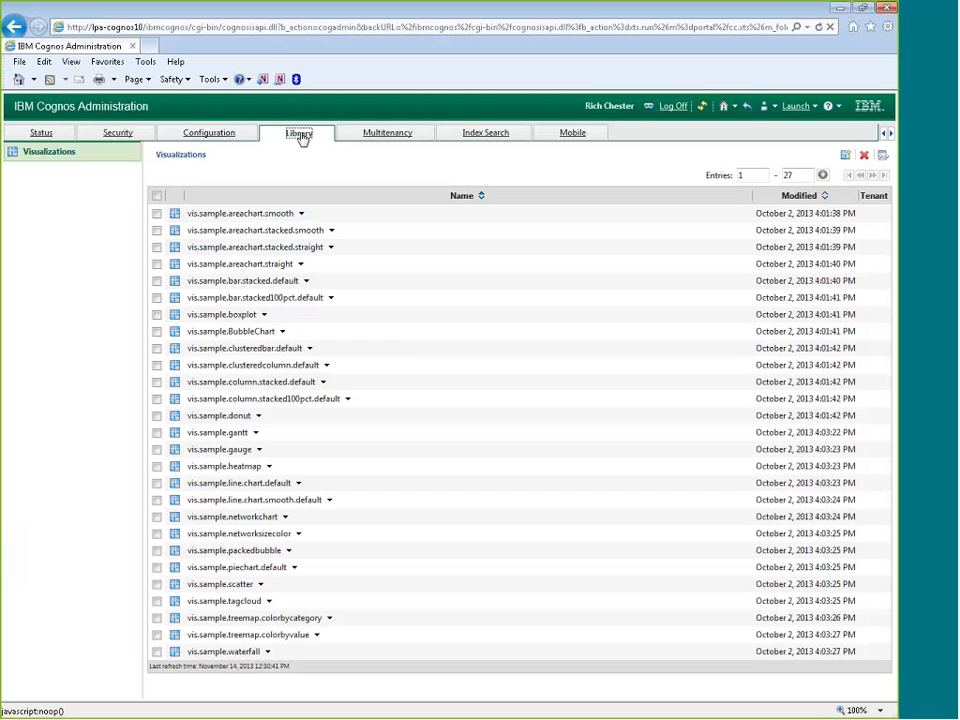
click(306, 281)
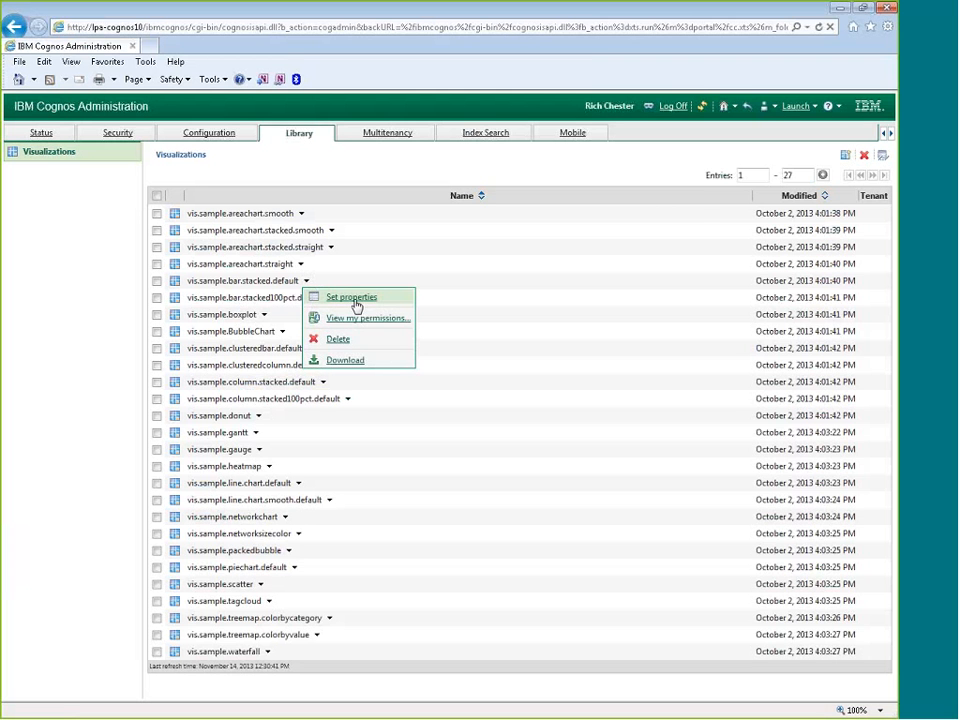
click(352, 298)
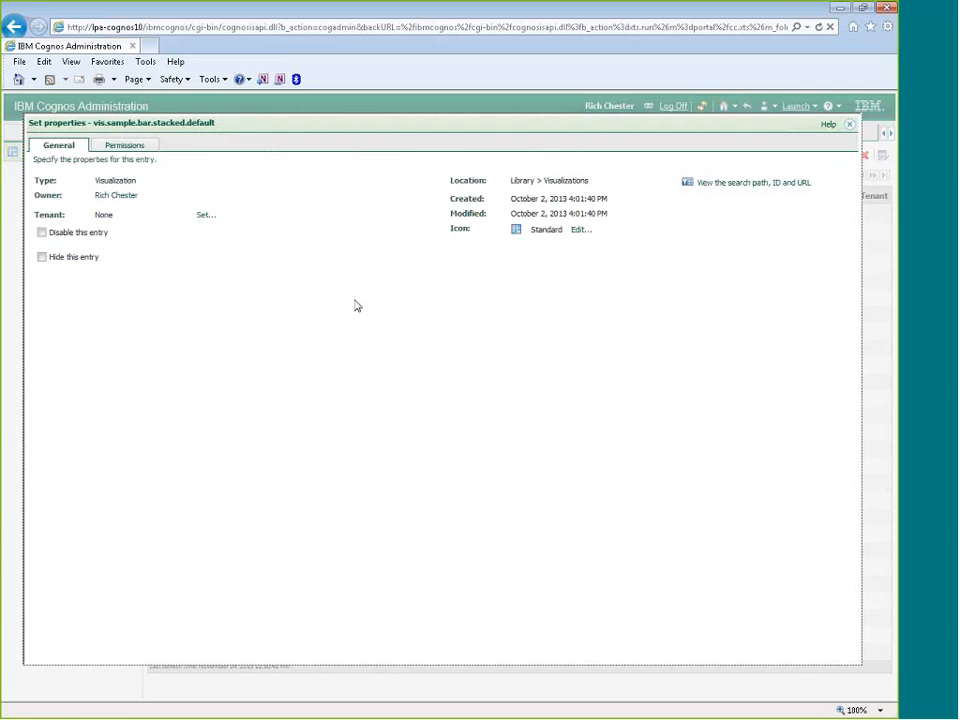
click(124, 147)
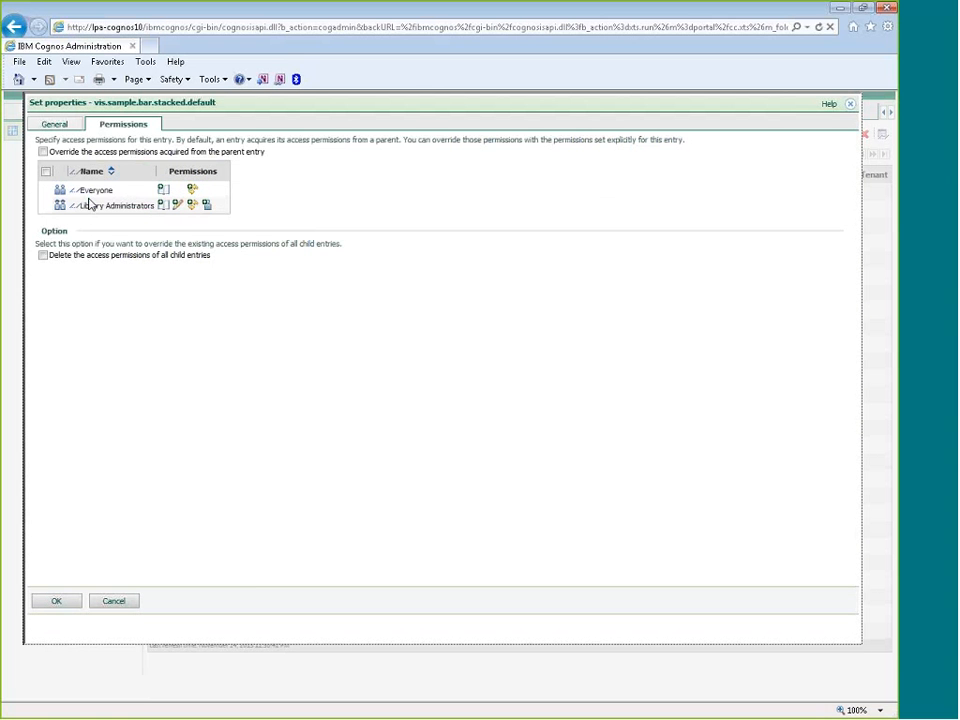
click(113, 601)
- Request a download of the vis.sample.areachart.stacked.straight visualization and dismiss it without saving the file
click(330, 247)
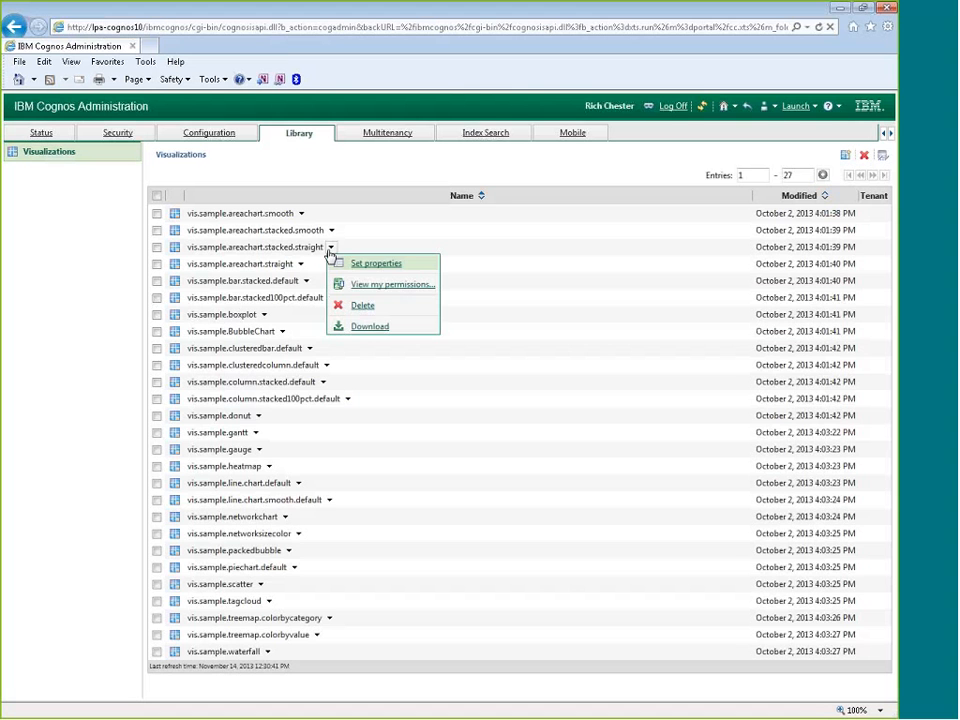
click(371, 328)
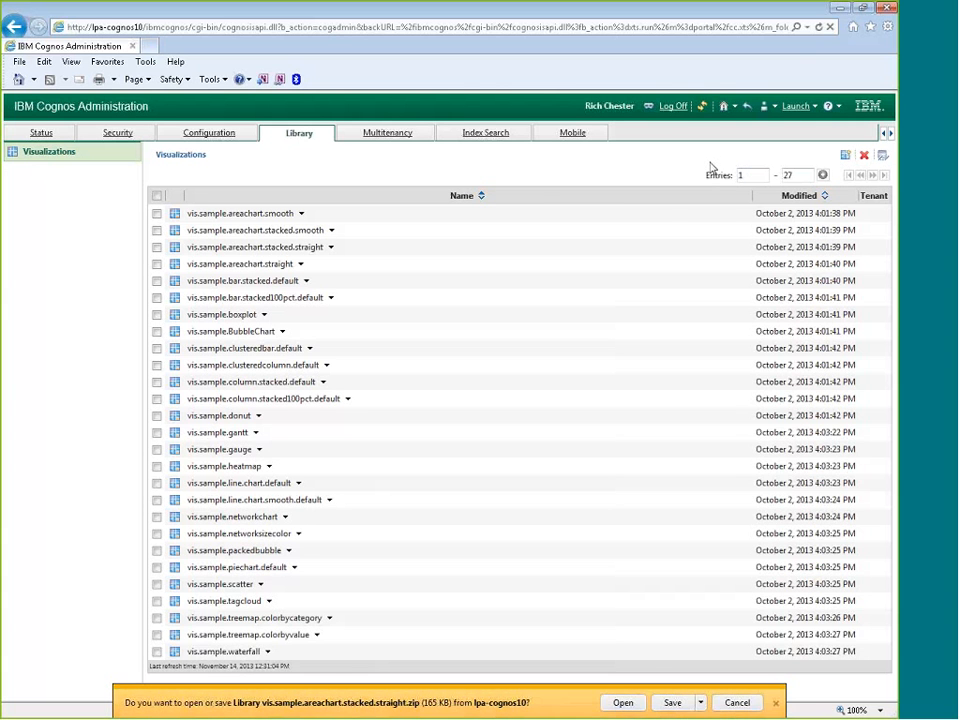
click(737, 703)
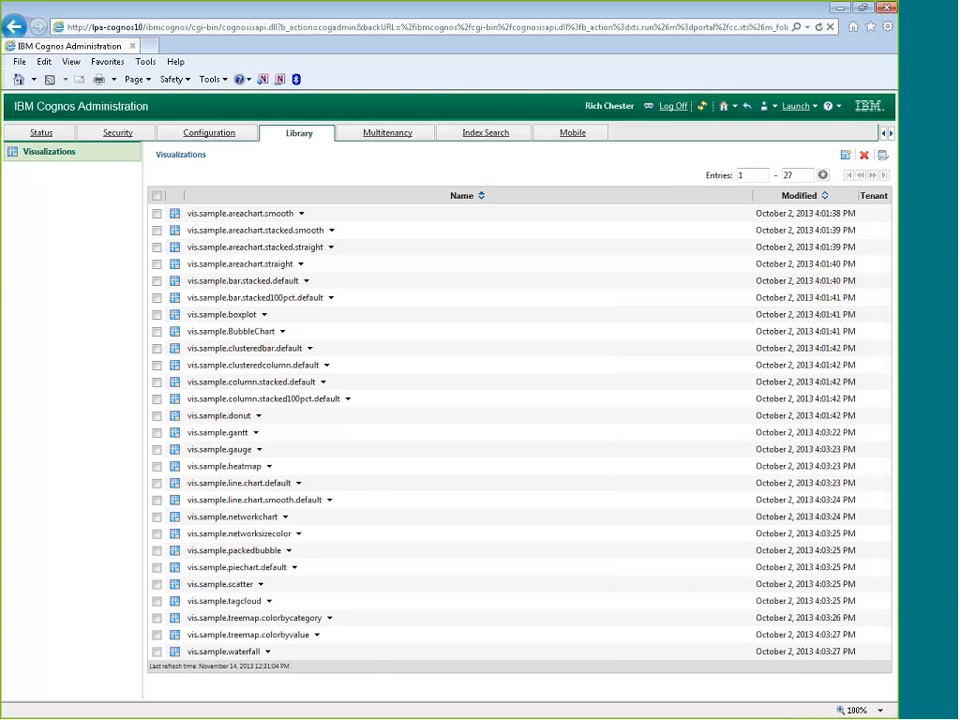
- Return to IBM Cognos Connection and open the Visualizations Webinar folder in My Folders
click(796, 105)
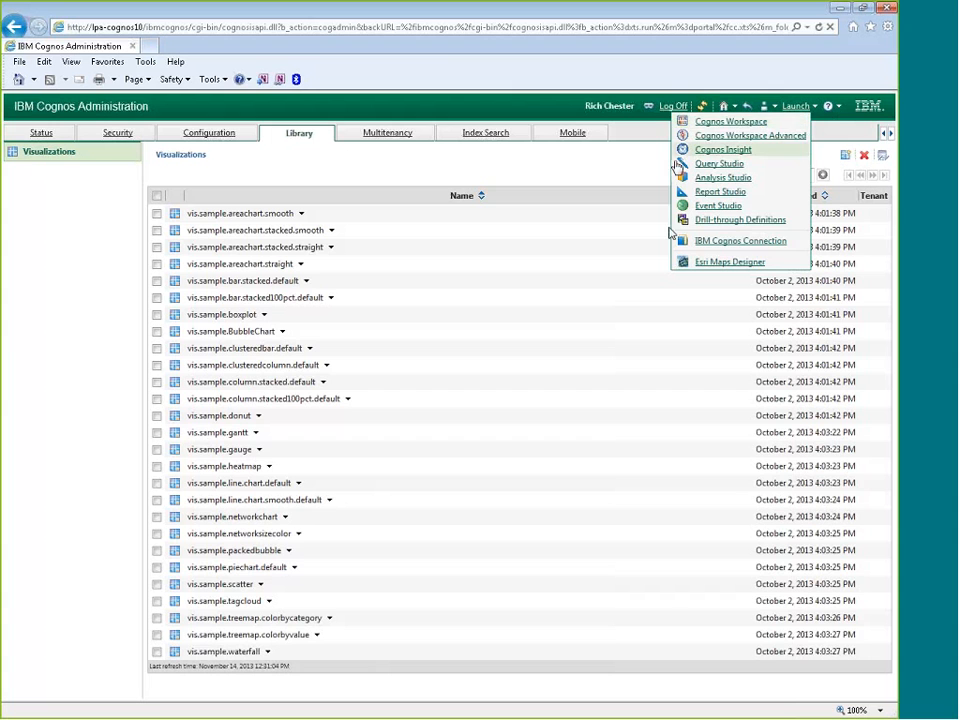
click(720, 243)
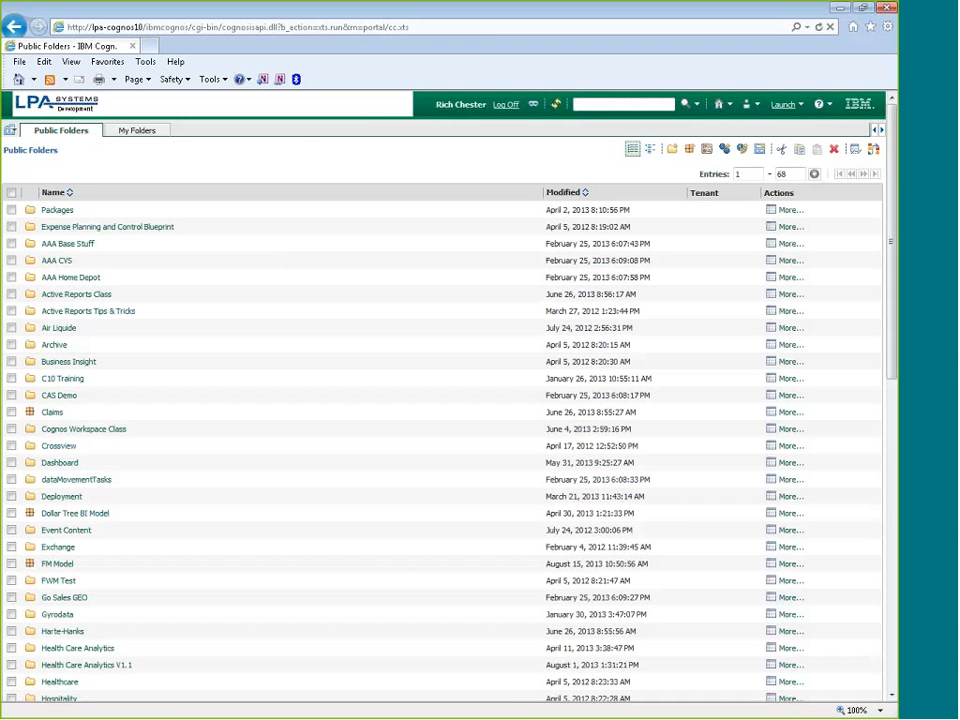
click(137, 130)
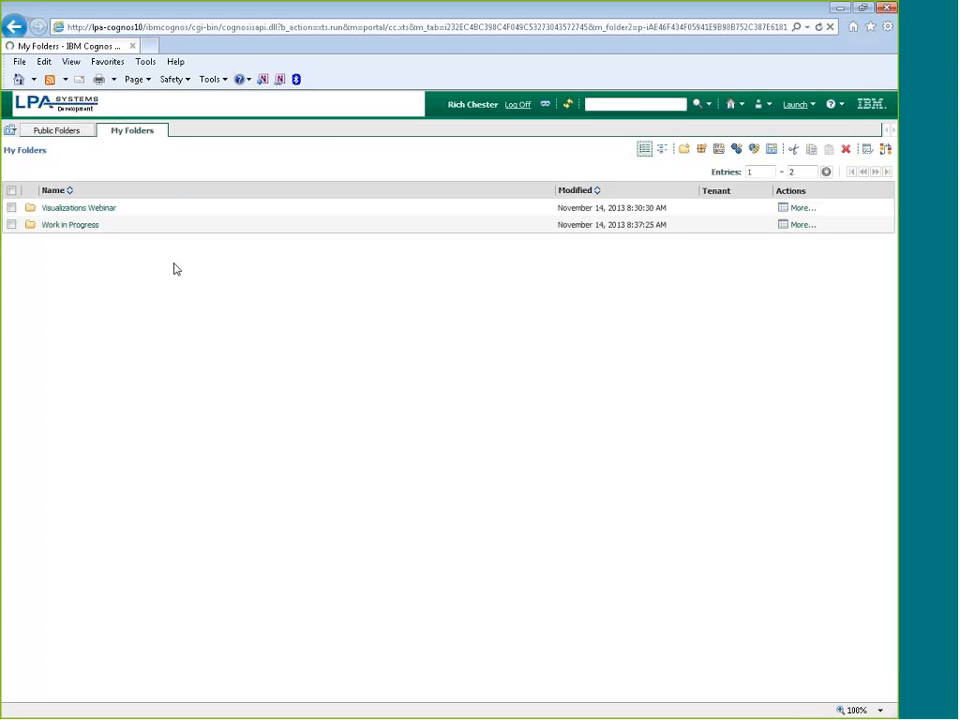
click(60, 208)
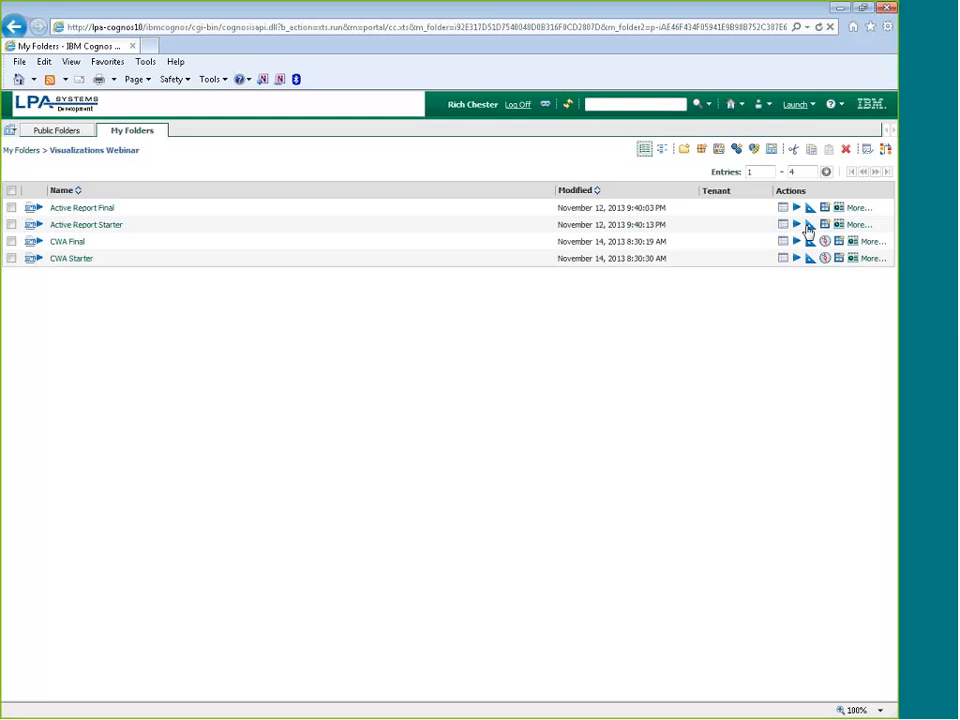
- Open the Active Report Starter report in Report Studio and maximize its window
click(809, 226)
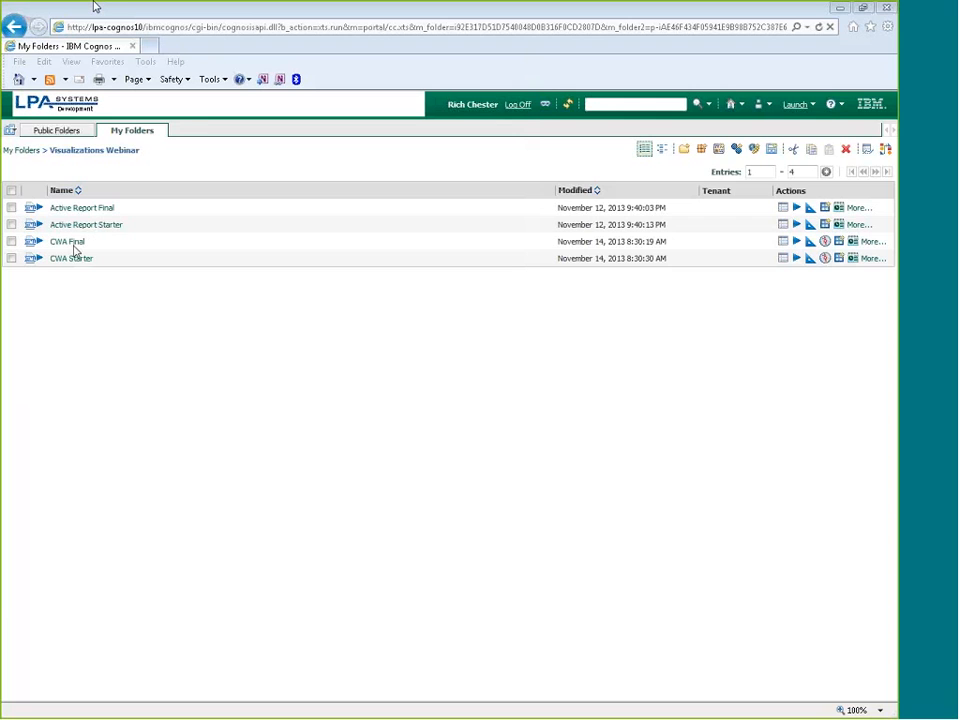
drag(208, 119, 198, 105)
double_click(198, 105)
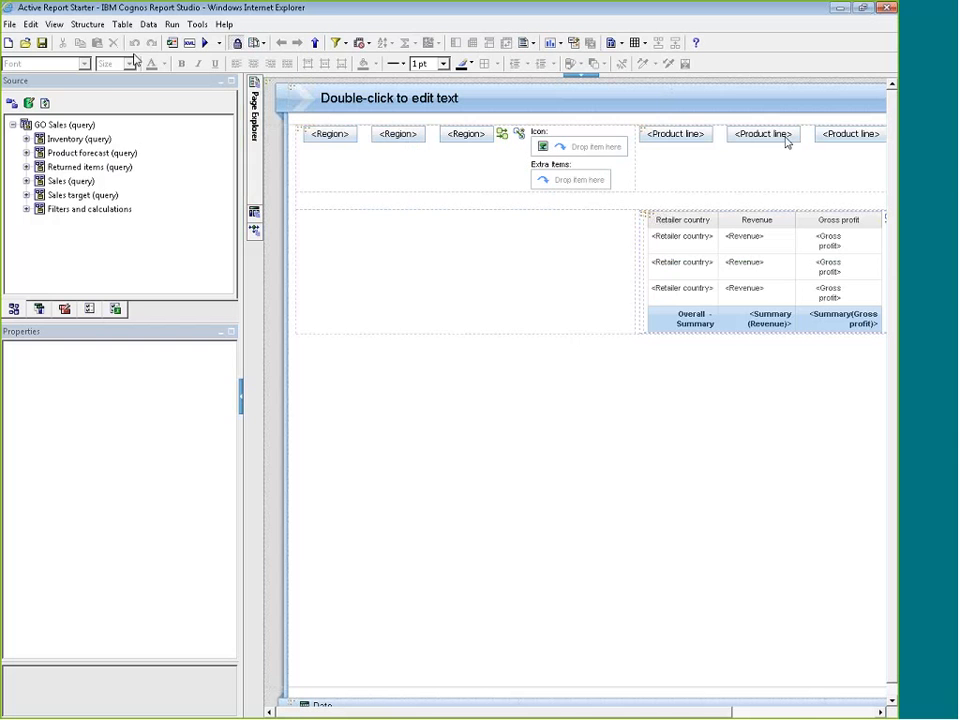
- Run the active report and test its region filter by cycling through every region and back to Americas
click(204, 43)
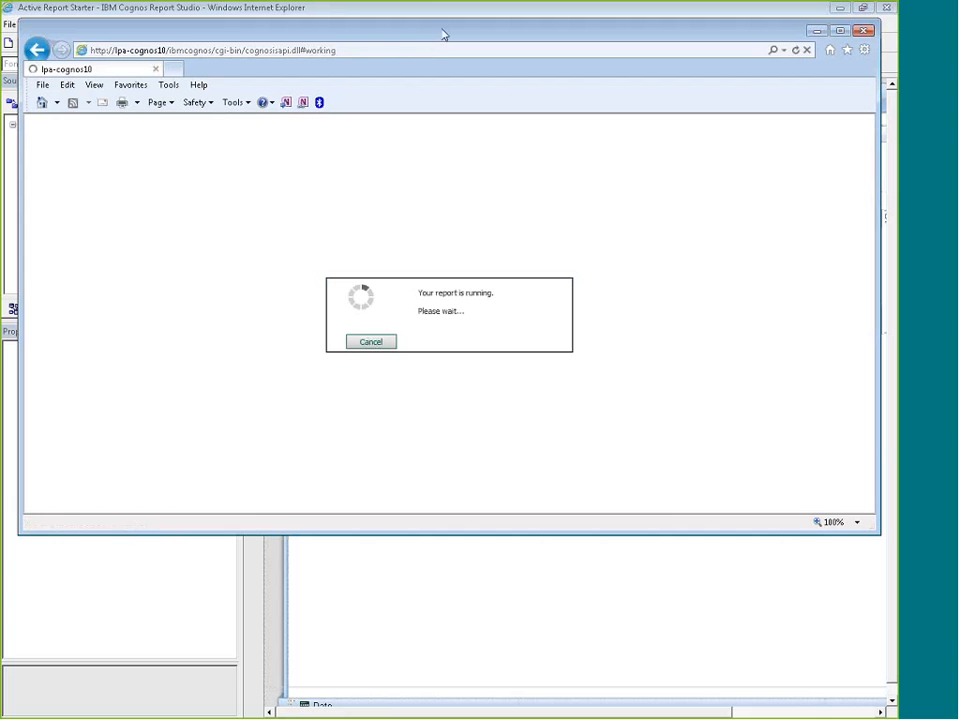
drag(443, 32, 443, 330)
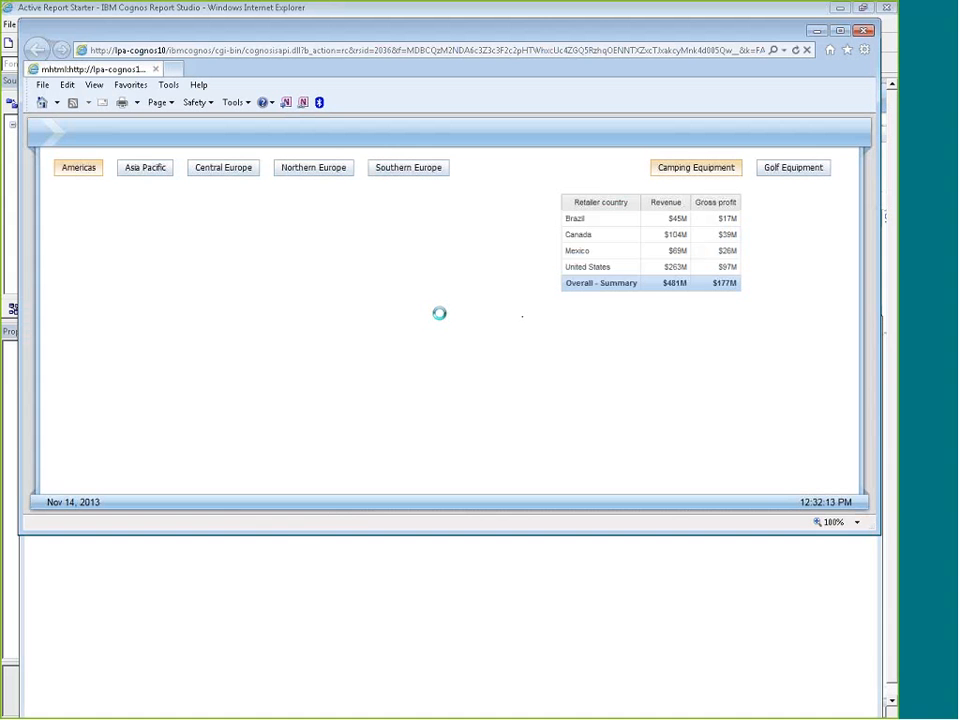
click(146, 170)
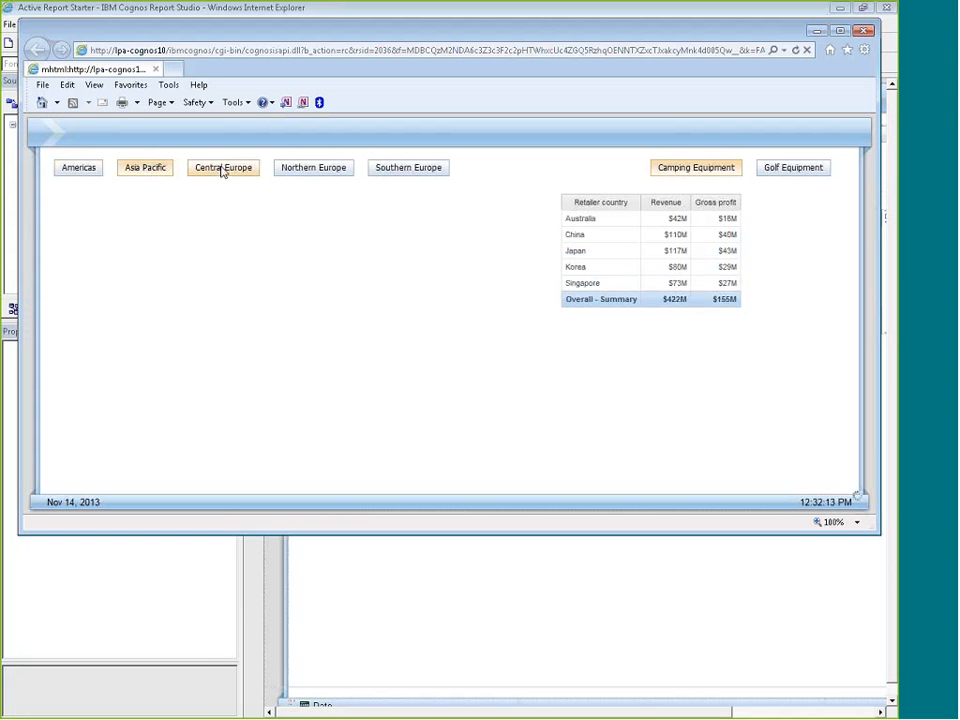
click(223, 170)
click(289, 172)
click(384, 172)
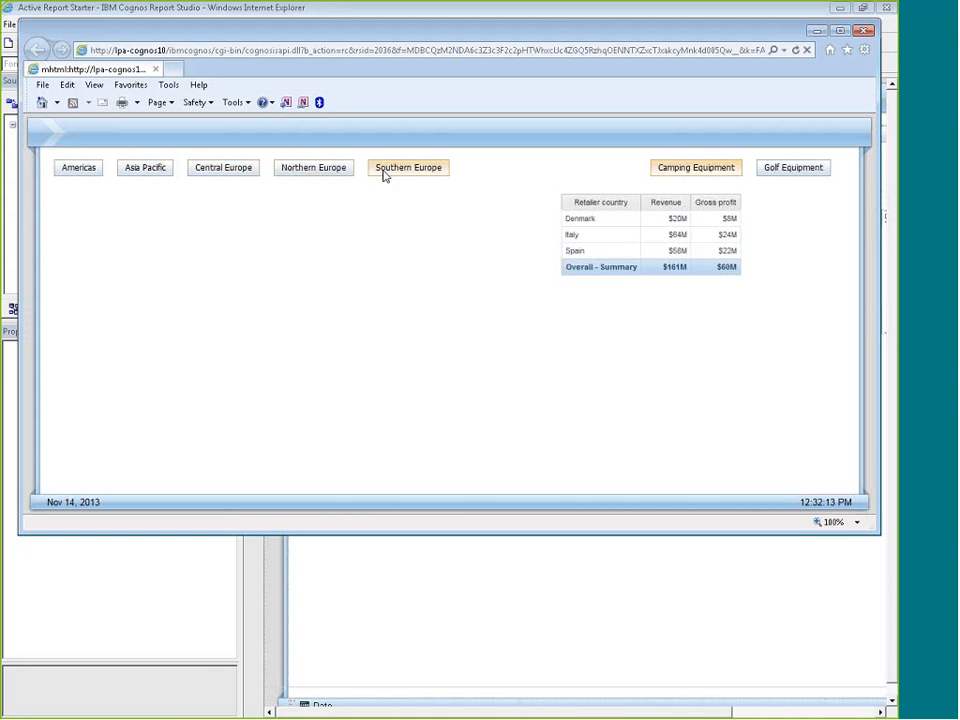
click(331, 172)
click(243, 171)
click(150, 170)
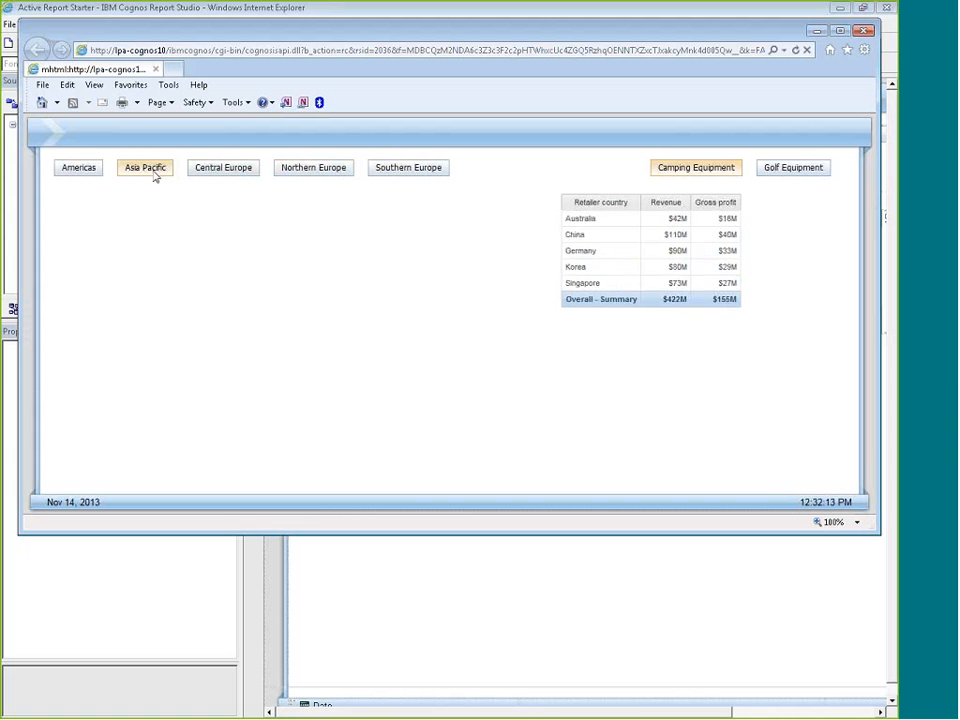
click(80, 170)
- Test the Golf Equipment and Camping Equipment filters, including Golf Equipment across several regions, and close the report output
click(790, 172)
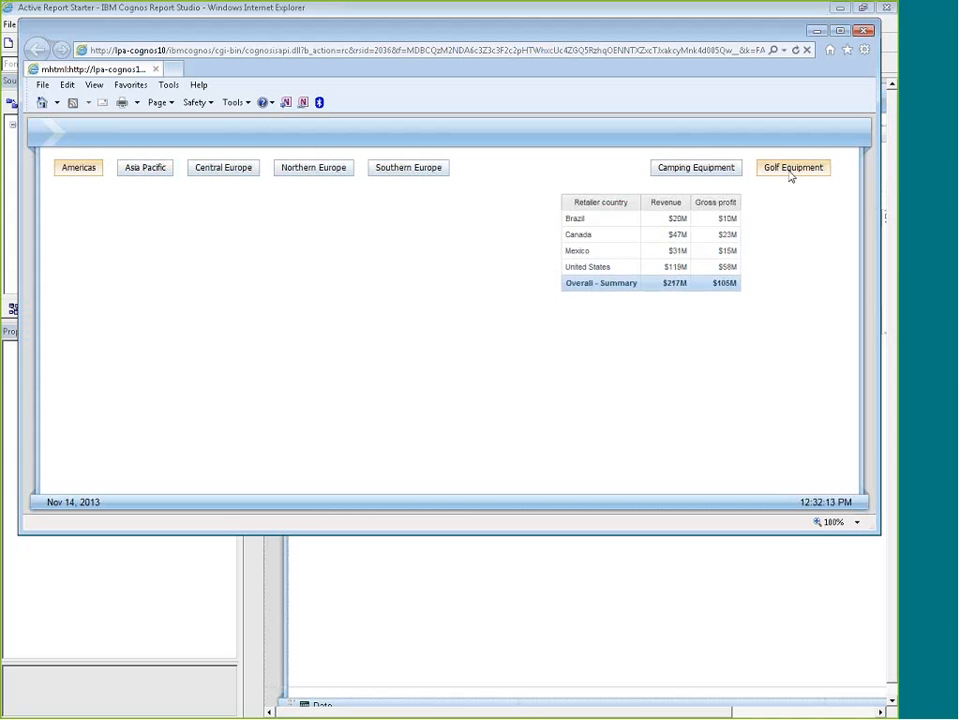
click(728, 170)
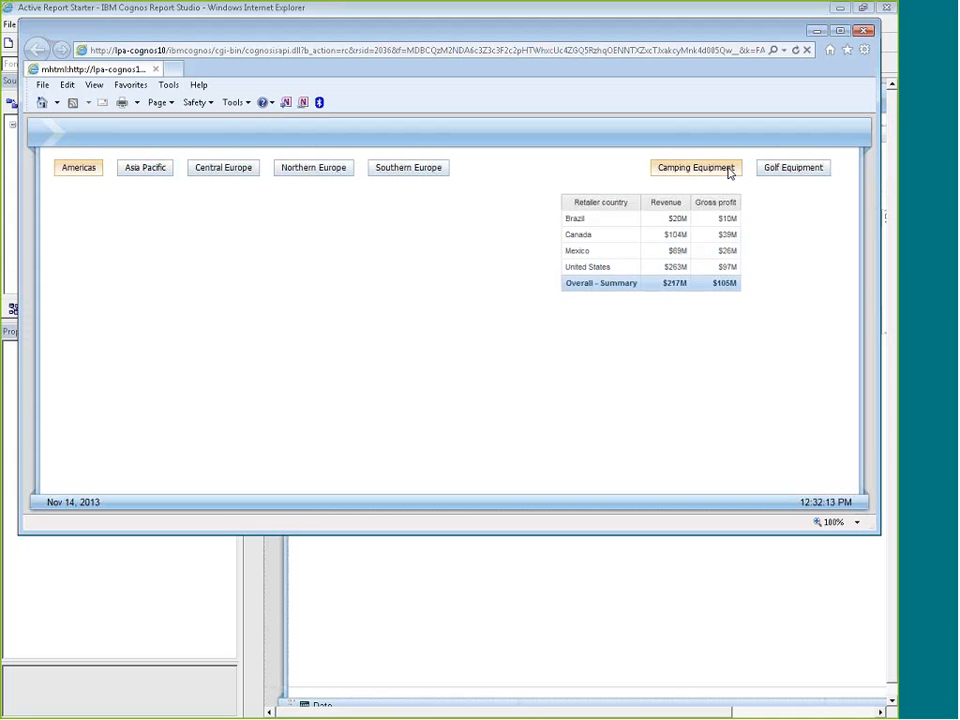
click(789, 170)
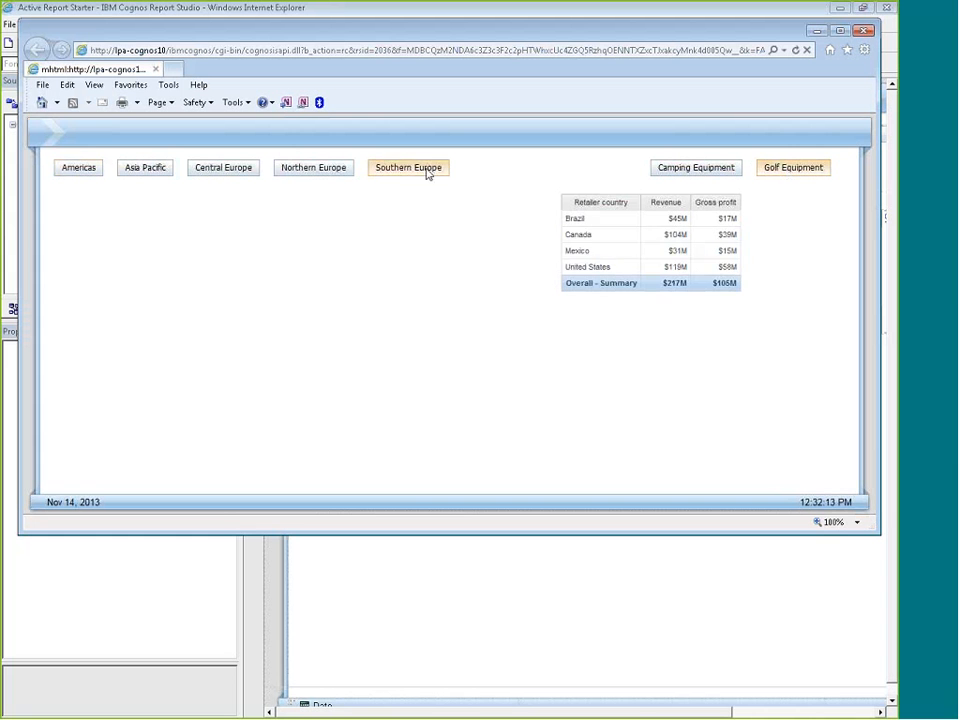
click(313, 168)
click(224, 168)
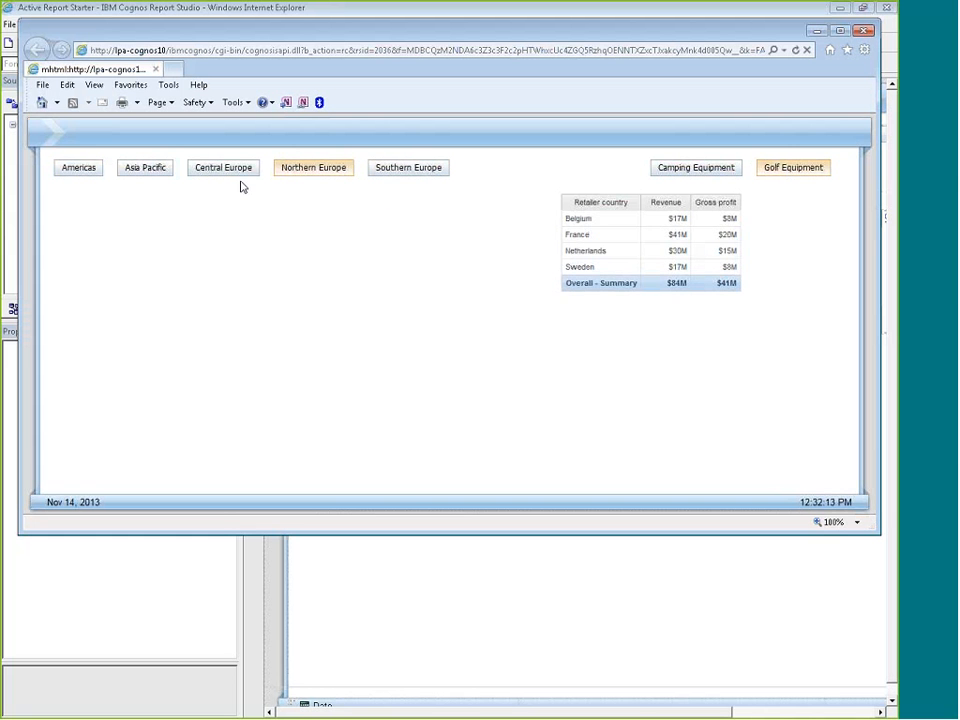
click(145, 168)
click(90, 170)
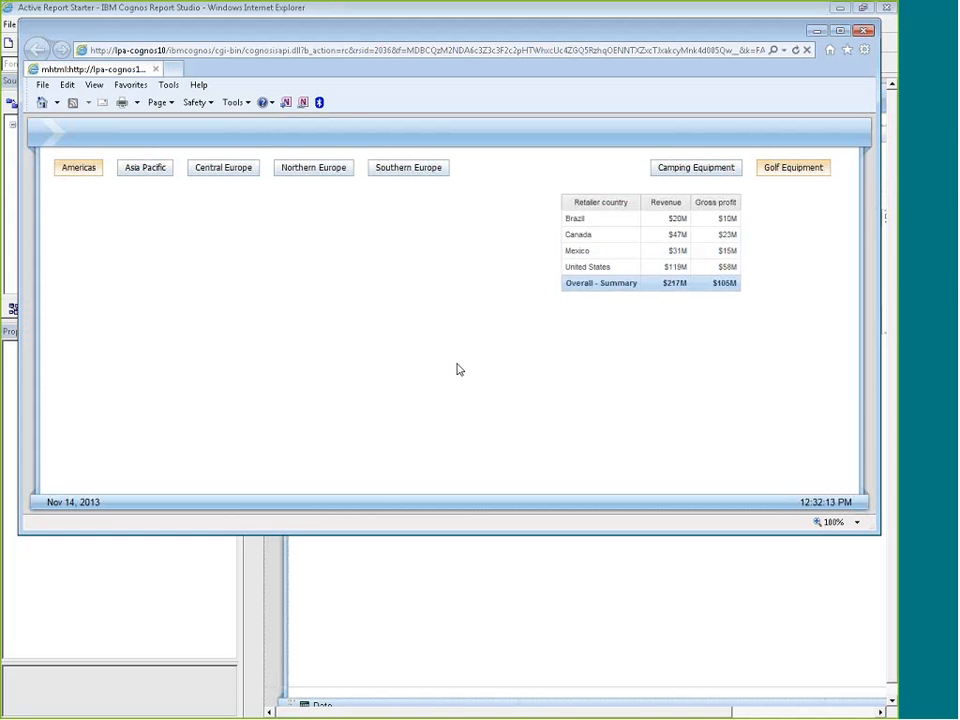
click(864, 30)
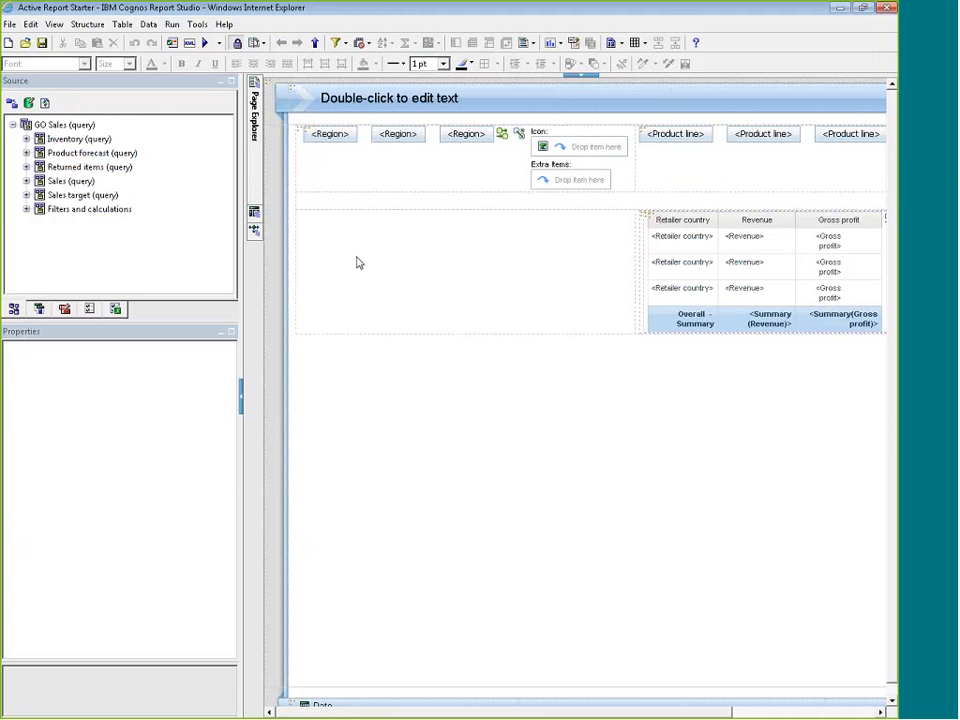
- Insert a Packed bubble visualization from the gallery into the empty table cell beside the retailer country list
click(38, 308)
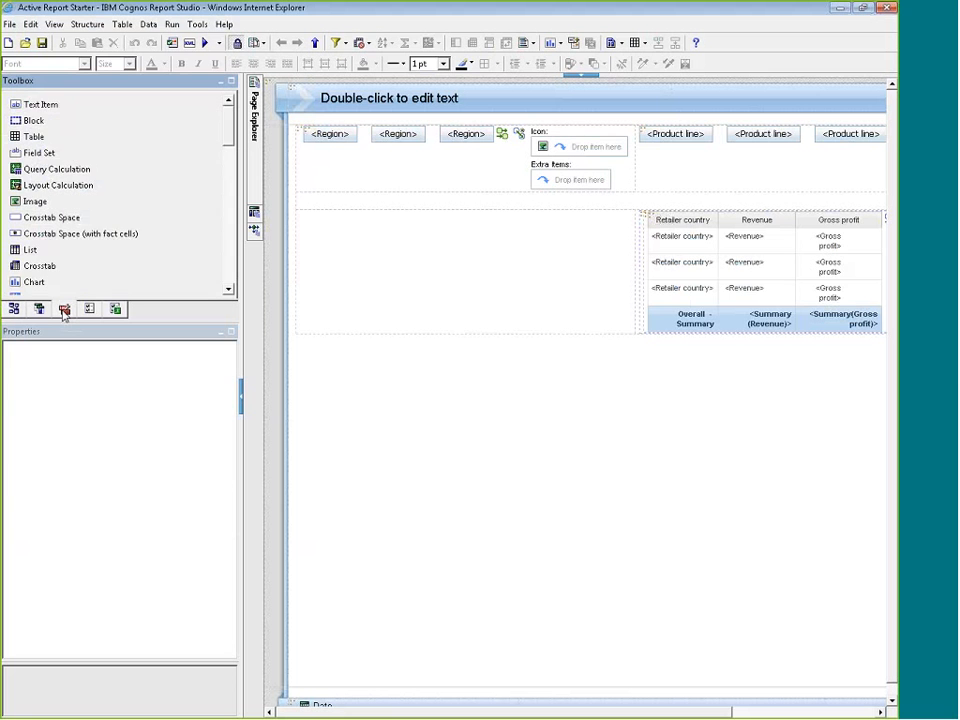
scroll(80, 216, down, 2)
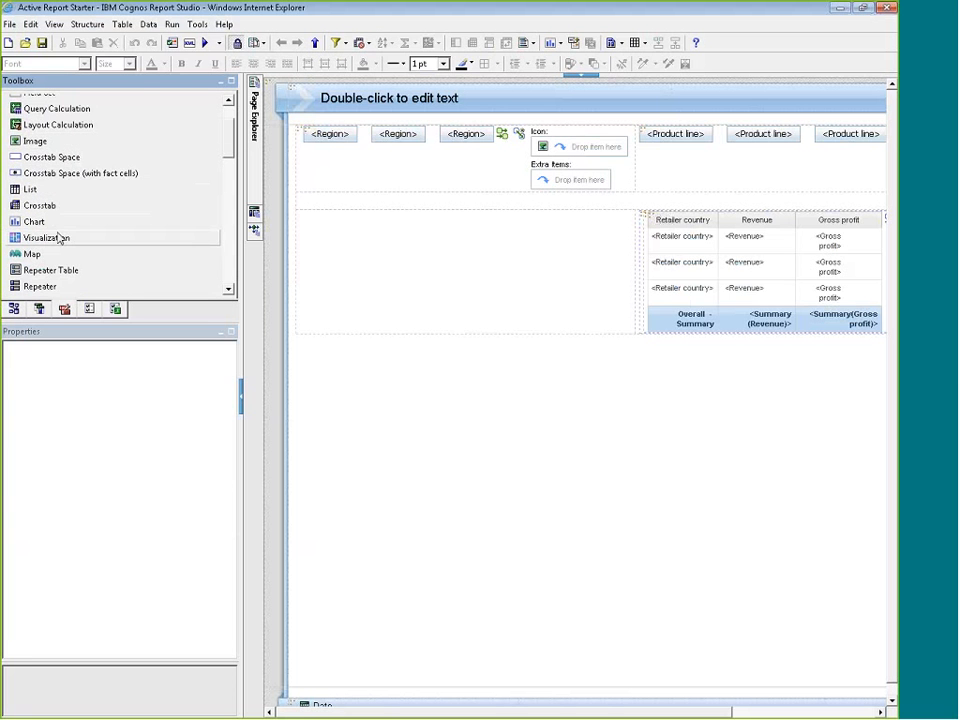
drag(41, 240, 348, 276)
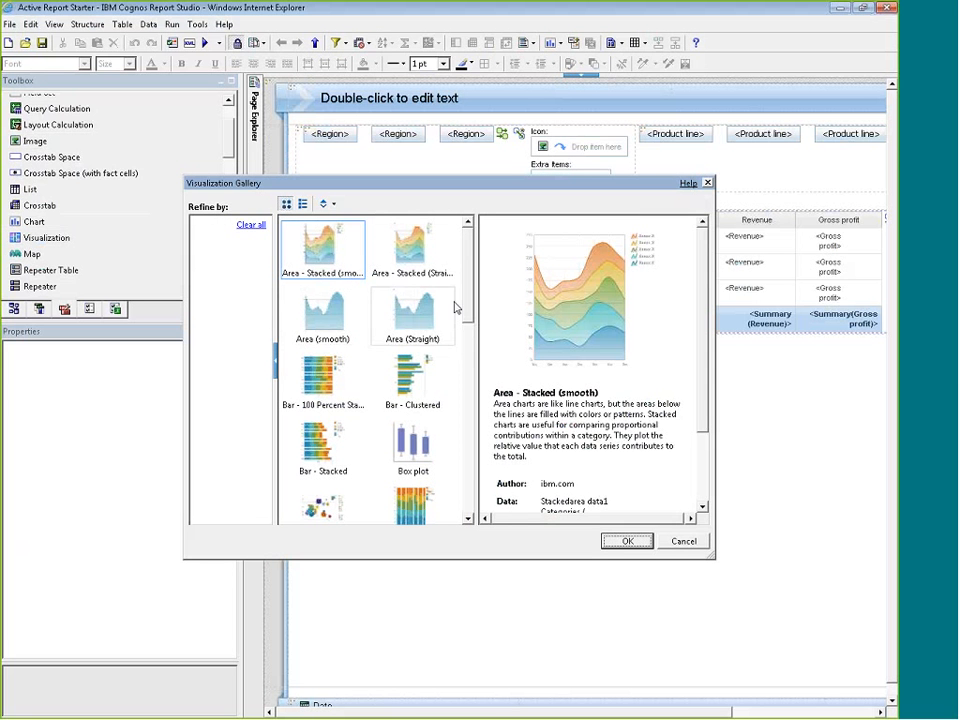
mouse_move(466, 307)
mouse_down()
mouse_move(474, 497)
mouse_move(470, 320)
mouse_up()
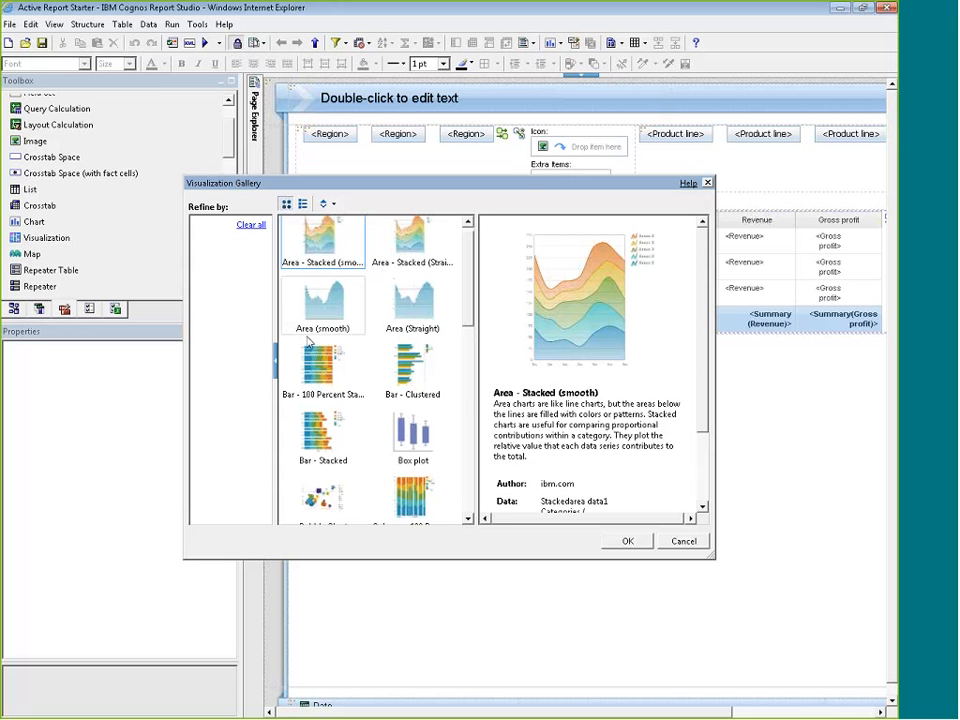
click(310, 372)
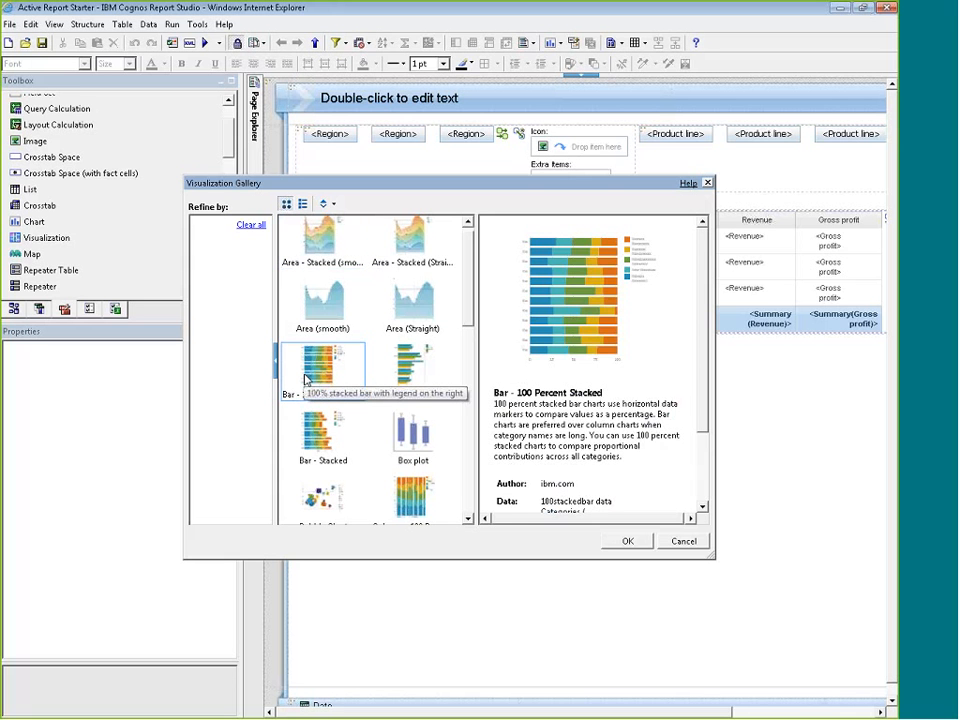
click(405, 372)
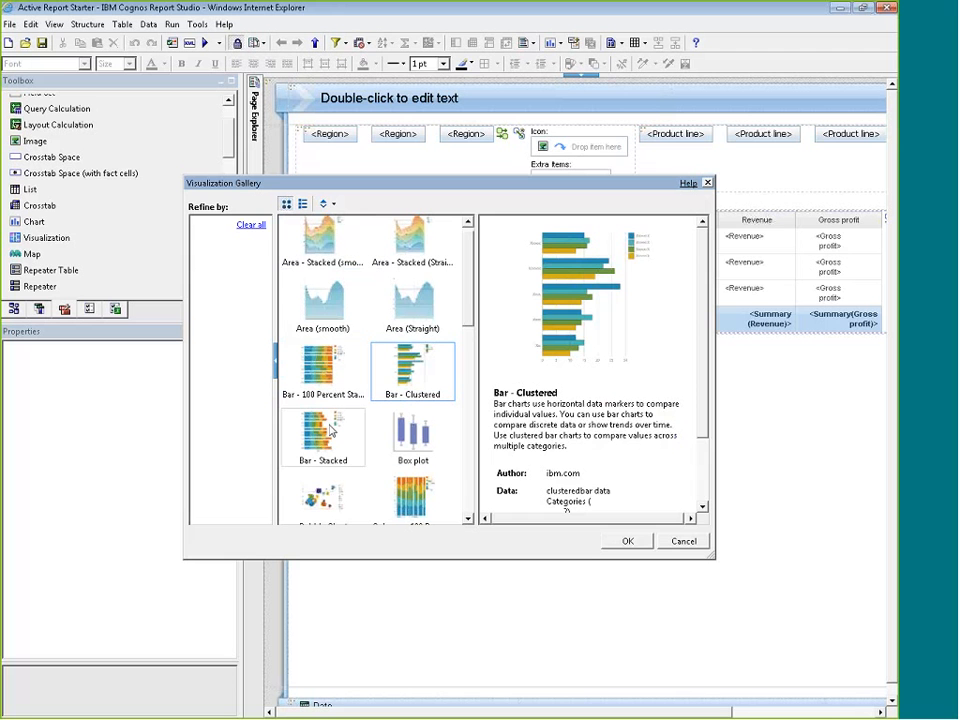
click(412, 432)
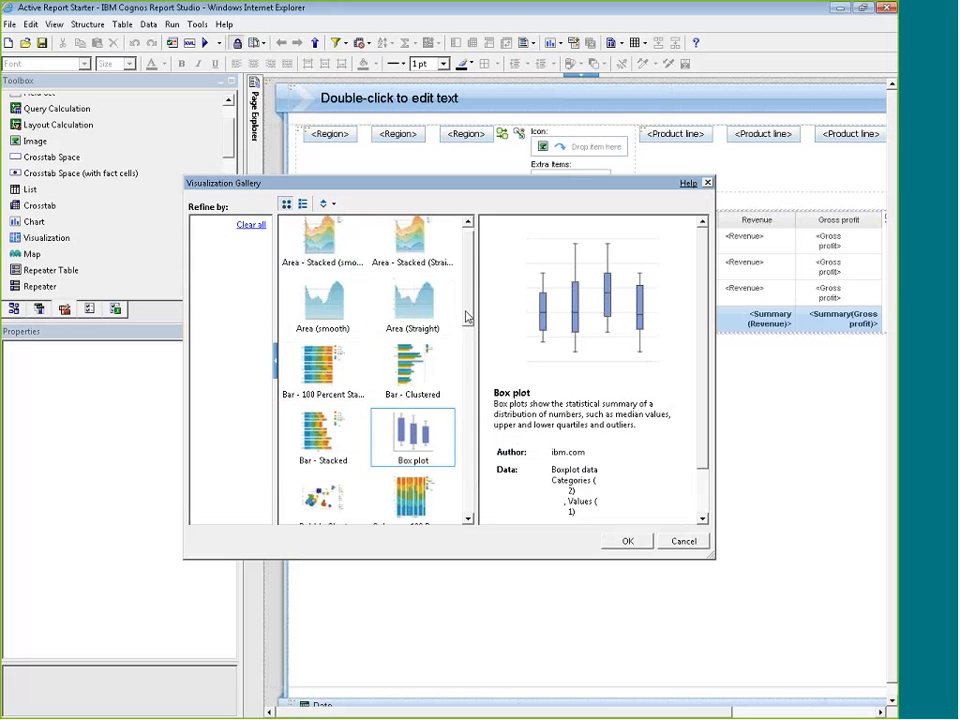
drag(466, 317, 466, 472)
click(316, 383)
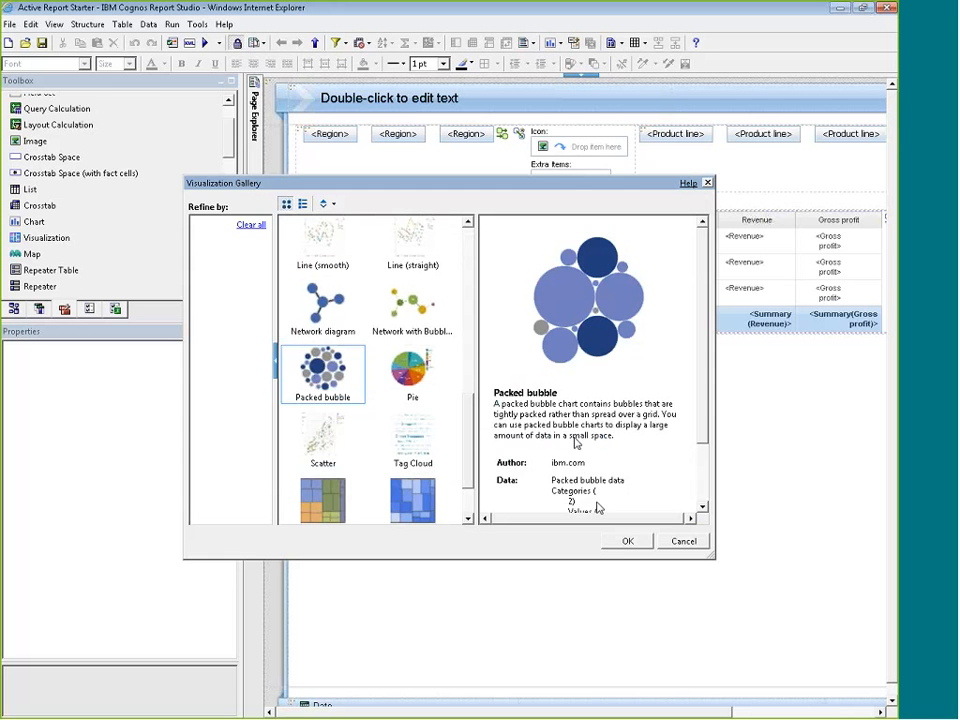
click(628, 541)
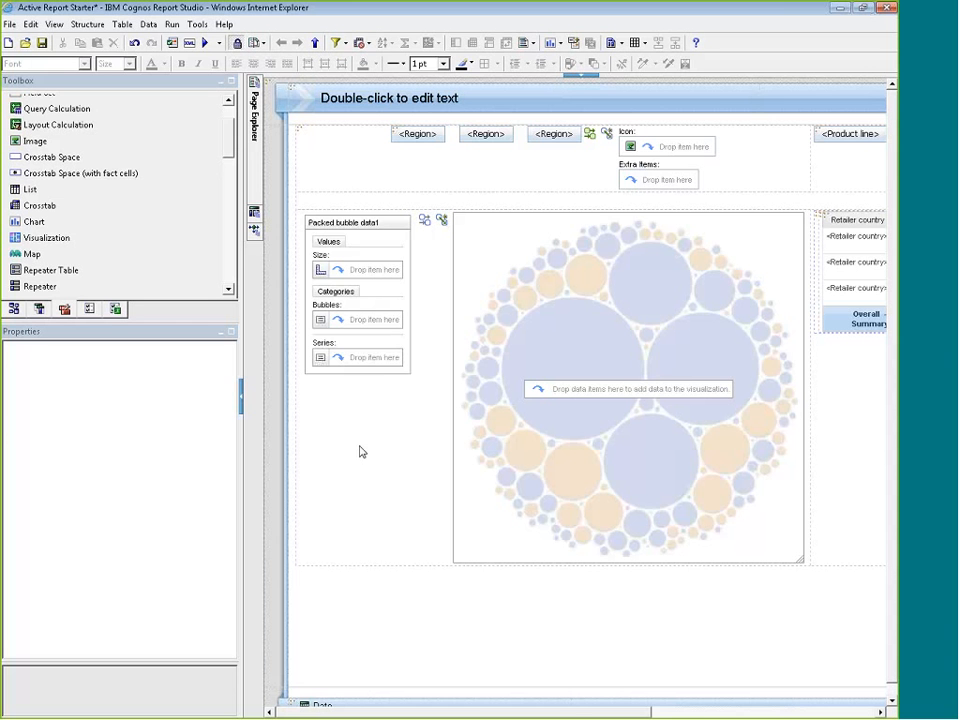
- Set the query of the packed bubble's data container to qProductTypes
click(320, 330)
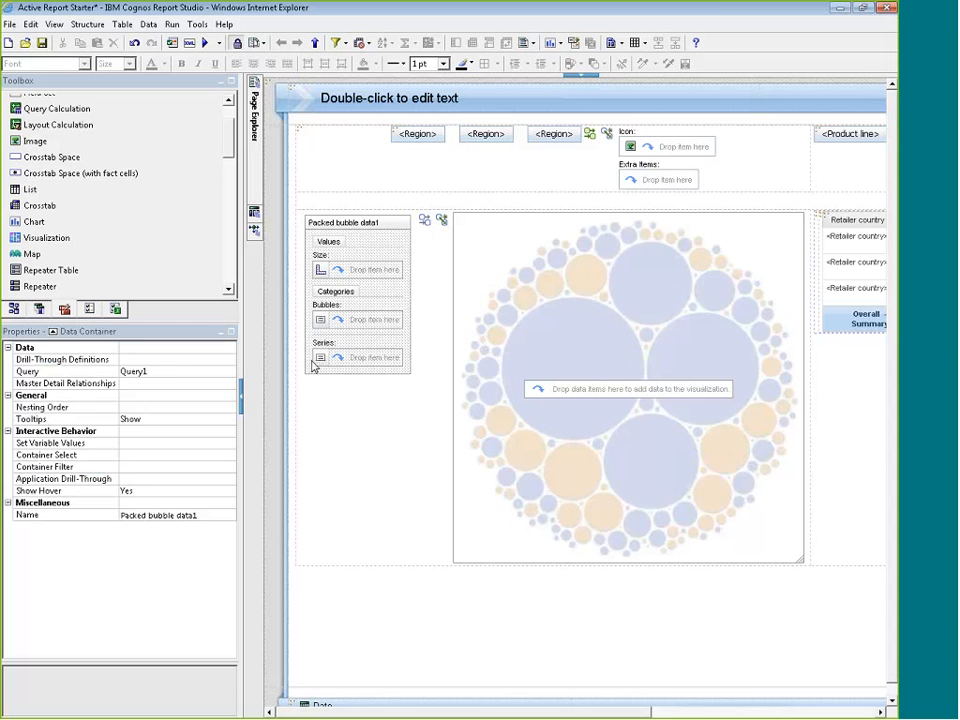
click(170, 370)
click(229, 371)
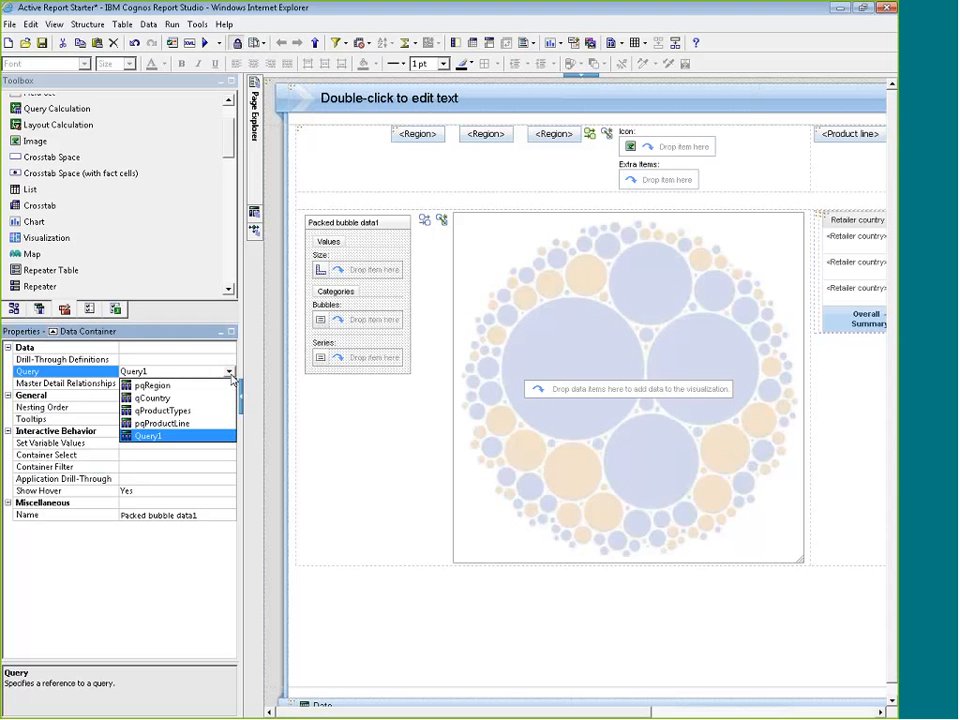
click(162, 424)
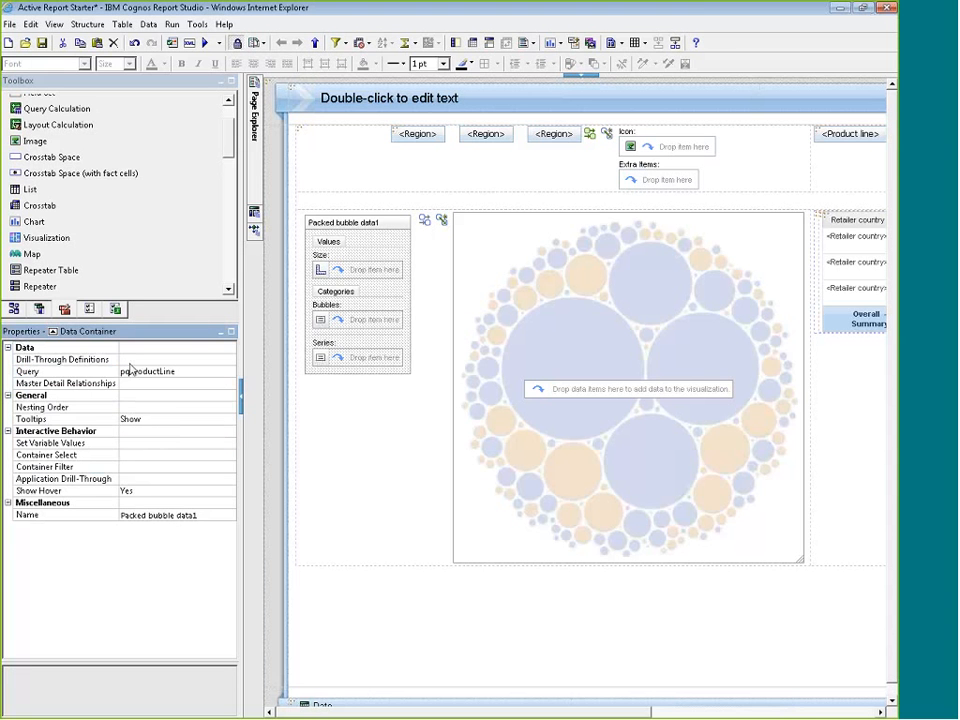
click(130, 370)
click(229, 371)
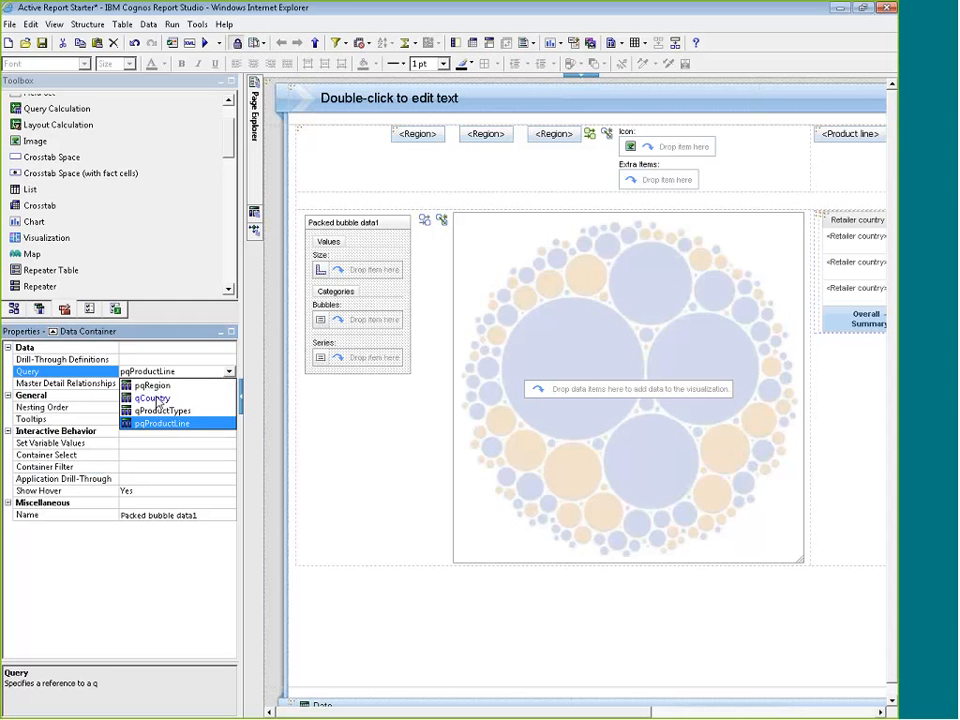
click(160, 410)
- From the qProductTypes query, assign Revenue to Size, Product type to Bubbles and Retailer country to Series in the packed bubble
click(39, 308)
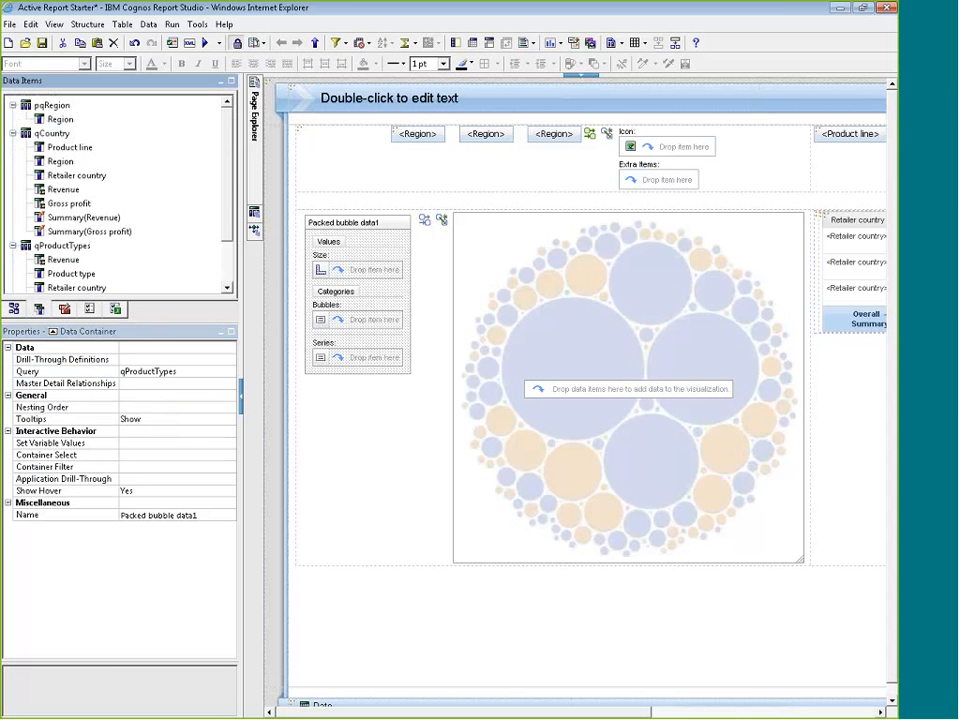
scroll(228, 254, down, 1)
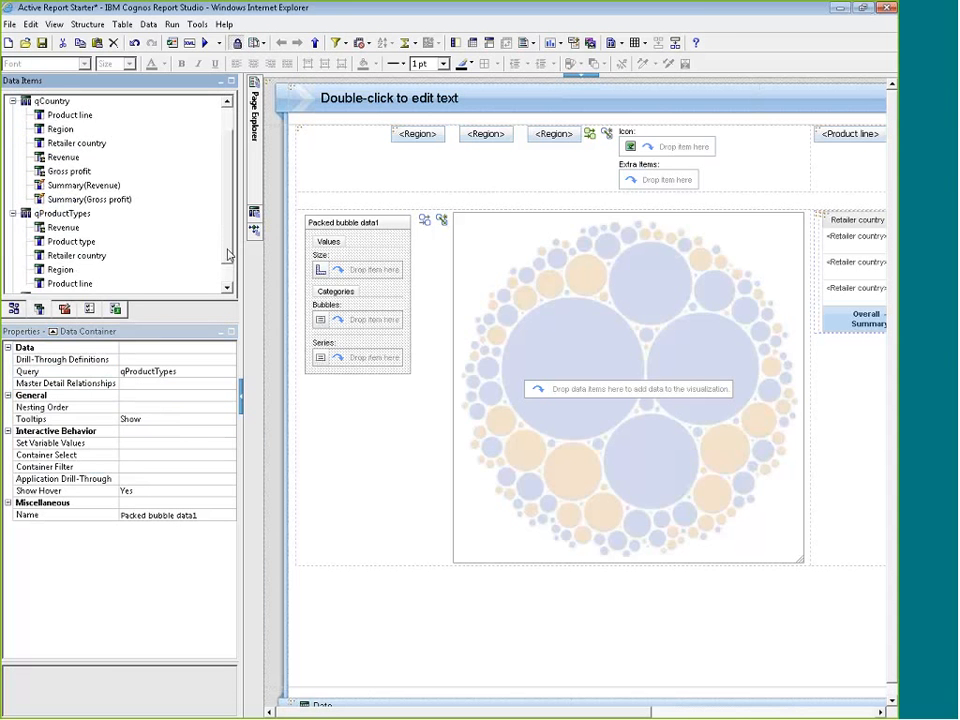
scroll(228, 254, down, 1)
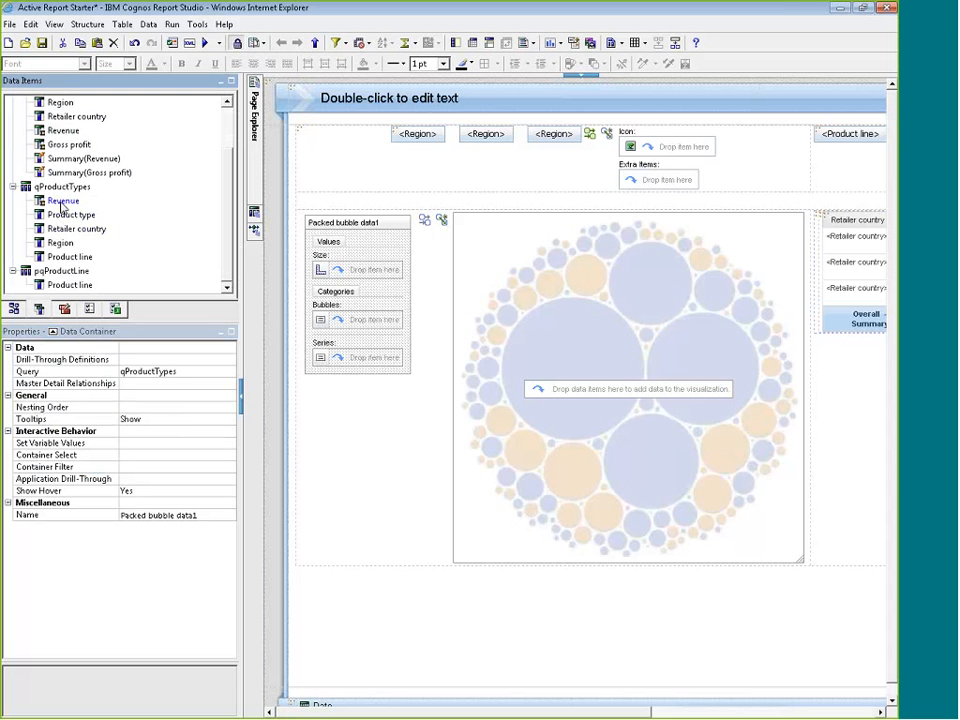
drag(62, 200, 353, 277)
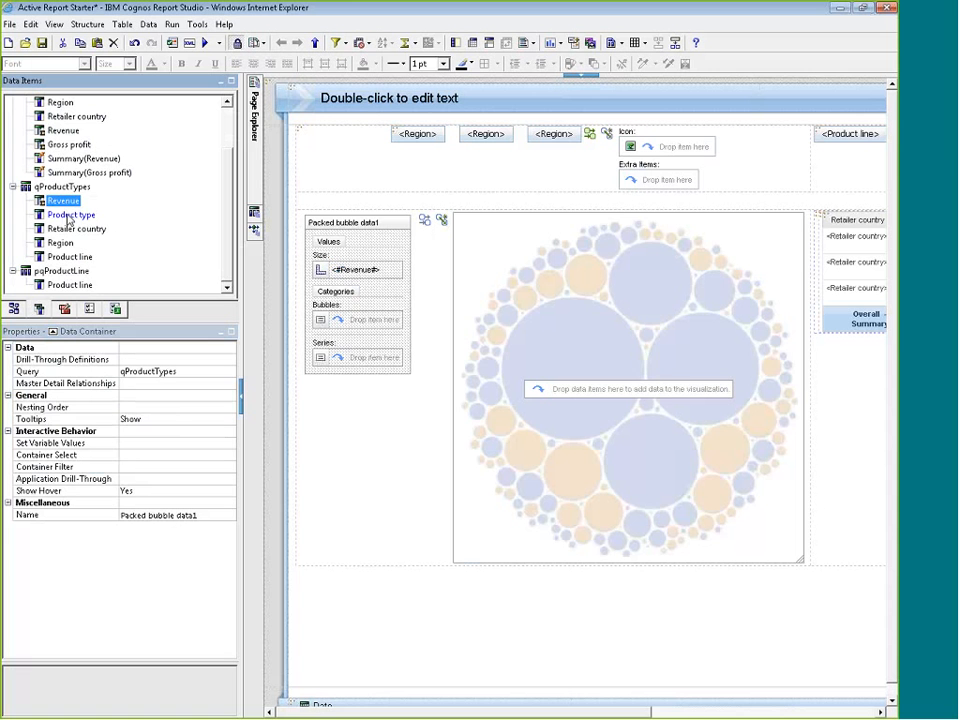
drag(67, 219, 362, 328)
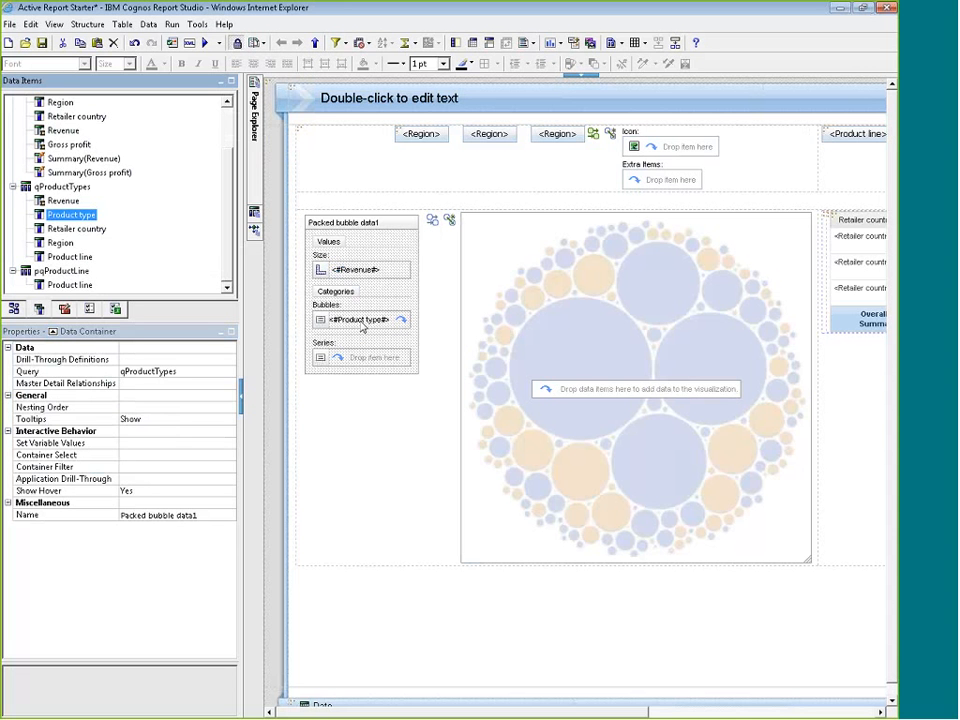
click(80, 232)
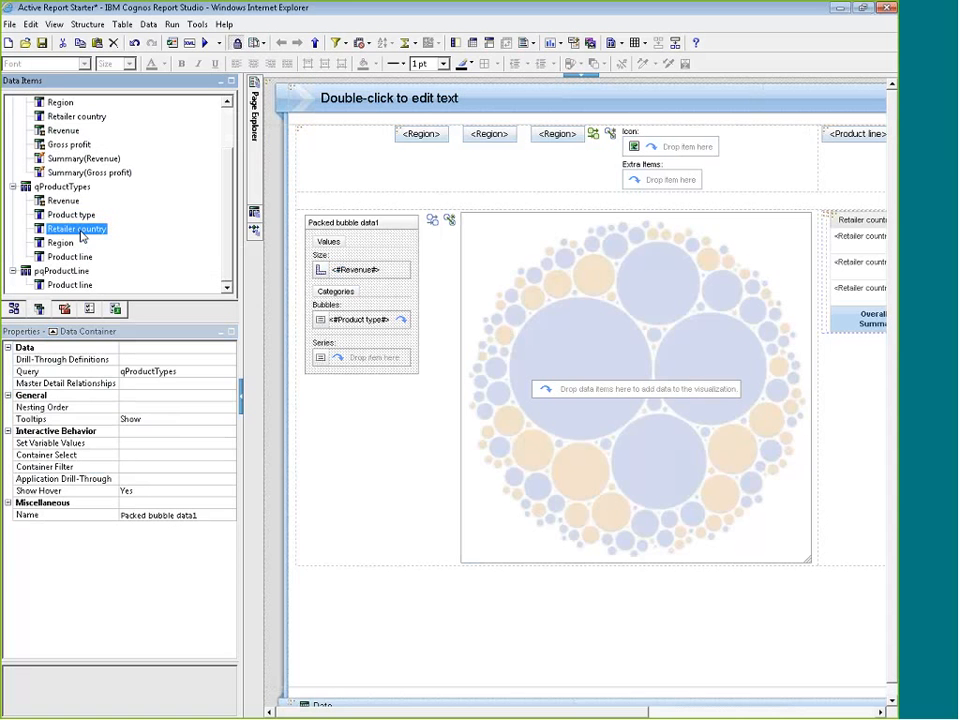
drag(83, 236, 352, 363)
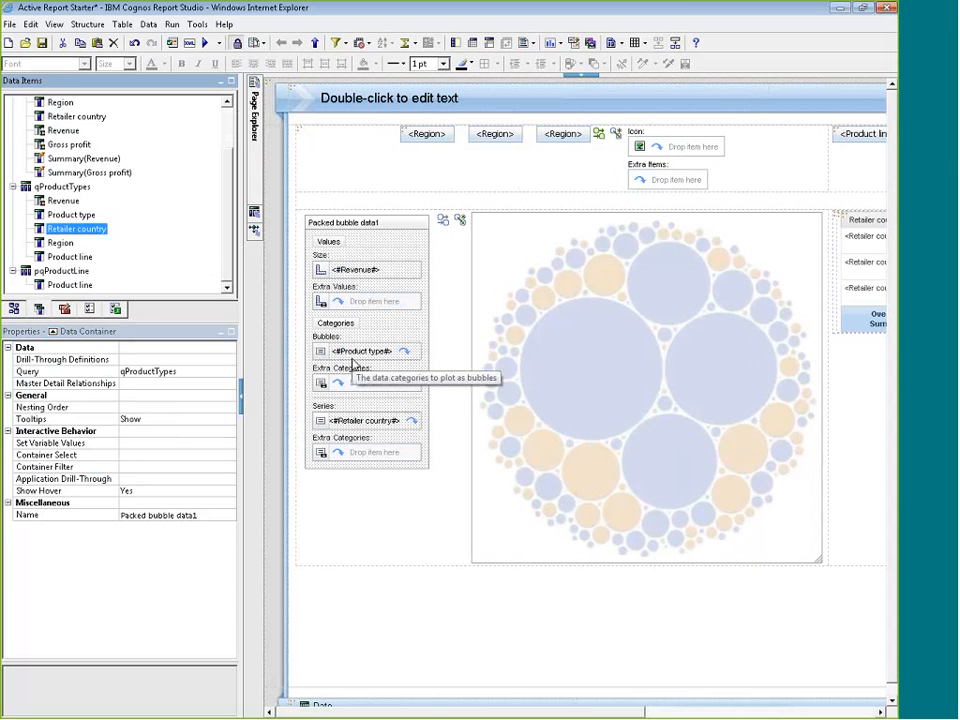
right_click(538, 147)
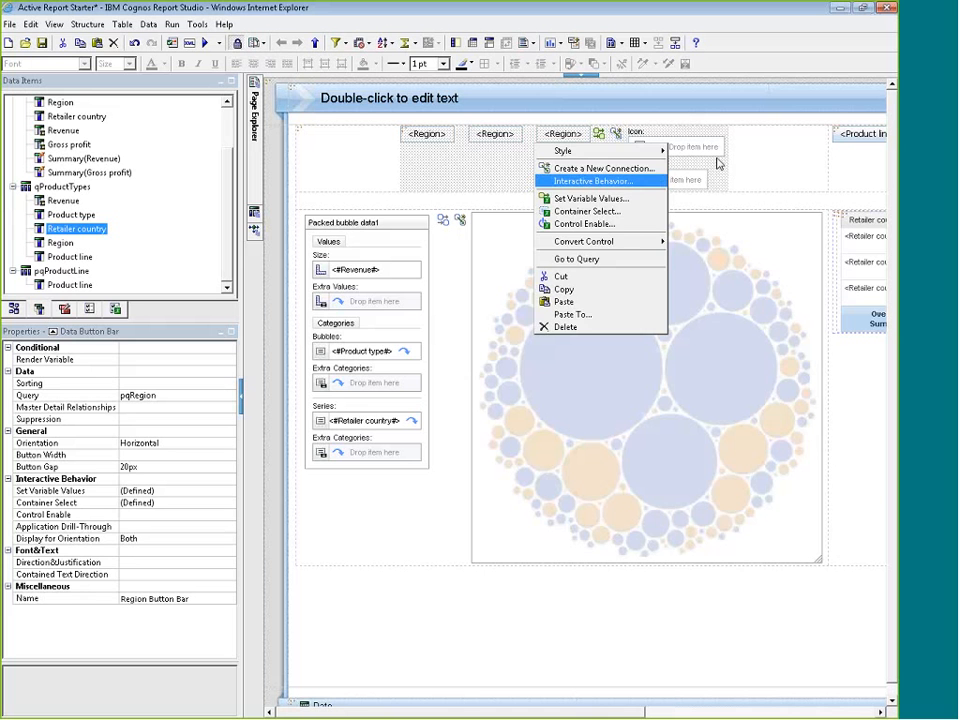
click(130, 176)
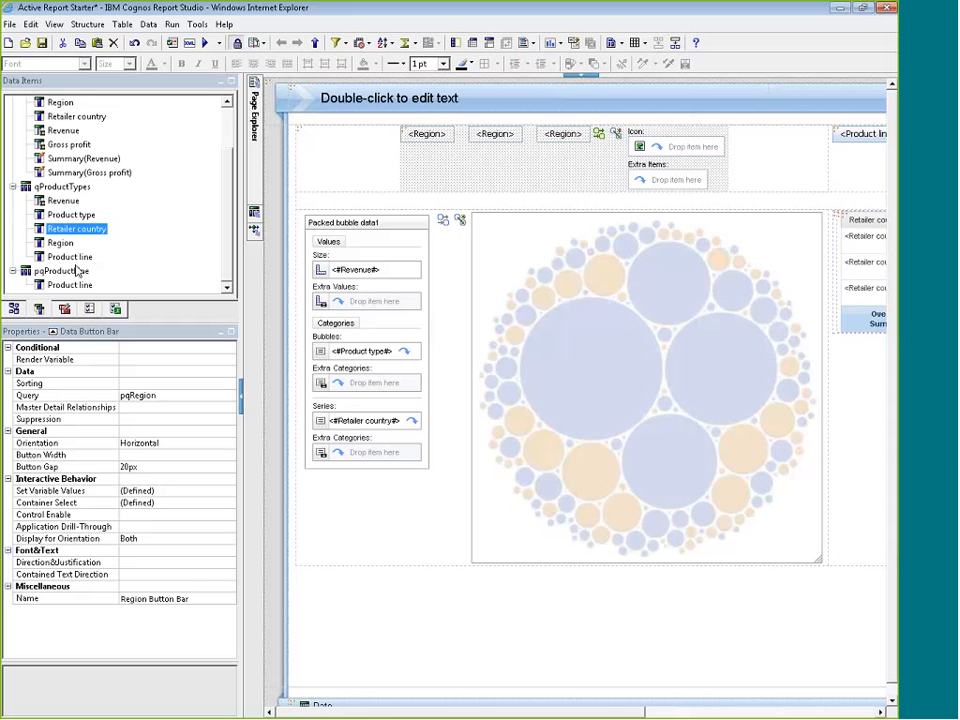
- Set the packed bubble visualization's animation effect to Transition
click(540, 415)
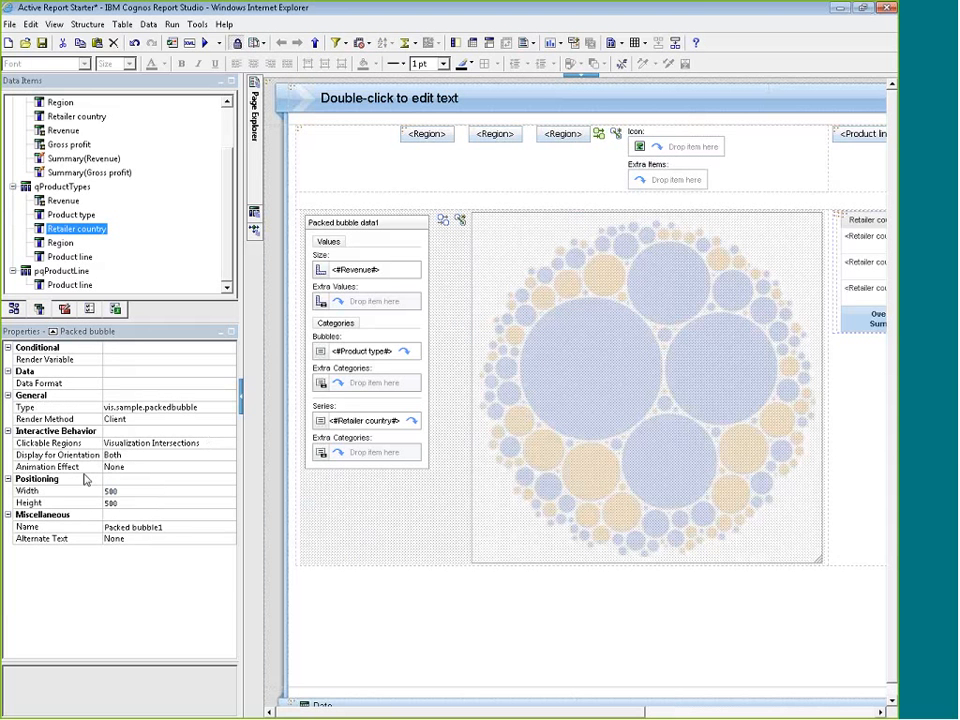
click(155, 467)
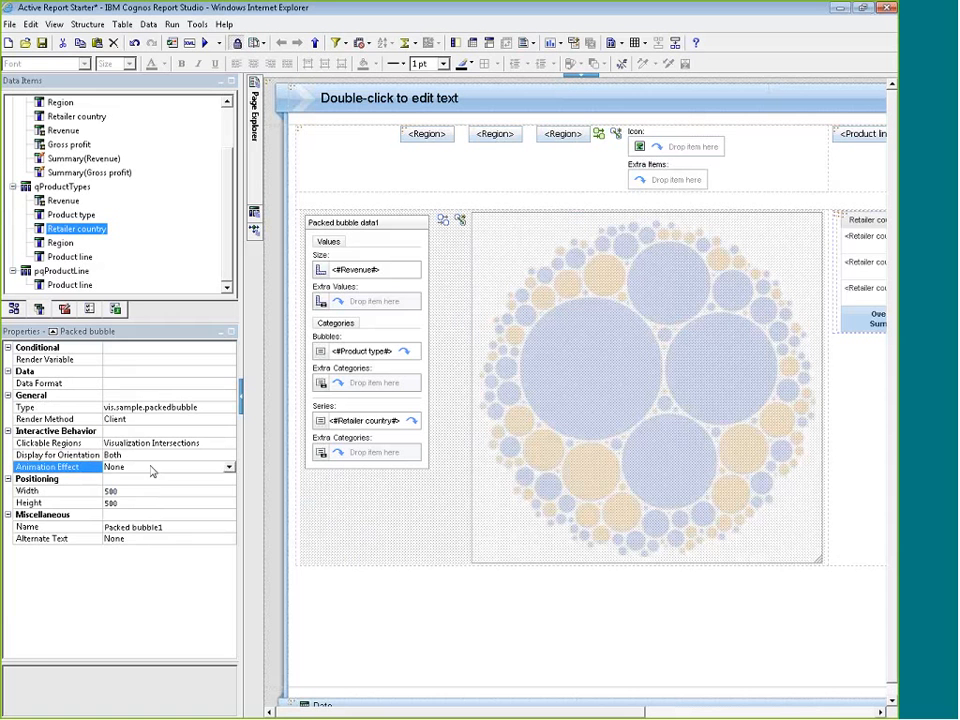
click(228, 467)
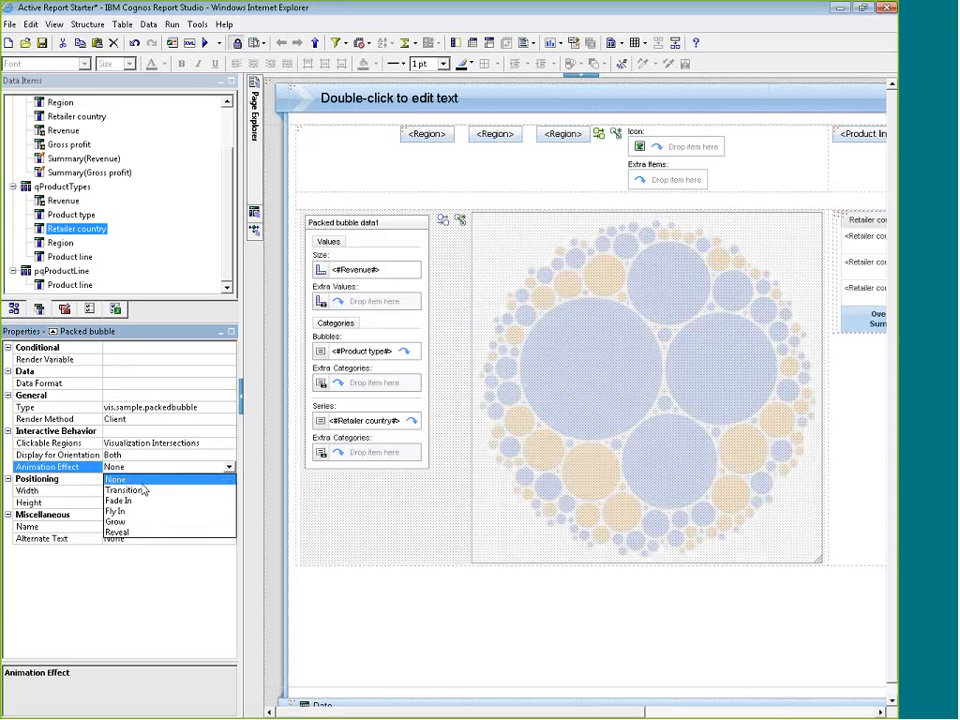
click(128, 477)
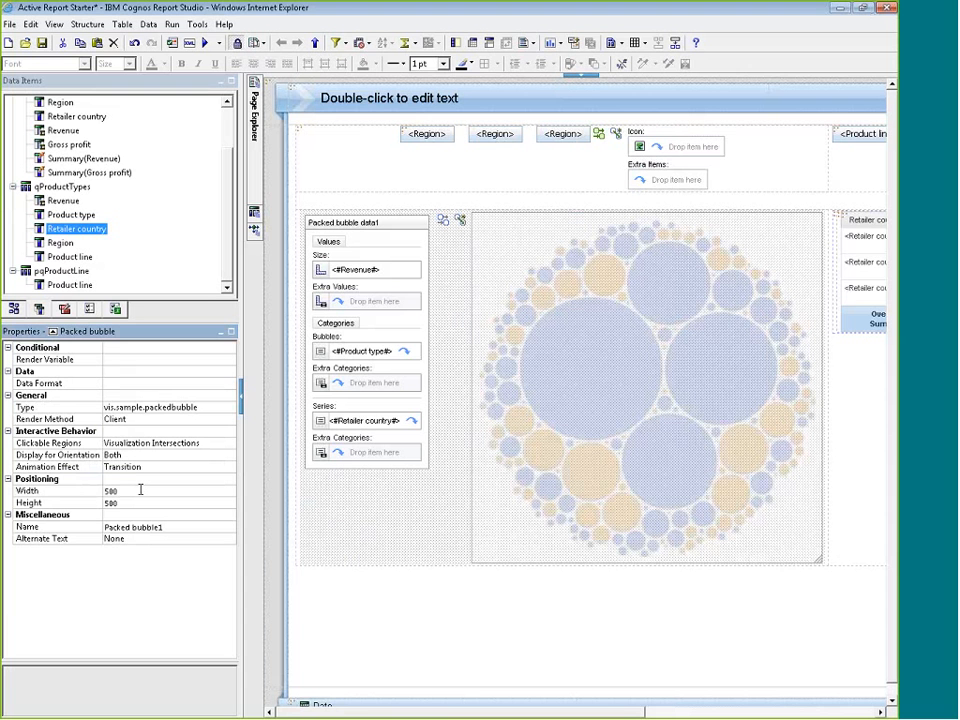
- Connect the Region Button Bar to Packed bubble data1 with the Filter behavior, reusing the varRegion variable
click(616, 134)
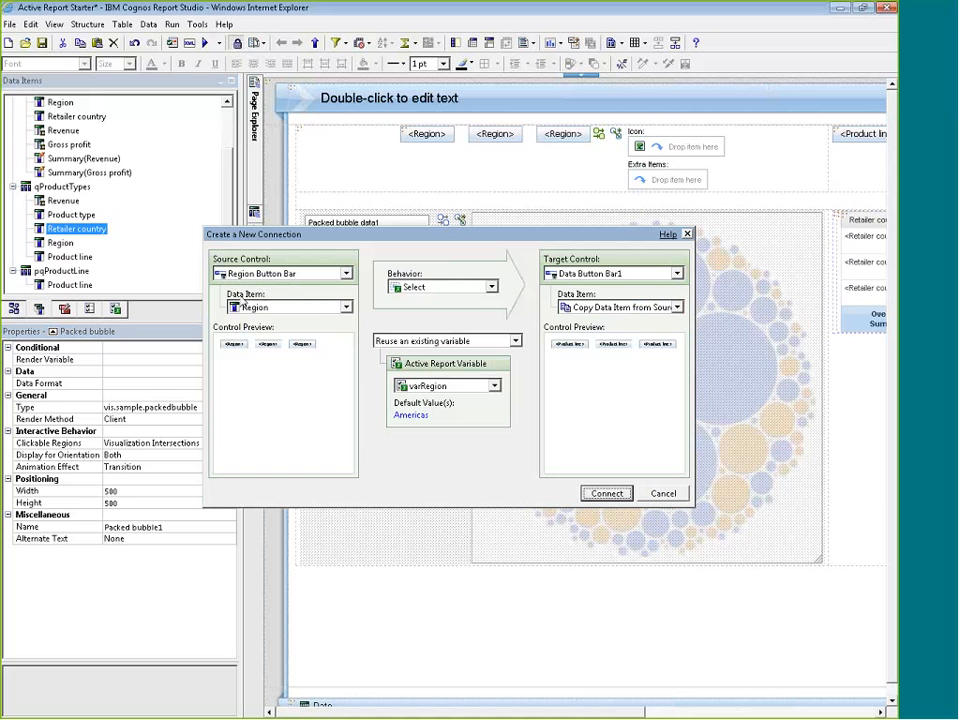
click(424, 287)
click(430, 303)
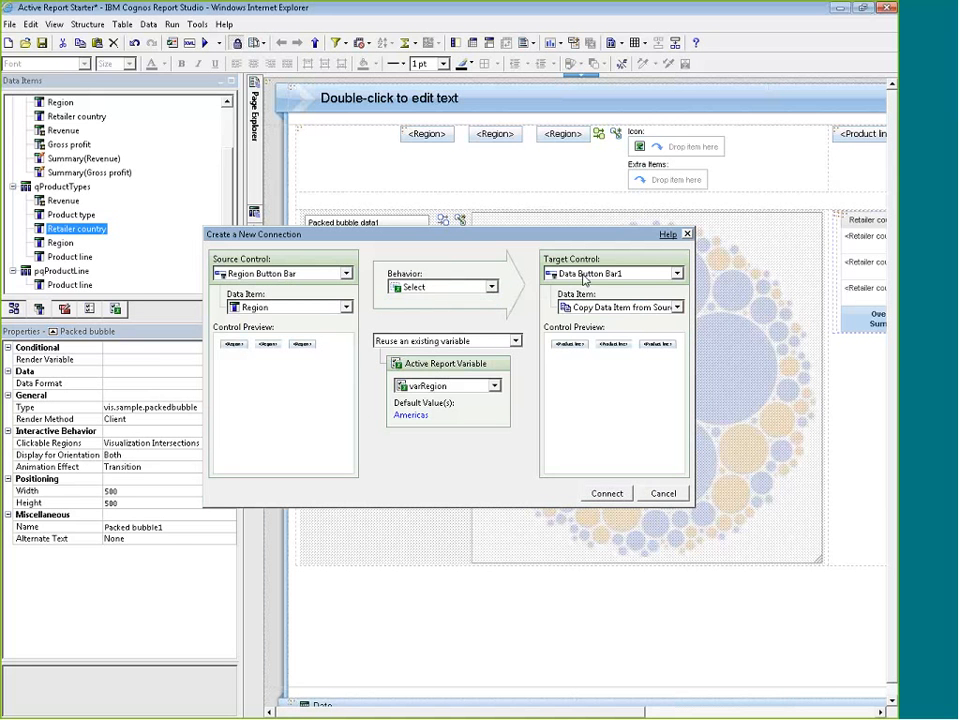
click(610, 274)
click(605, 313)
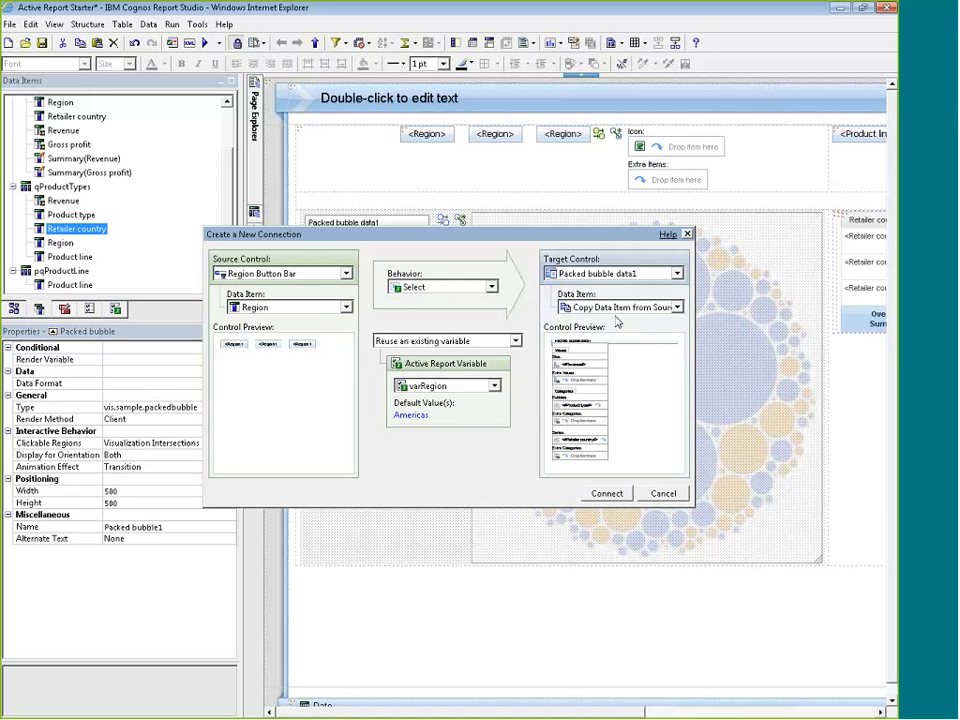
click(471, 289)
click(445, 301)
click(607, 493)
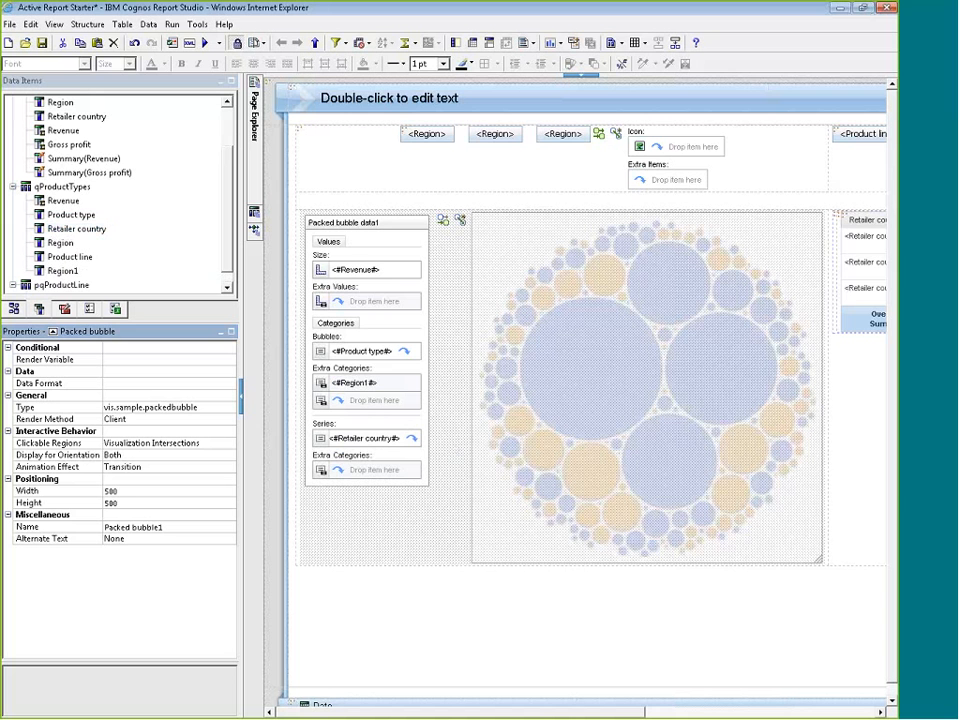
- Connect the product line button bar to Packed bubble data1 with the Filter behavior, reusing the varProductLine variable
drag(686, 710, 851, 710)
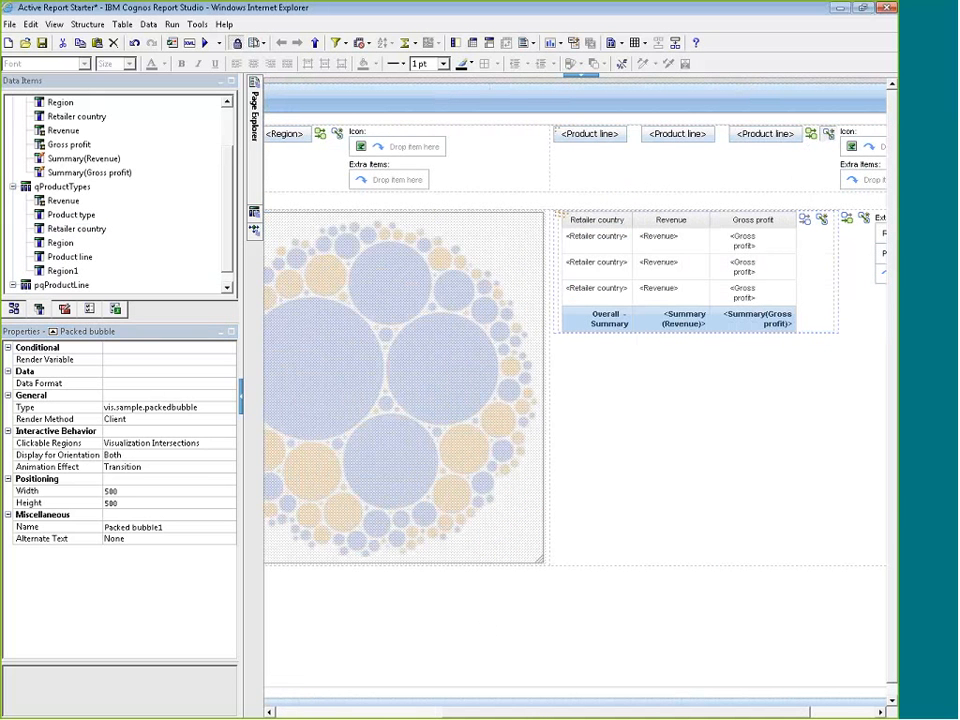
click(810, 134)
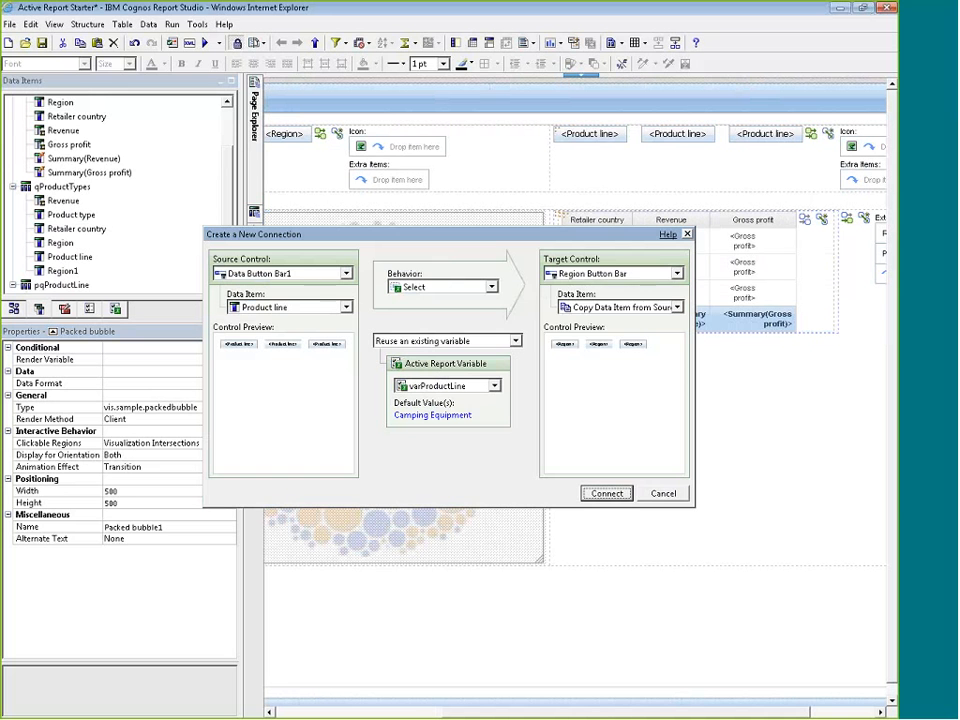
click(677, 273)
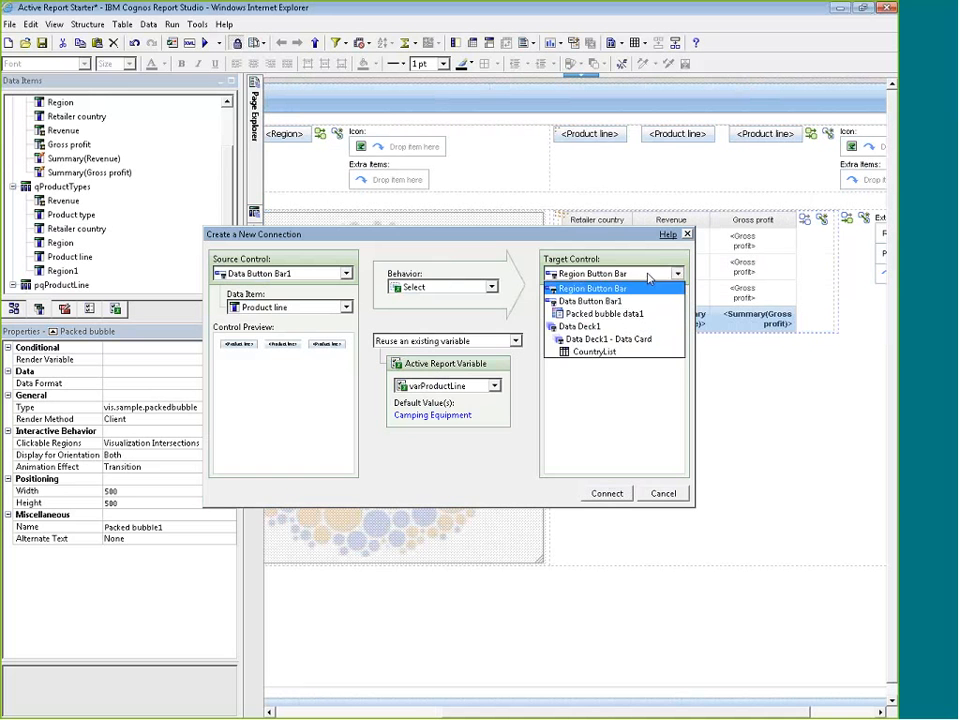
click(620, 314)
click(491, 287)
click(430, 302)
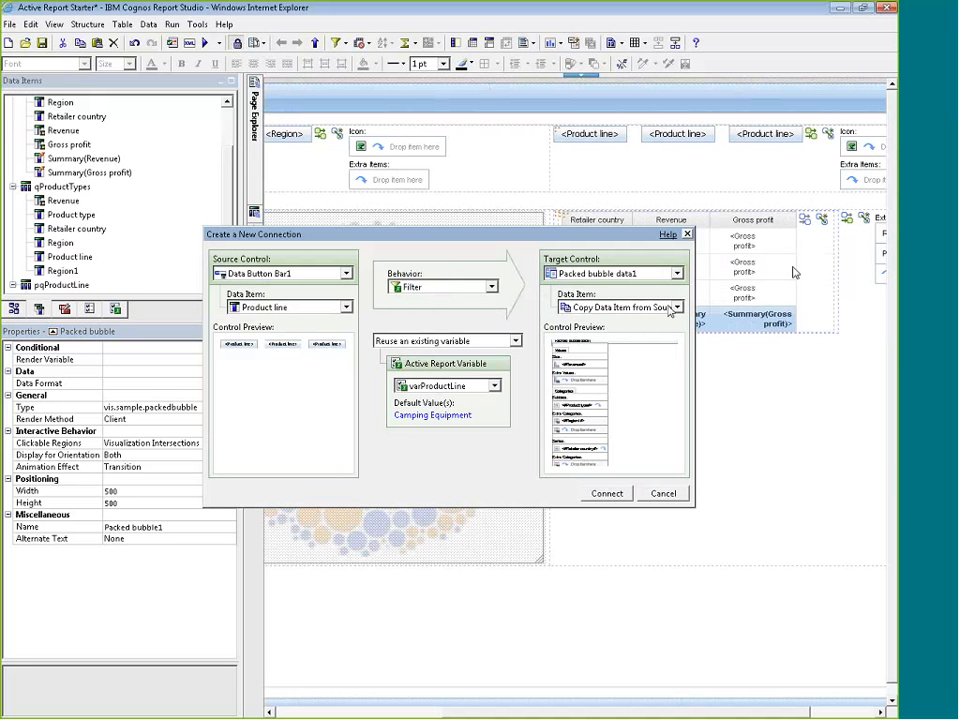
click(600, 494)
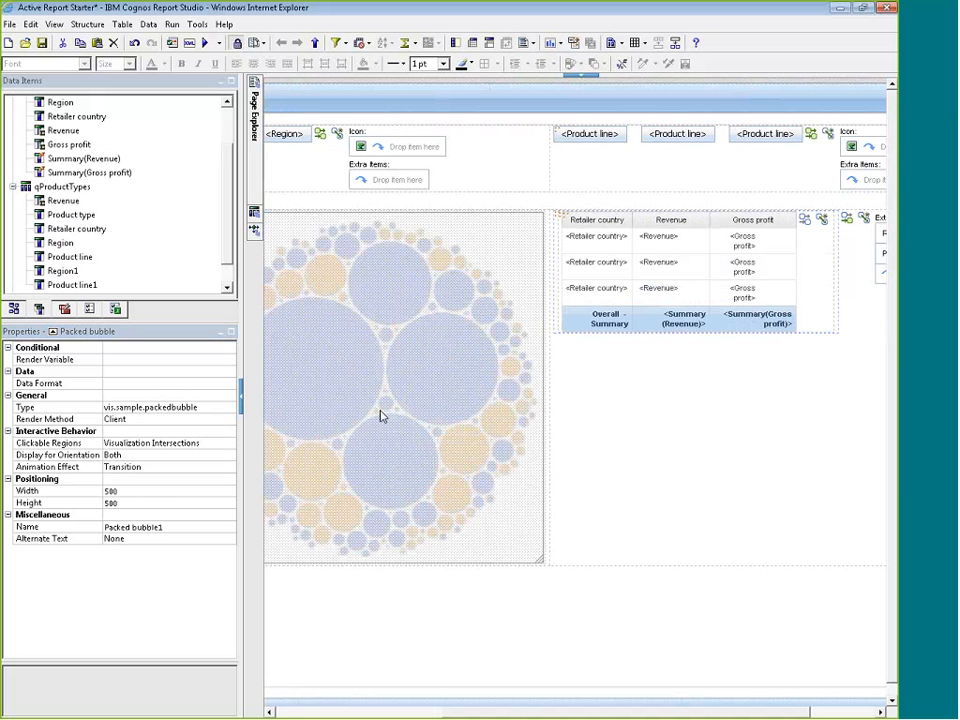
- Run the active report and check the packed bubble filtering for Camping Equipment across Asia Pacific, Northern Europe, Southern Europe and Central Europe
drag(580, 712, 414, 712)
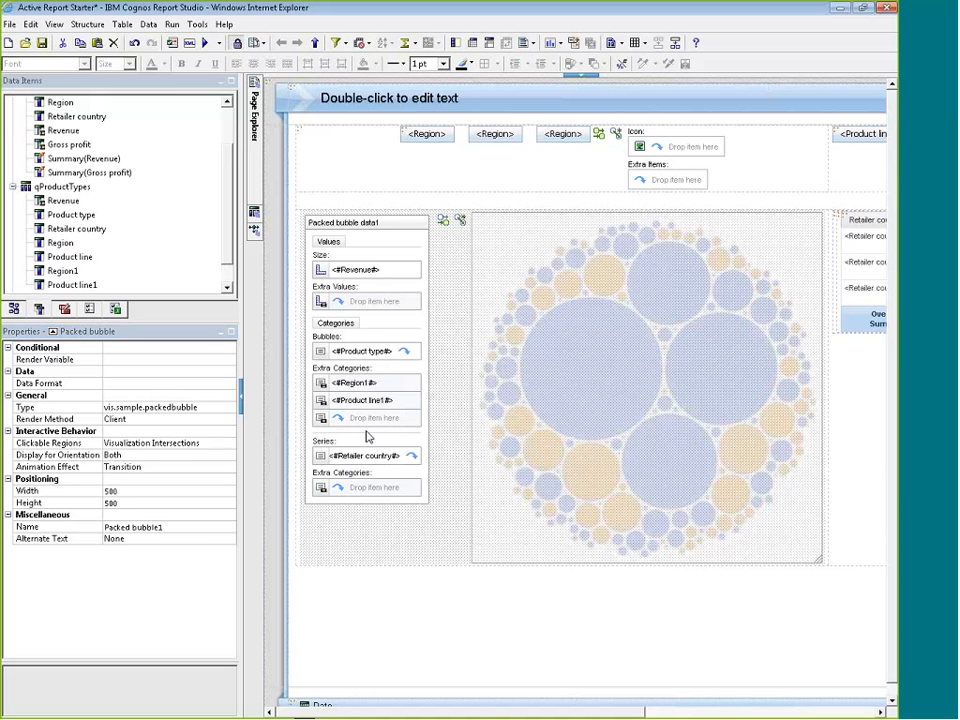
click(205, 43)
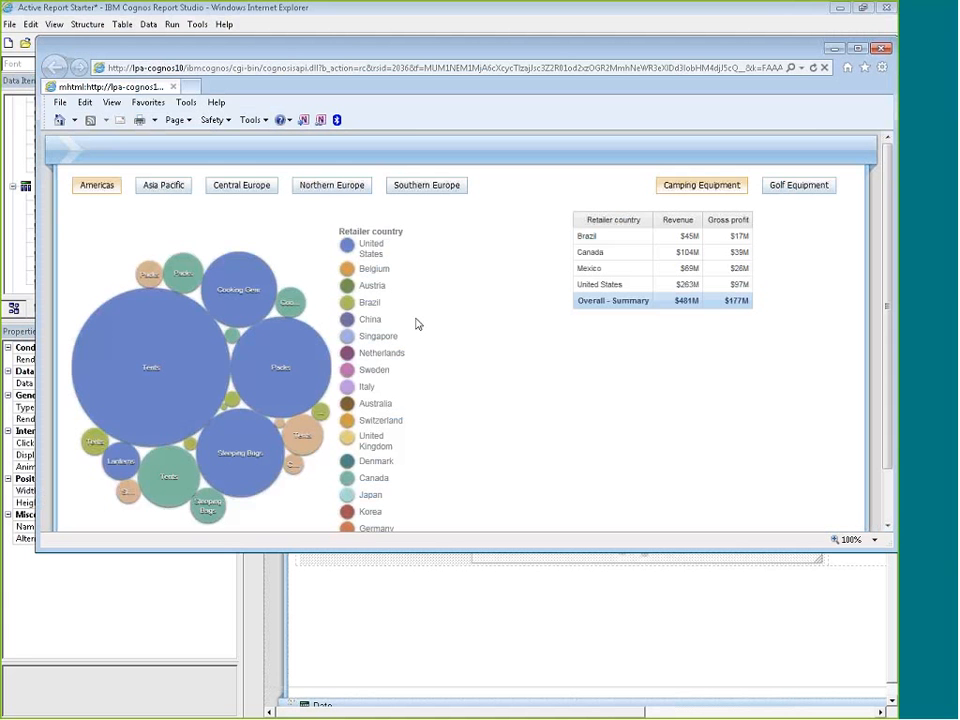
click(163, 185)
click(248, 190)
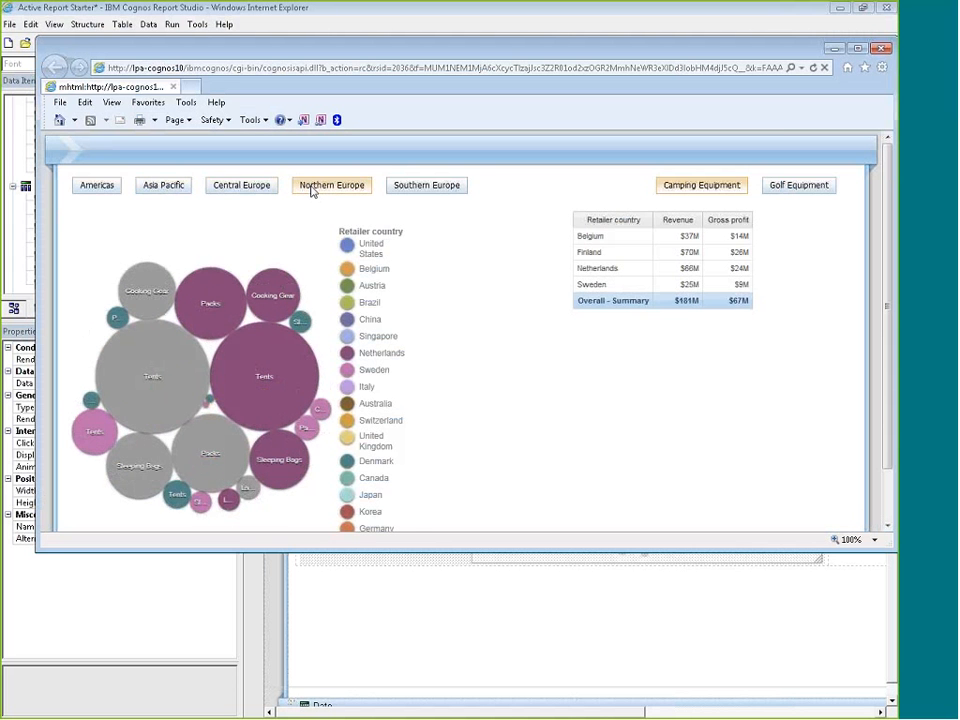
click(400, 189)
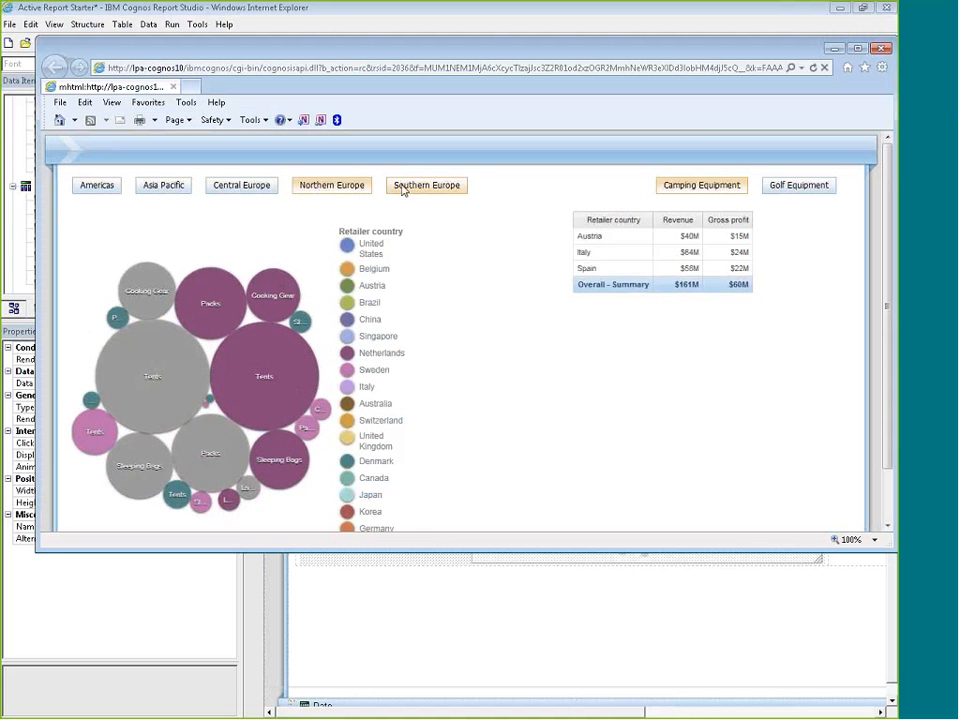
click(324, 188)
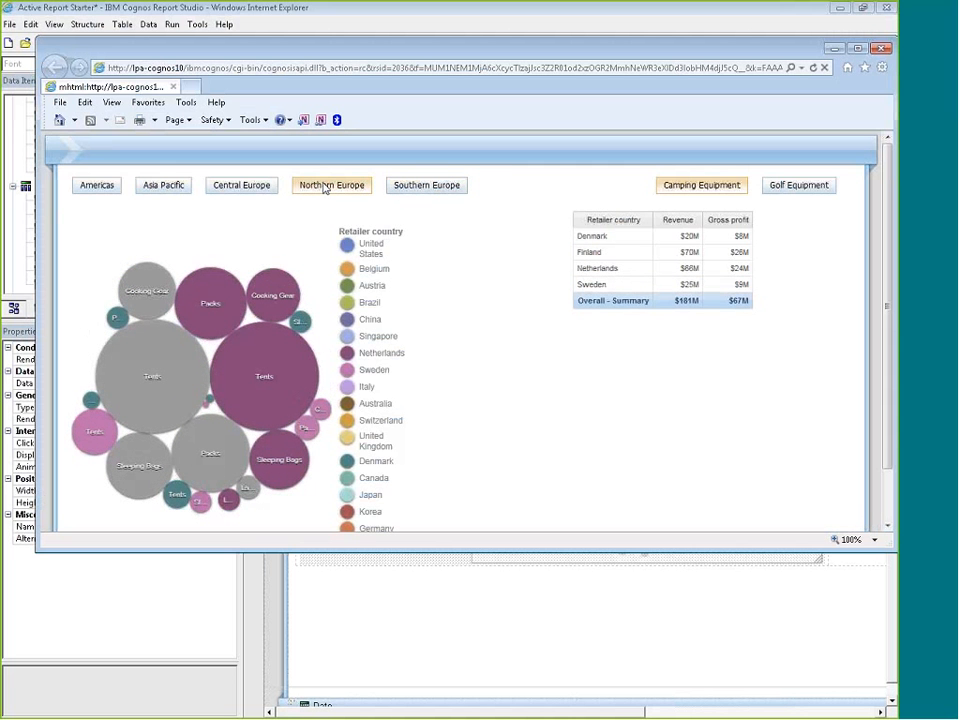
click(245, 191)
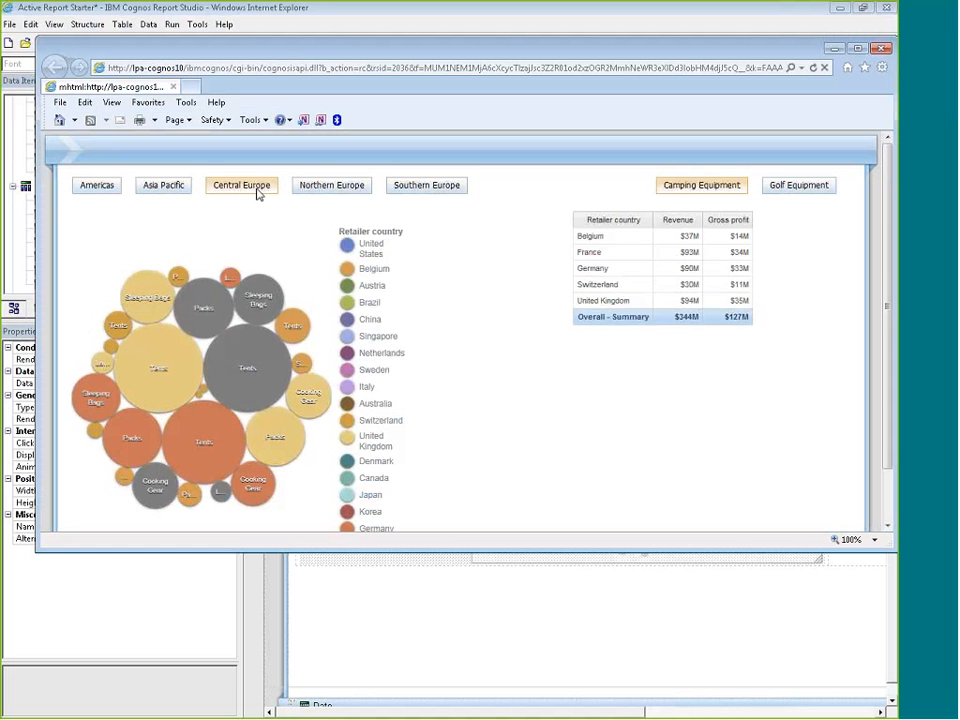
- Filter the report output to Golf Equipment, compare several regions ending with Americas, and close the output
click(797, 185)
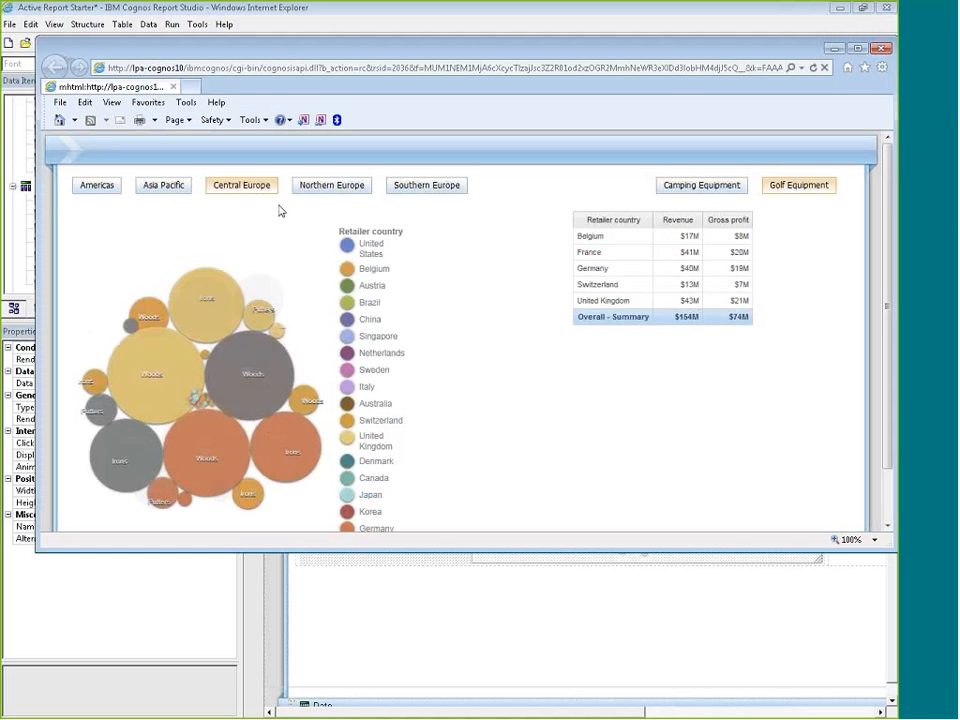
click(154, 187)
click(316, 196)
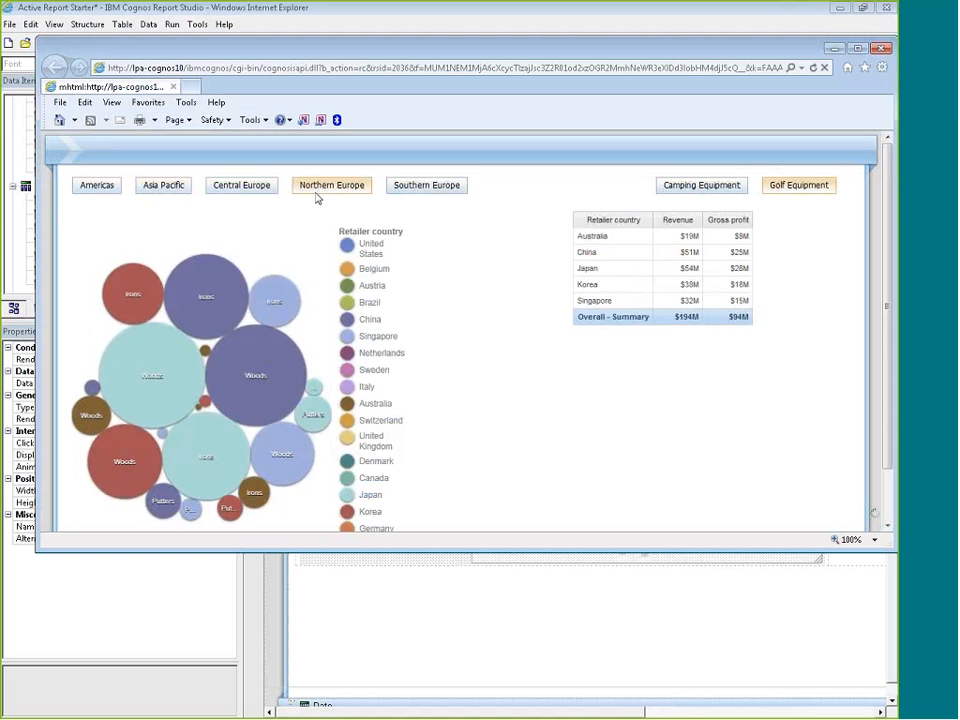
click(413, 190)
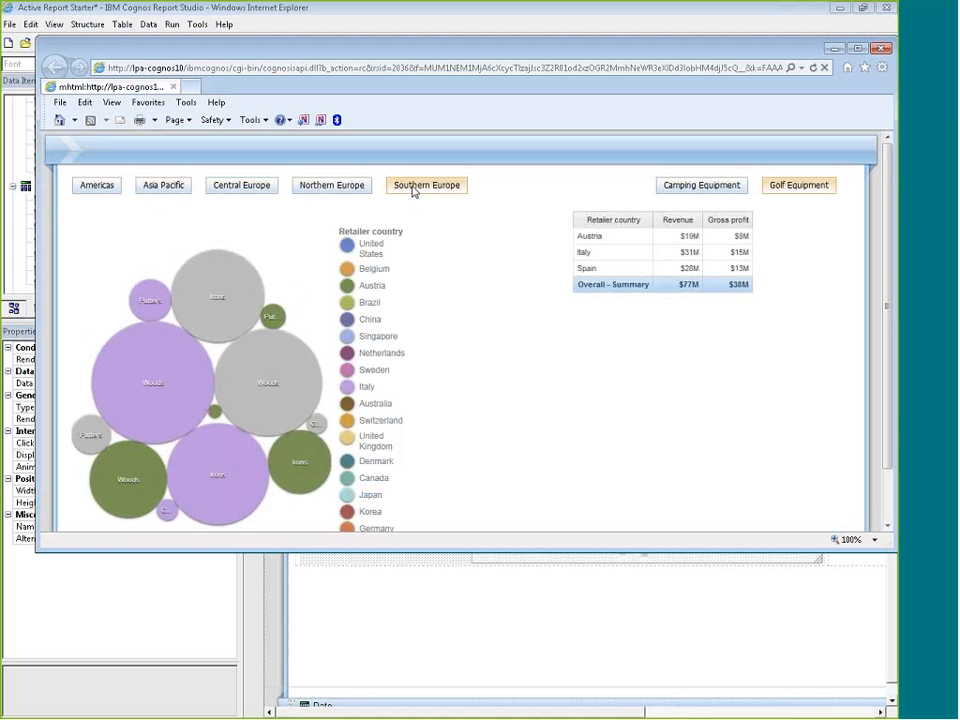
click(107, 189)
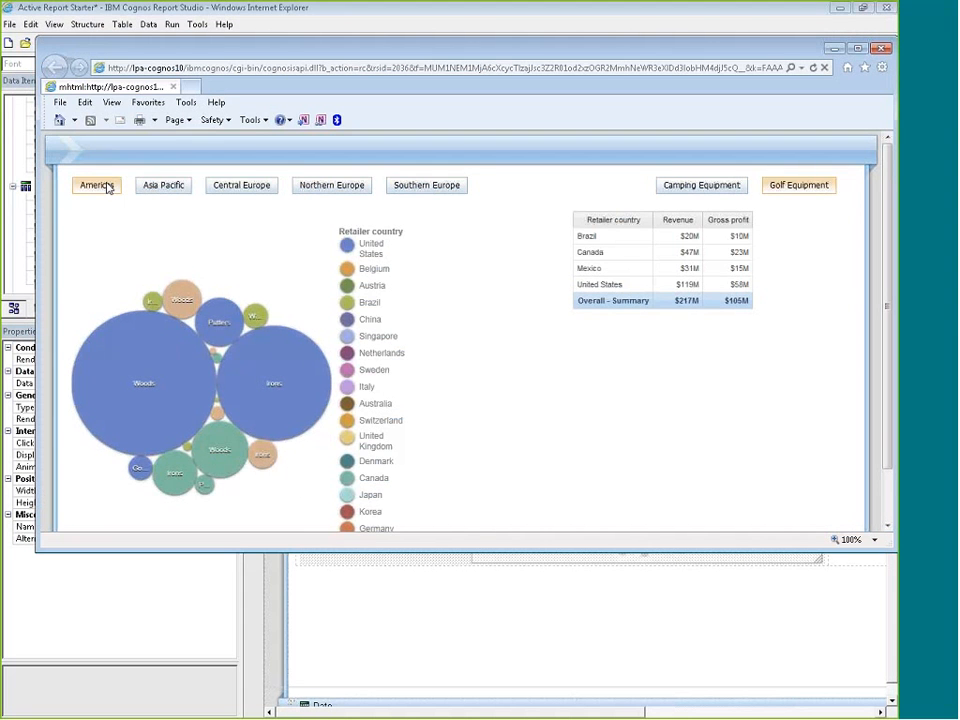
click(881, 48)
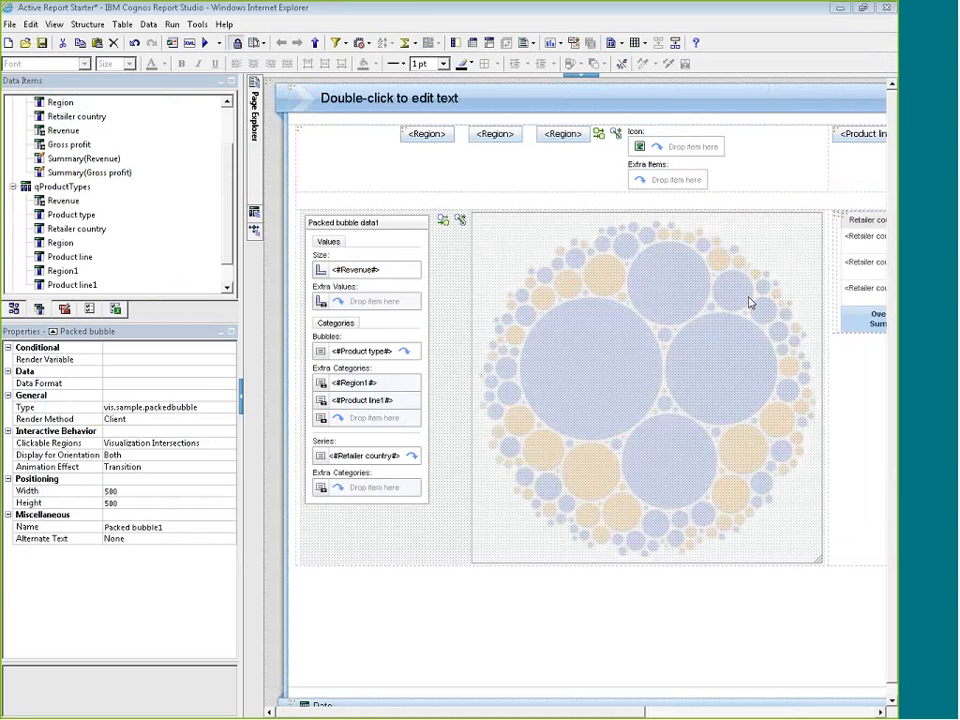
- Close the Active Report Starter report without saving and open CWA Starter in Report Studio
click(885, 8)
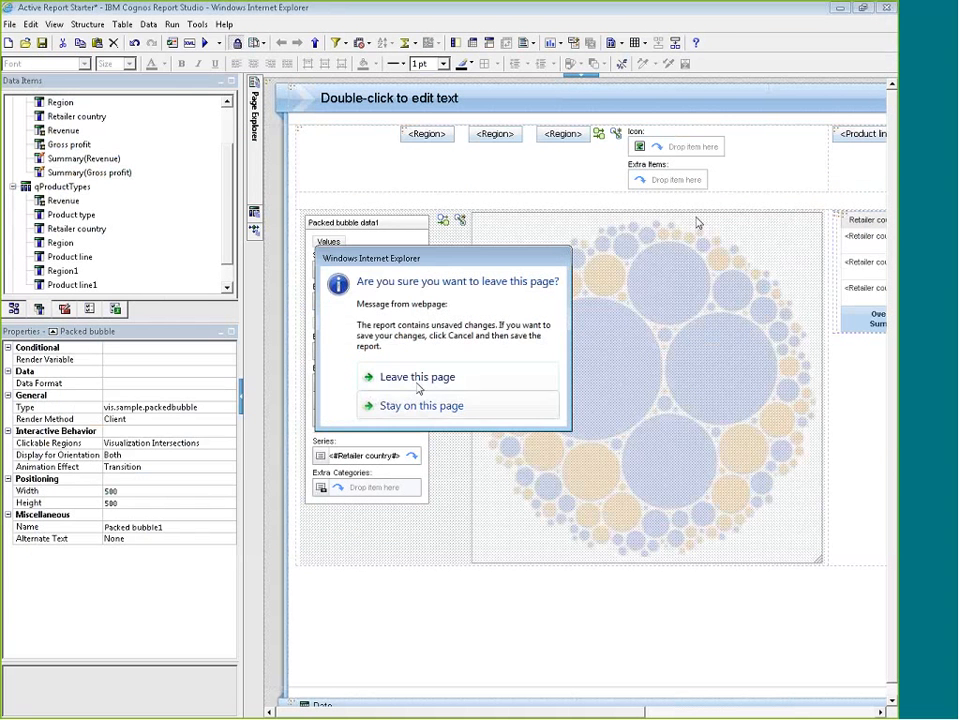
click(415, 378)
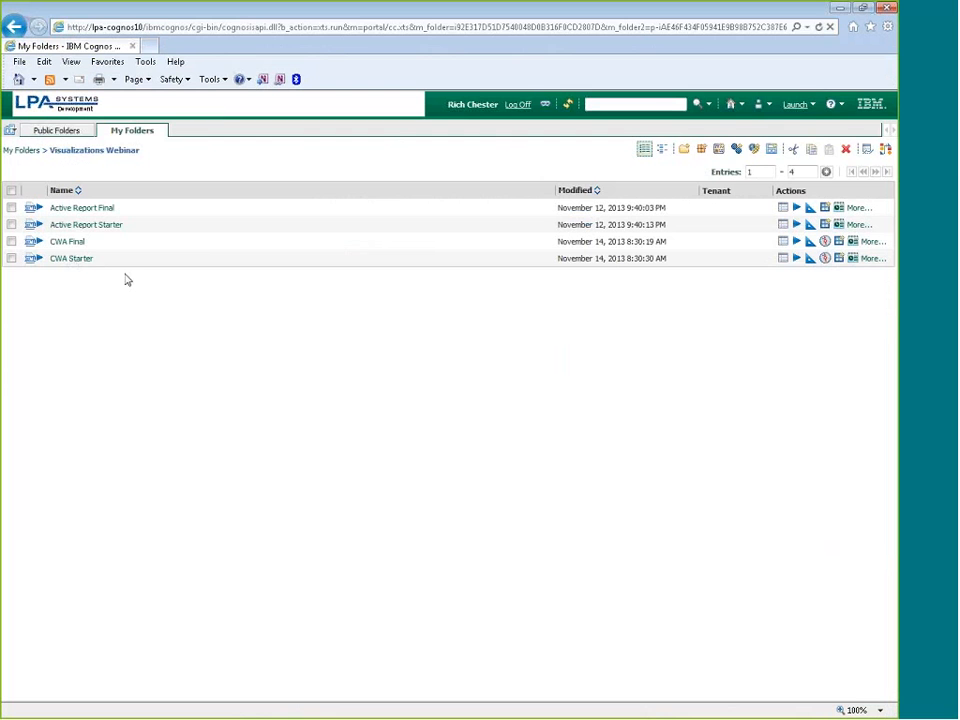
click(810, 258)
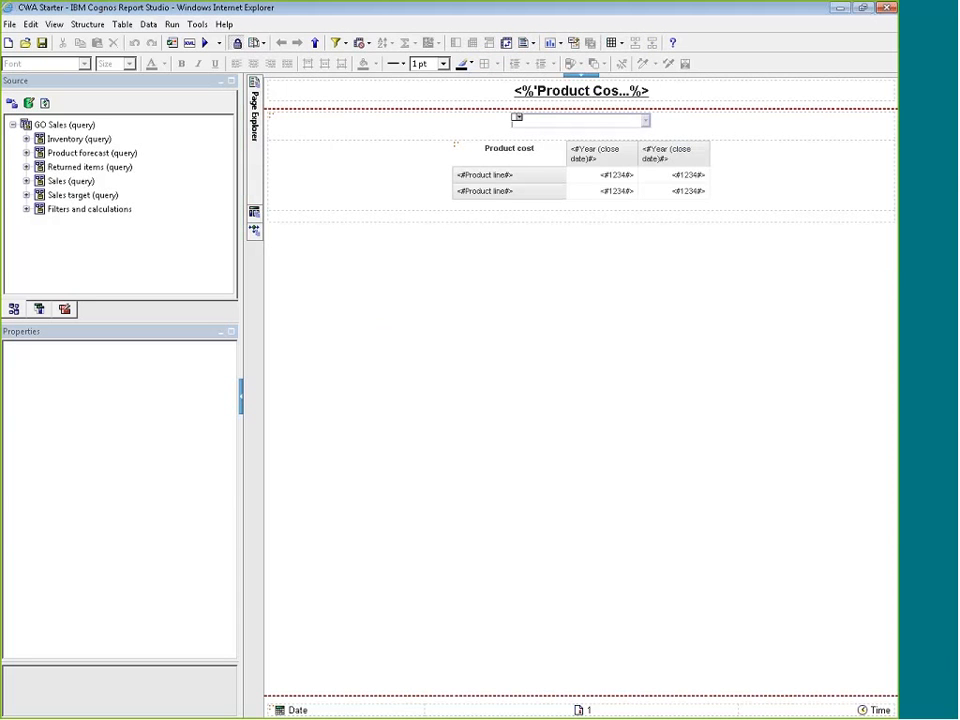
- Run CWA Starter and try the region prompt with Asia Pacific, Northern Europe and All Regions, closing the output when done
click(206, 43)
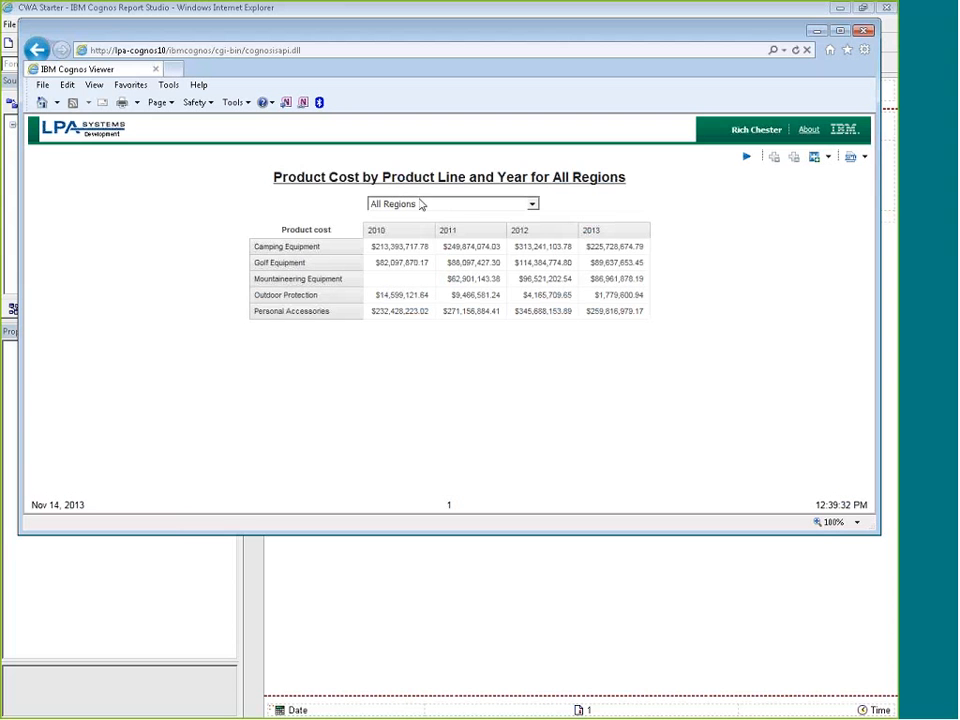
click(459, 206)
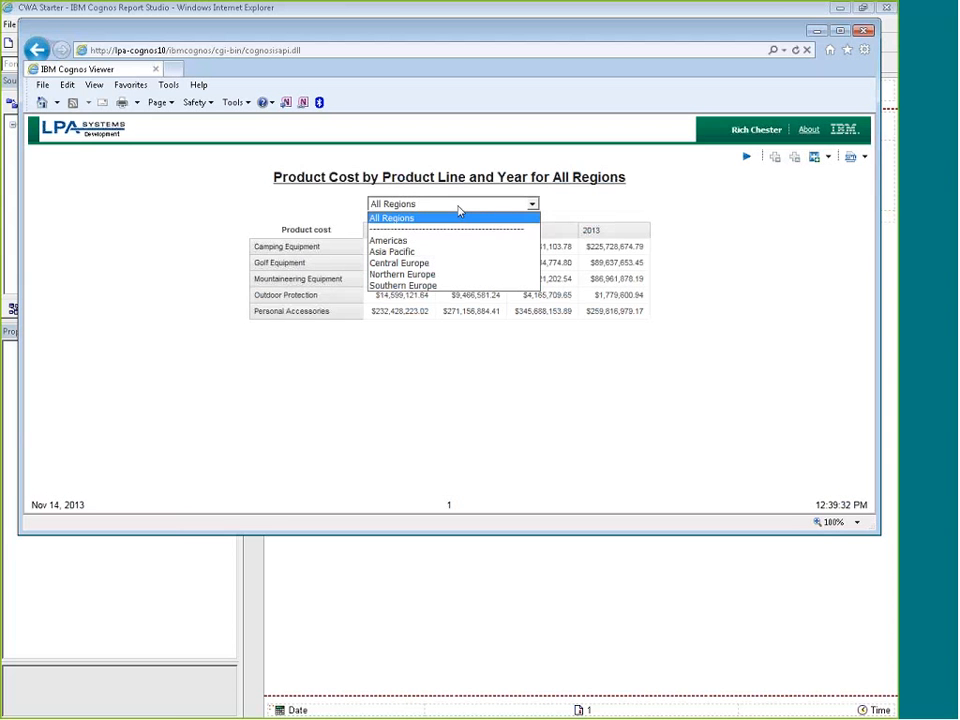
click(416, 250)
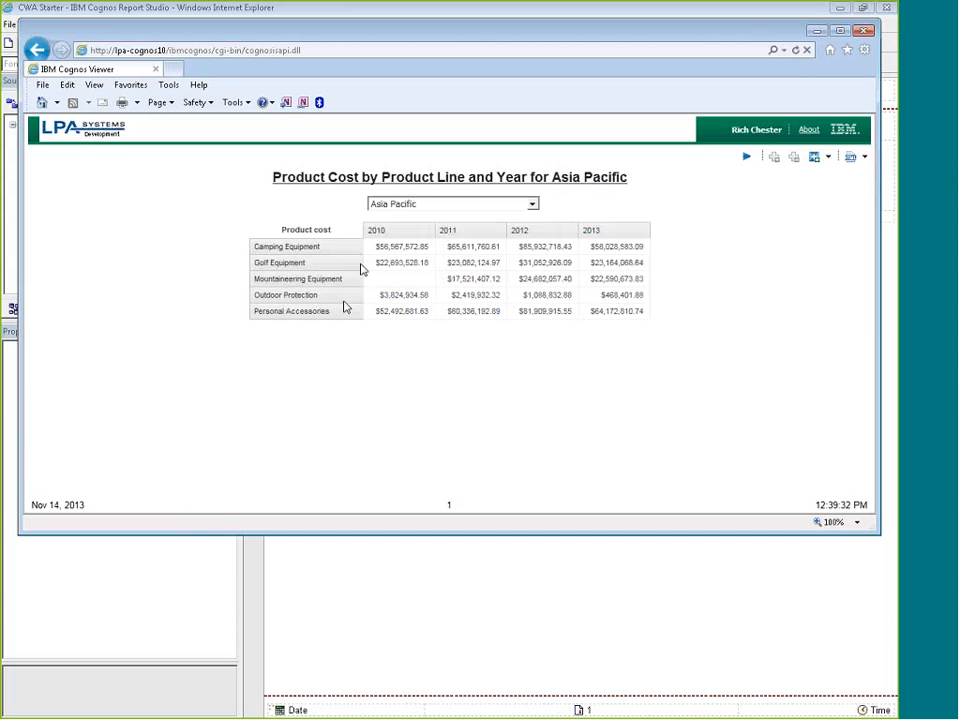
click(479, 205)
click(455, 274)
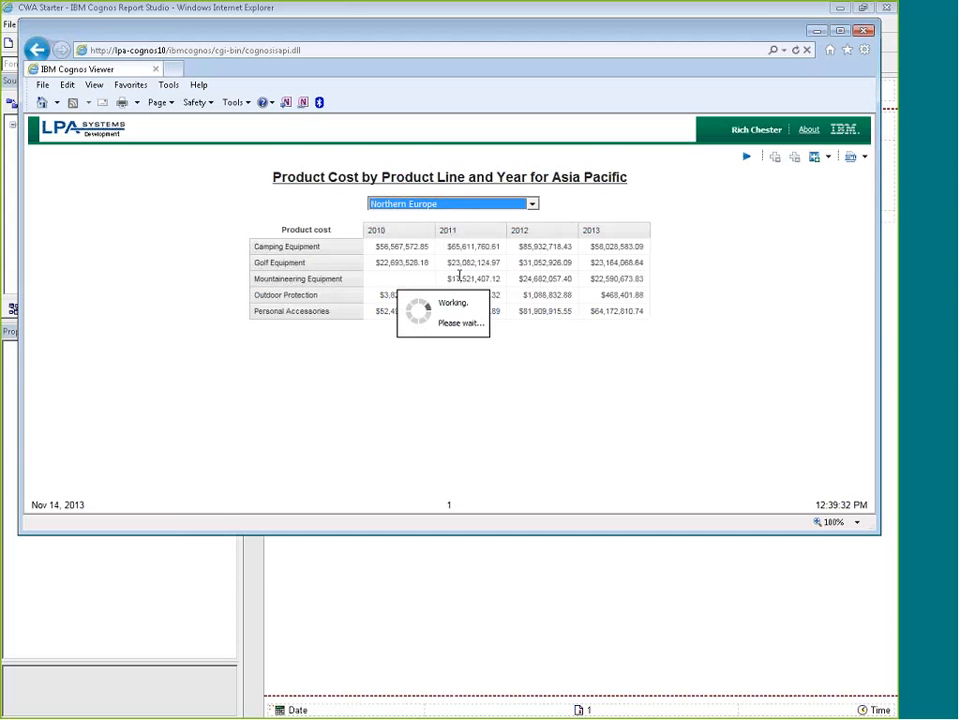
click(420, 204)
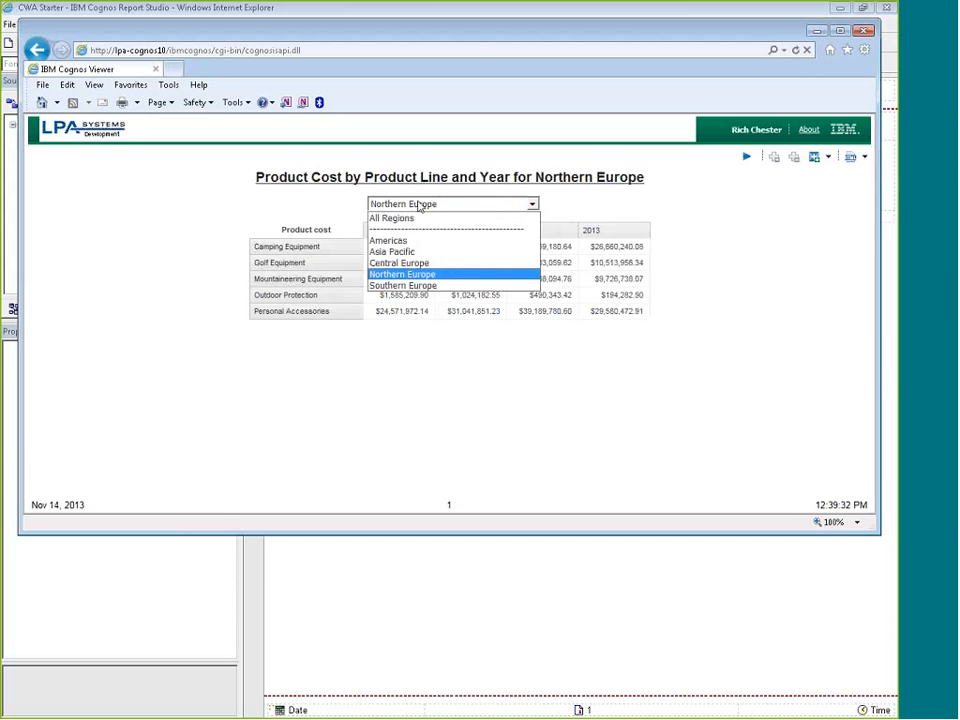
click(392, 216)
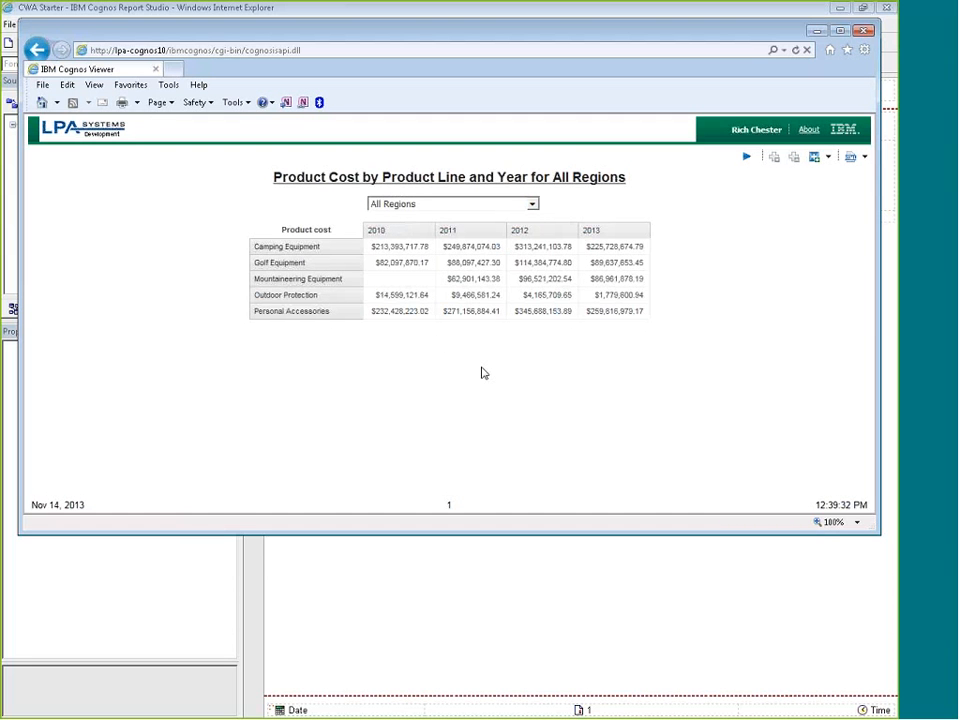
click(866, 31)
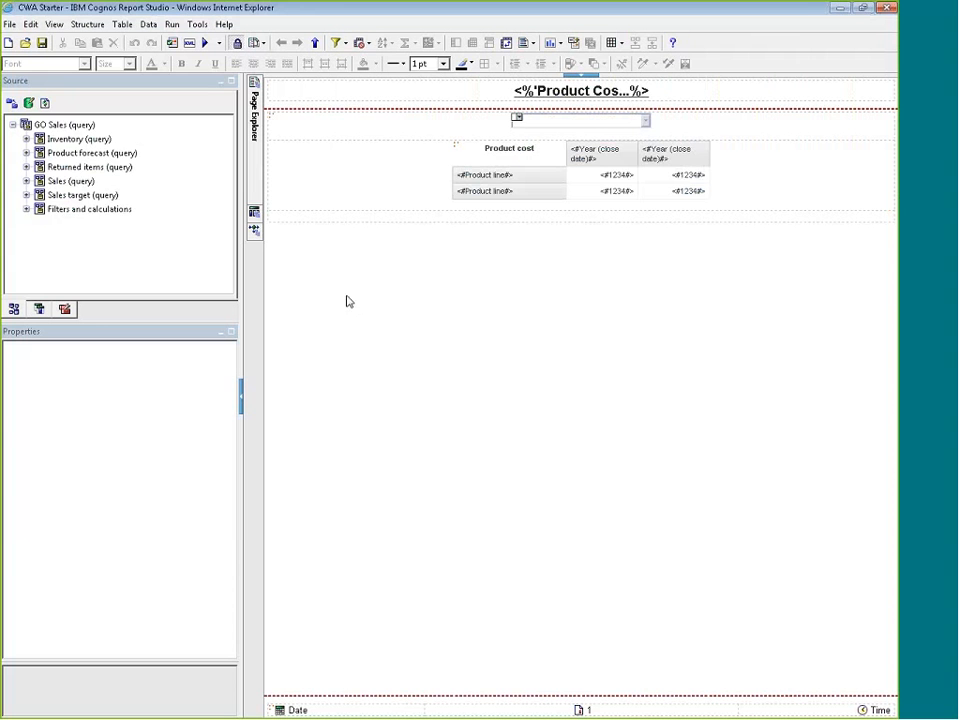
- Close Report Studio and open CWA Starter in Cognos Workspace Advanced in a maximized window
click(64, 310)
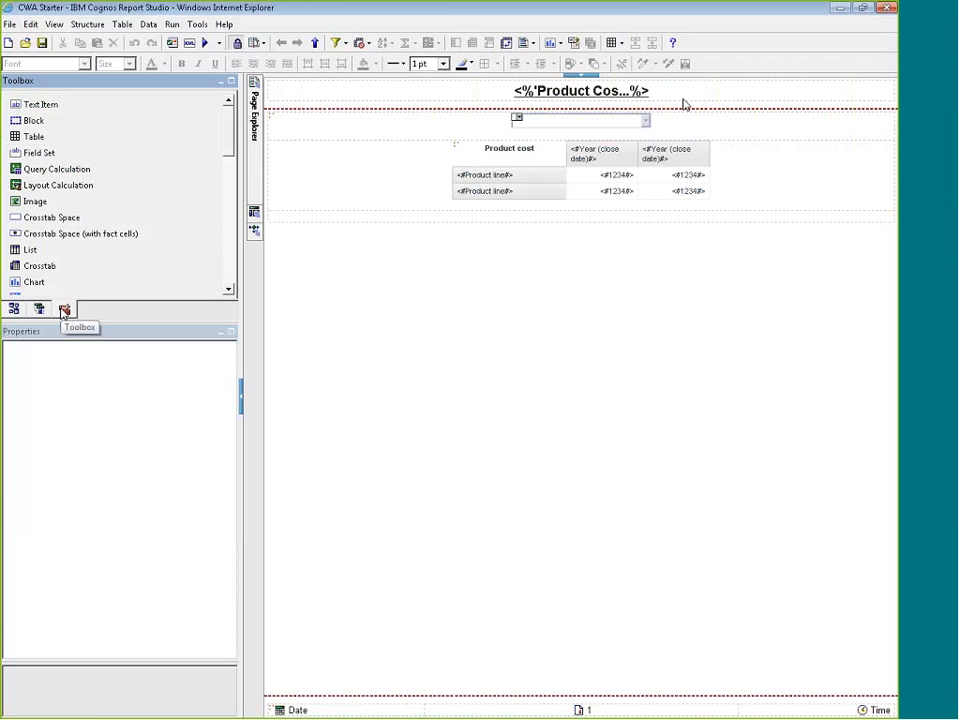
click(885, 9)
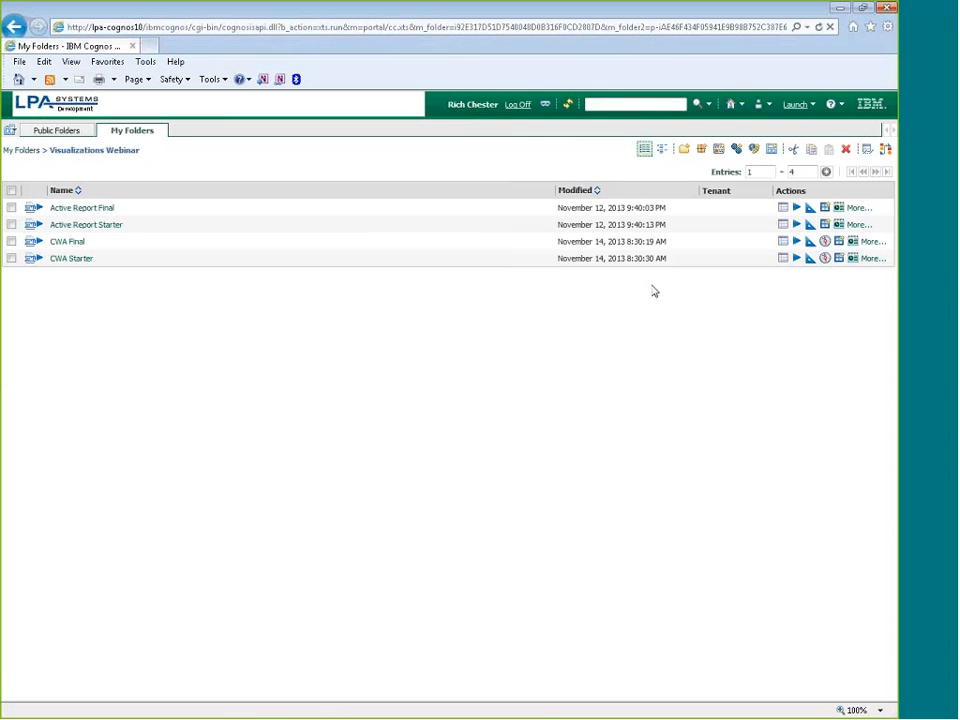
click(827, 258)
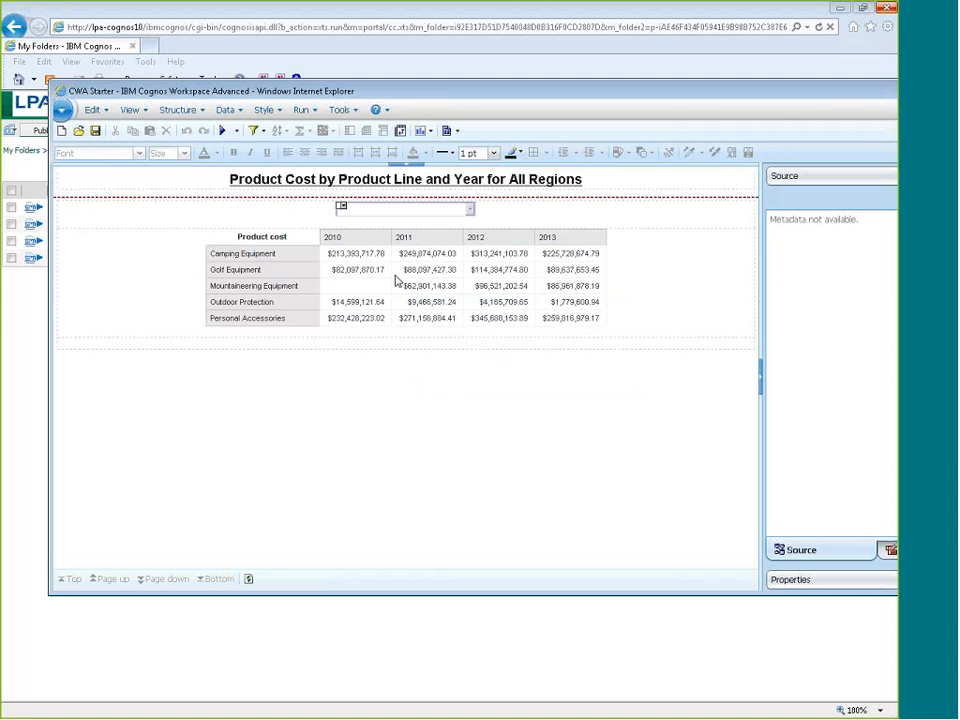
click(405, 213)
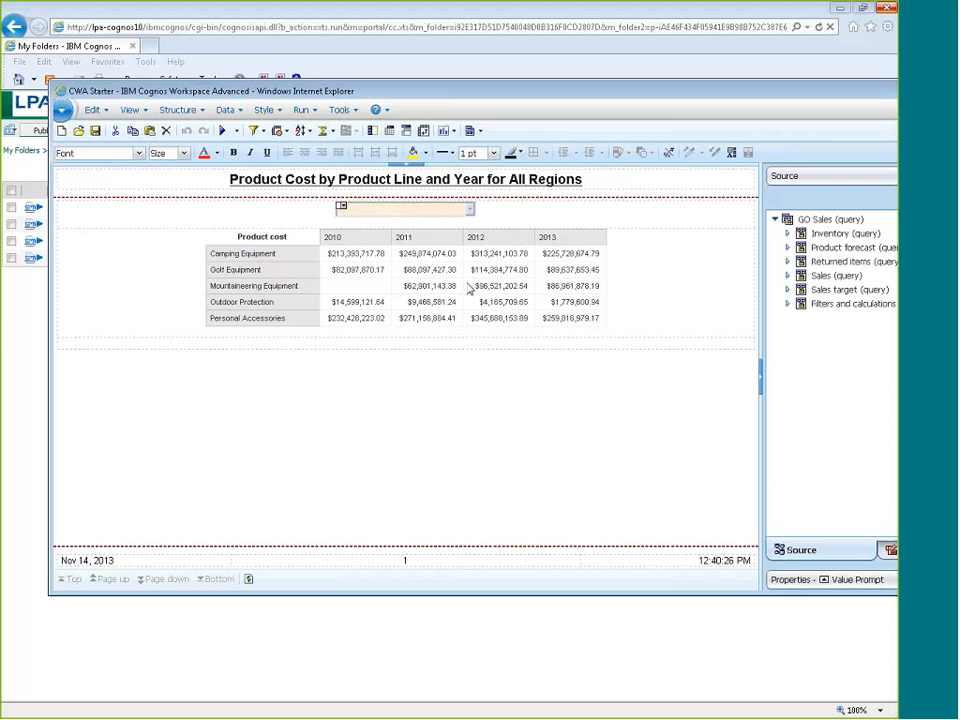
double_click(757, 93)
- Insert a Treemap by category visualization in the empty row below the product cost crosstab
click(831, 677)
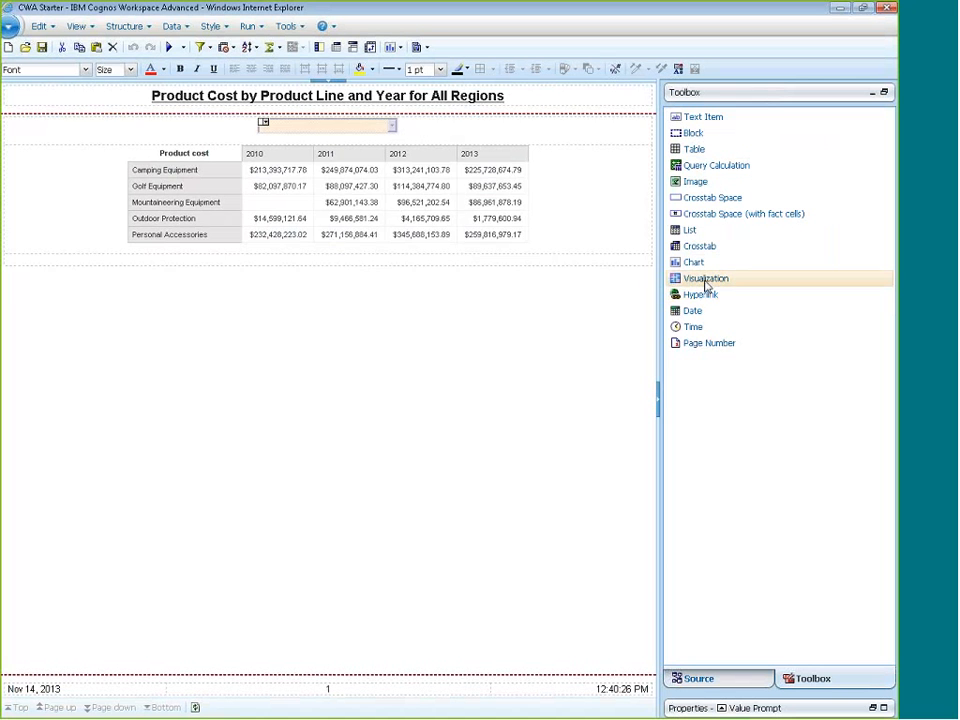
drag(705, 282, 576, 271)
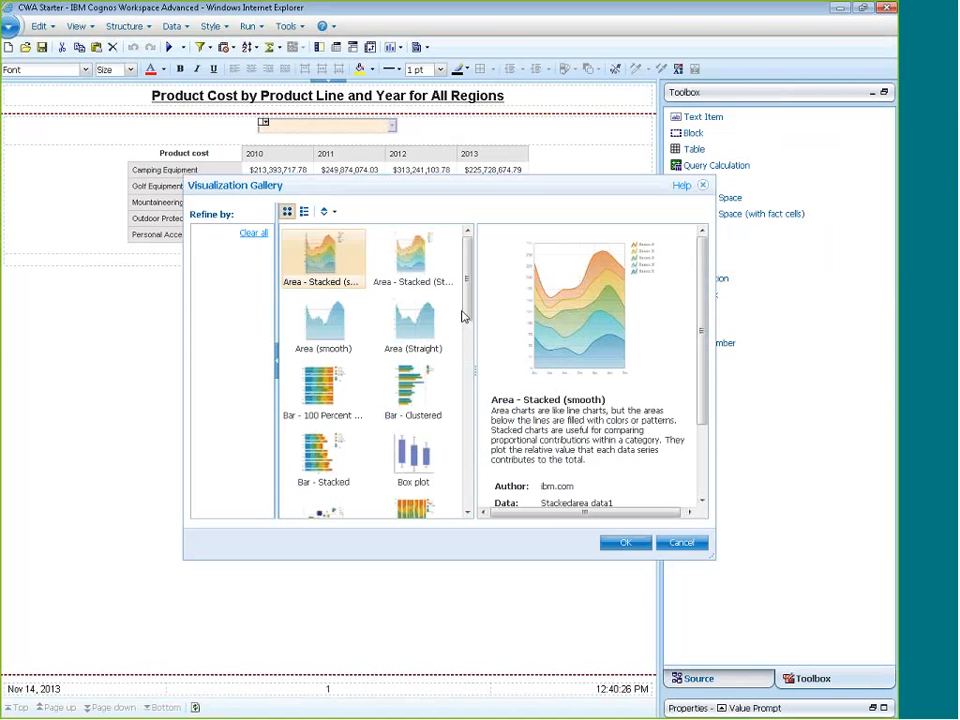
drag(469, 301, 476, 445)
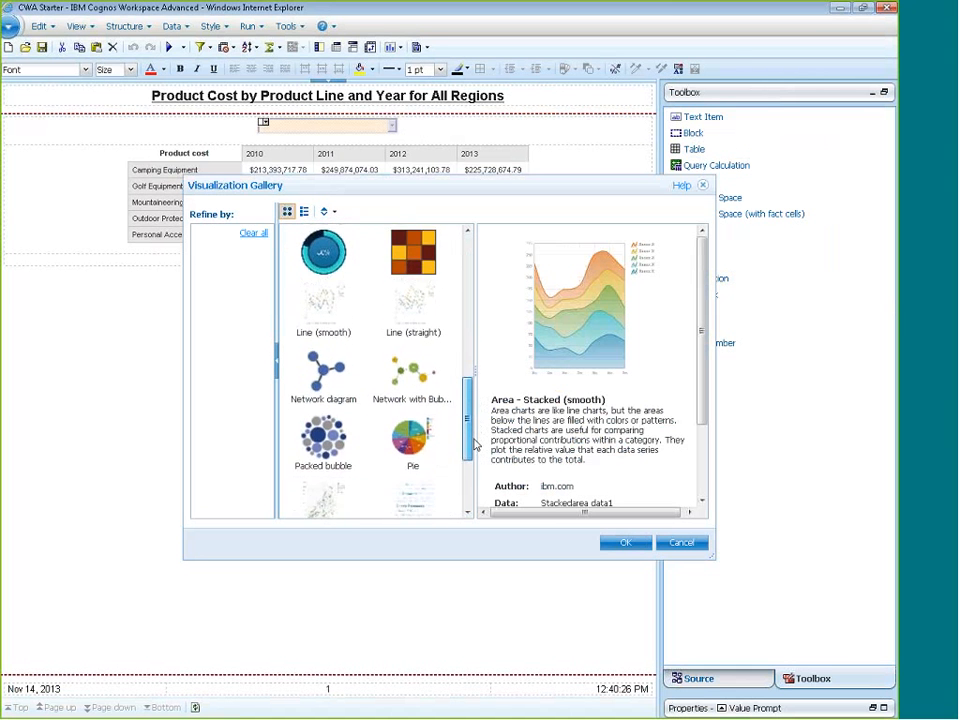
scroll(470, 422, down, 2)
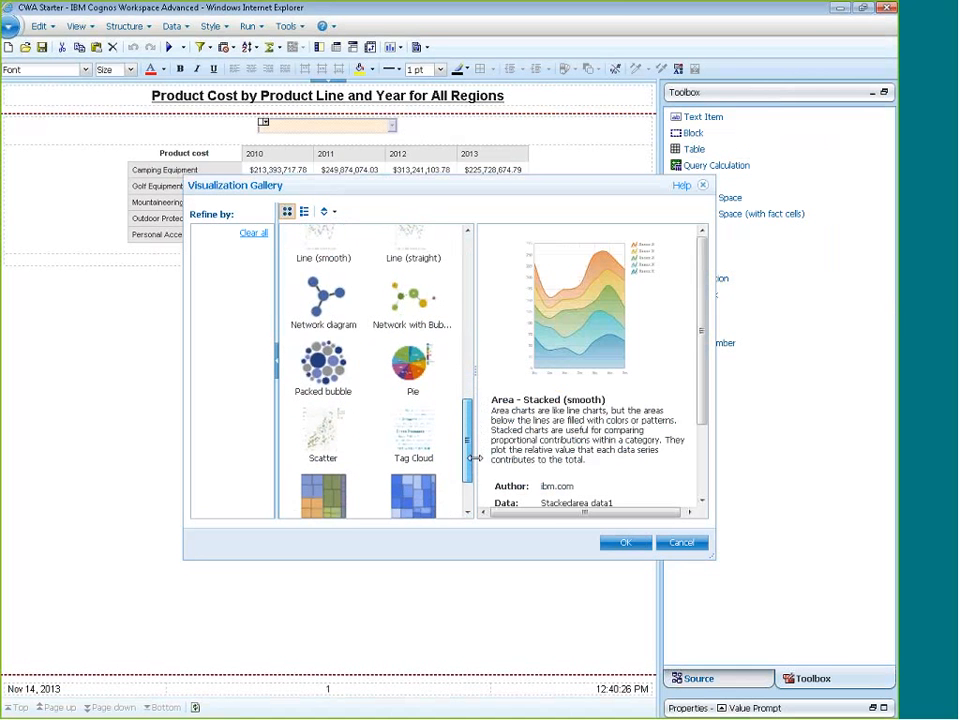
click(343, 490)
click(613, 542)
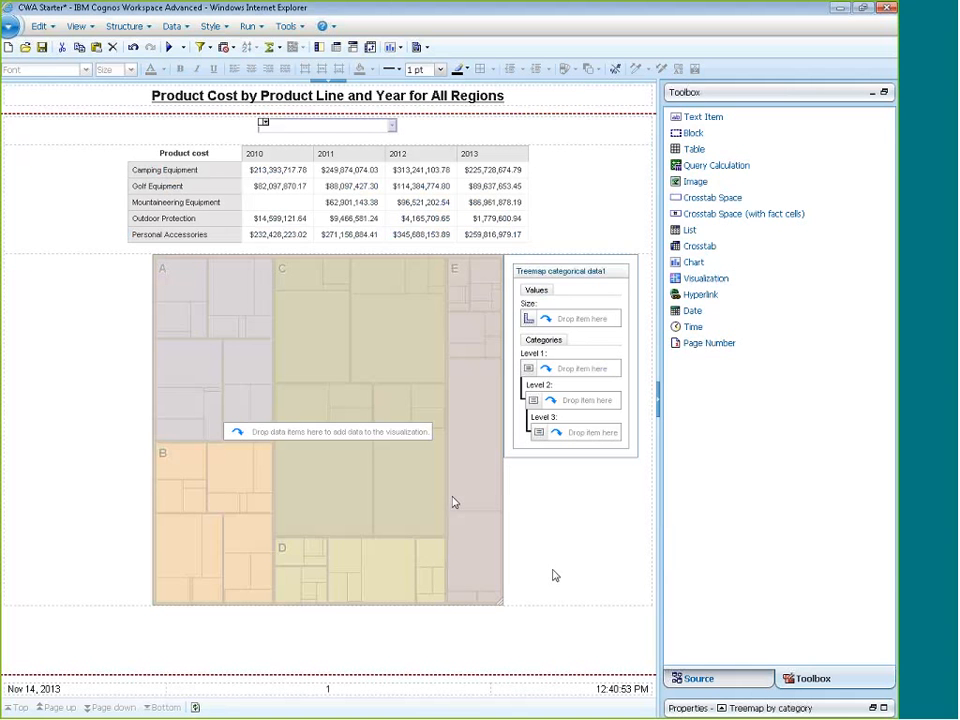
- Assign Product cost from Sales under Sales (query) to the treemap's Size
click(698, 678)
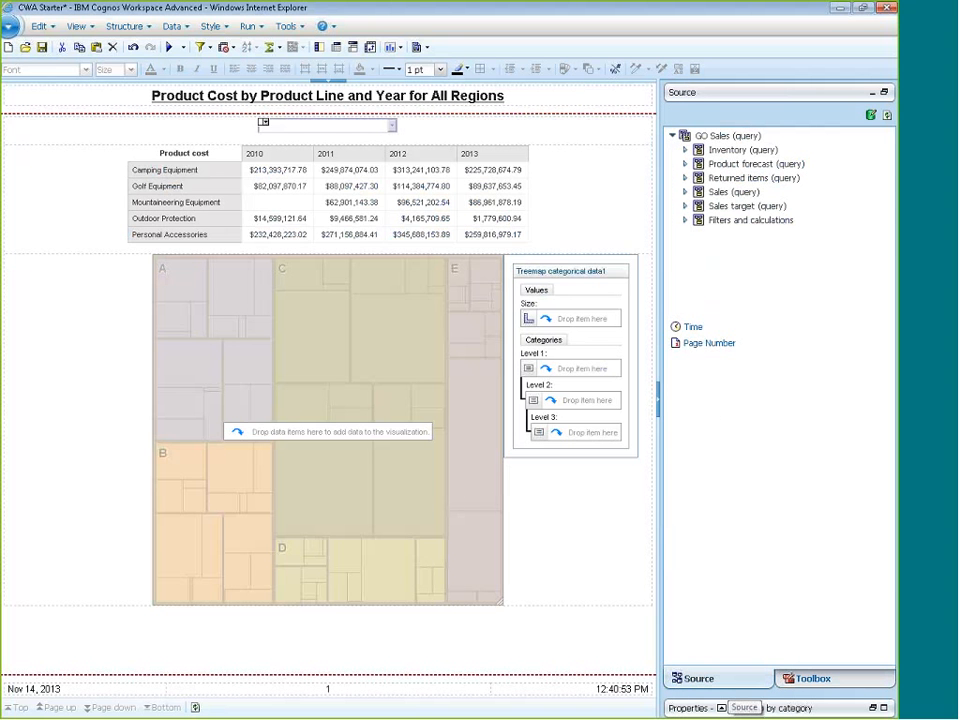
click(685, 192)
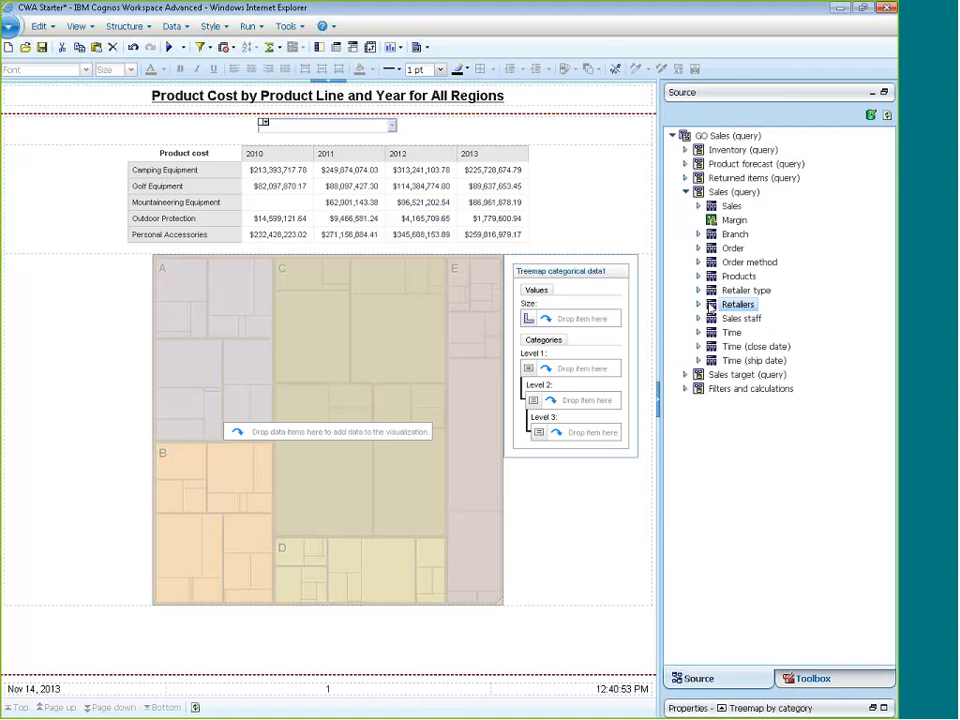
click(698, 206)
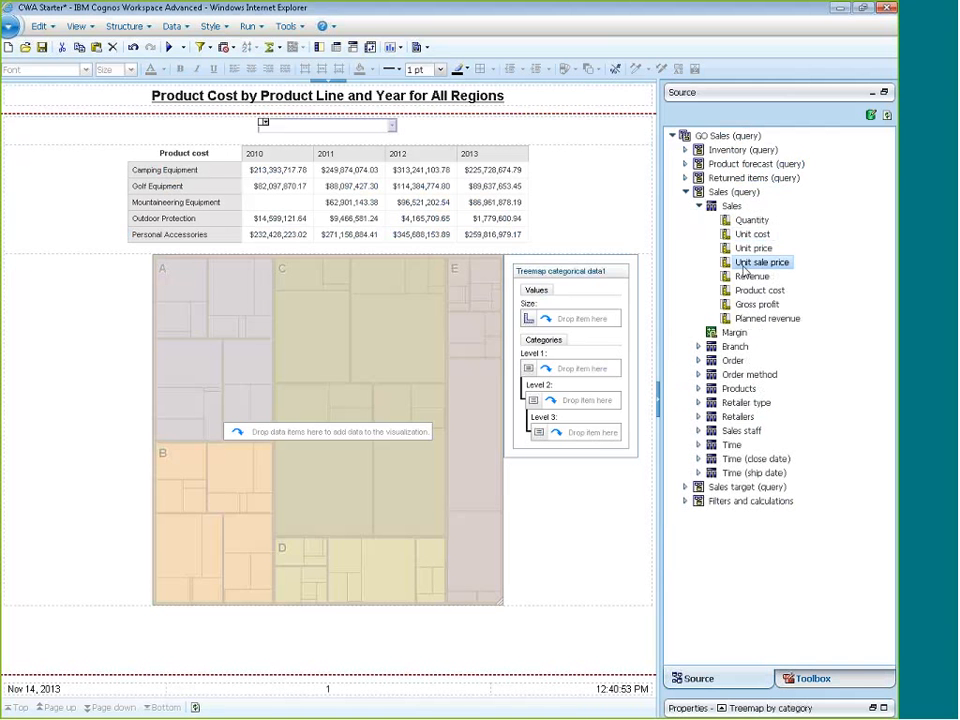
drag(760, 290, 588, 323)
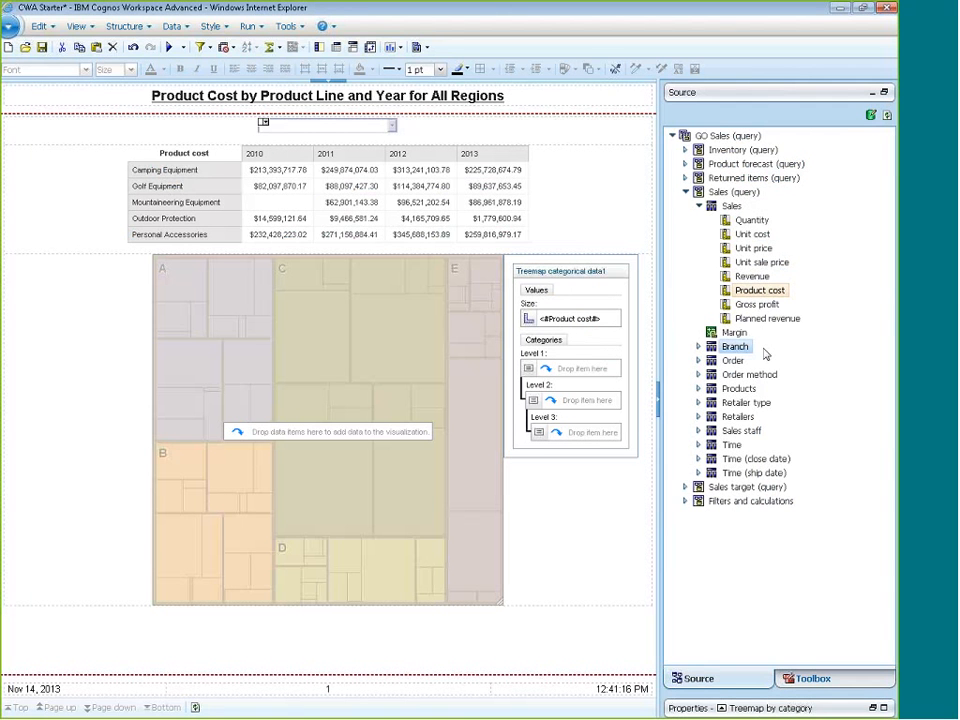
- Assign Product line from Products to the treemap's Level 1 and Year (close date) from Time (close date) to Level 2
click(698, 388)
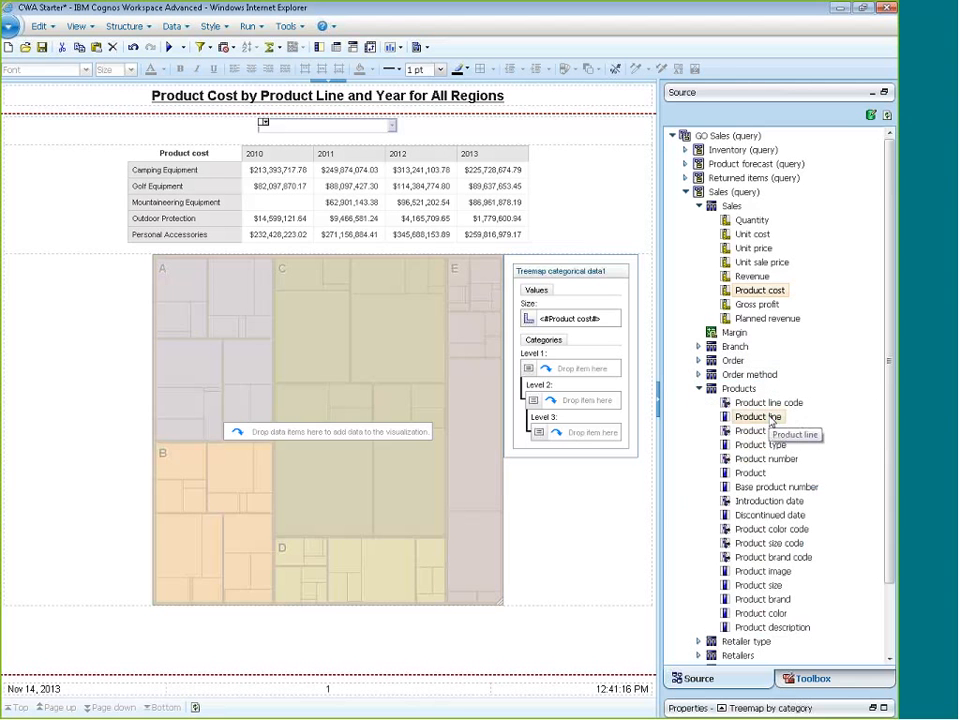
drag(770, 420, 567, 372)
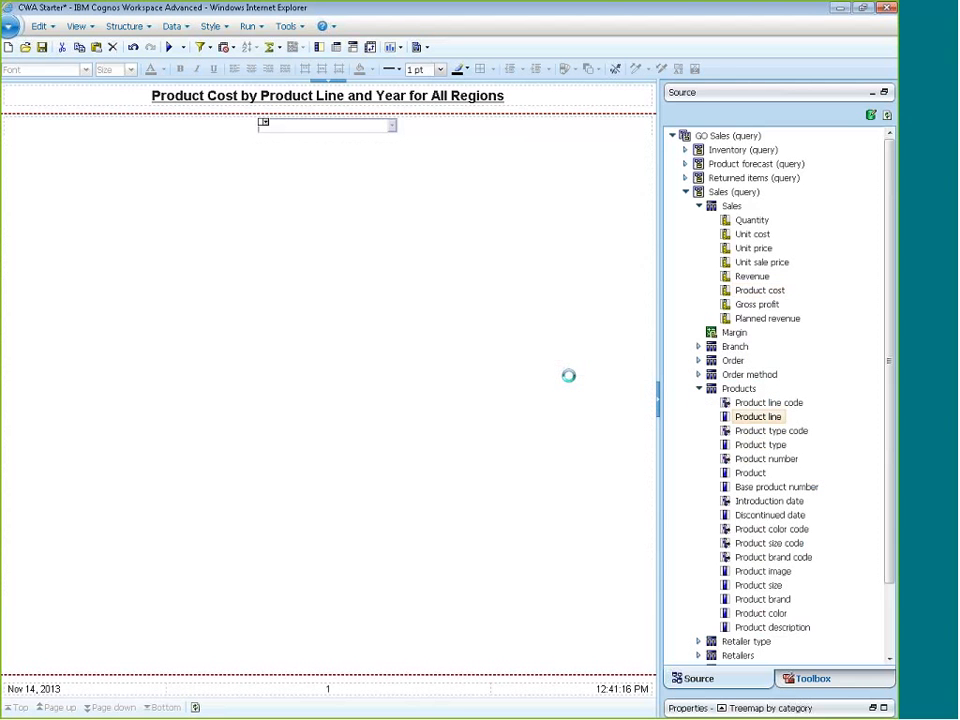
click(699, 388)
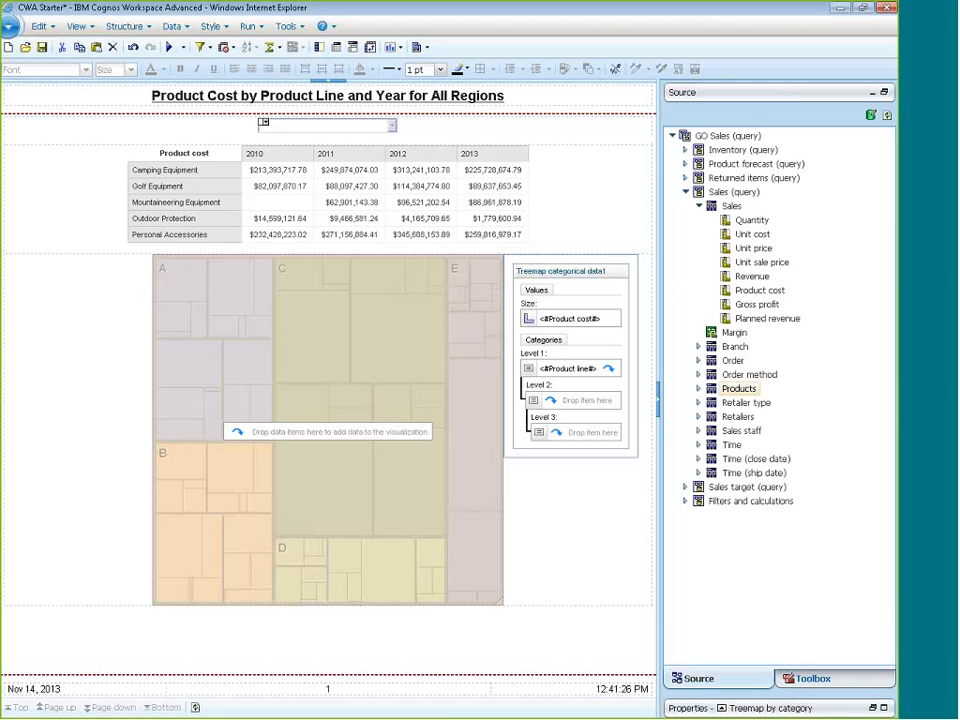
click(698, 458)
click(766, 436)
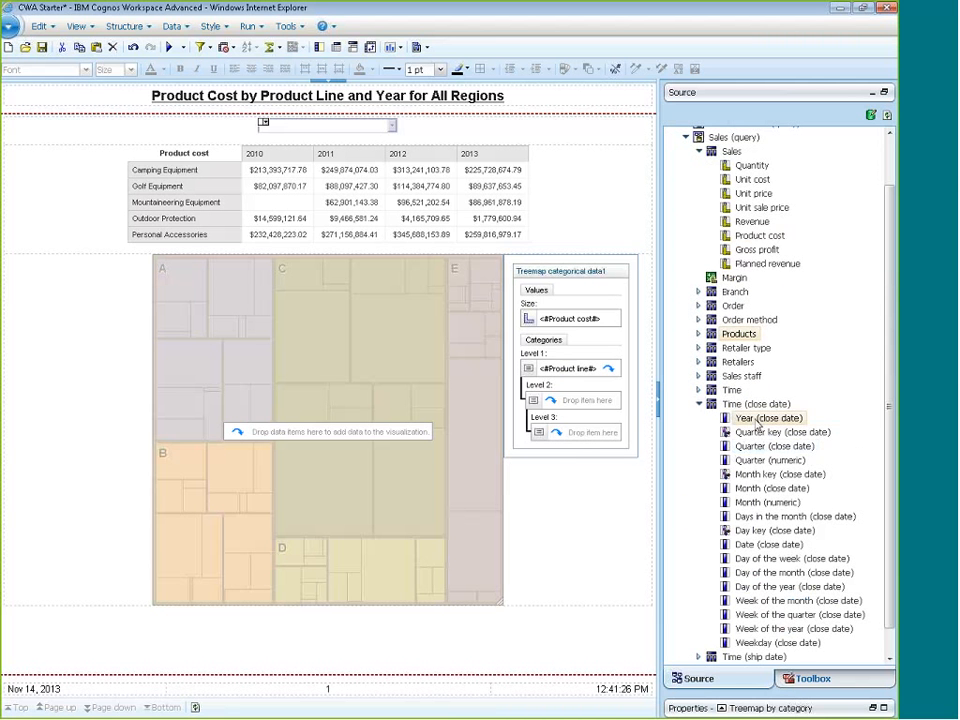
drag(757, 425, 600, 400)
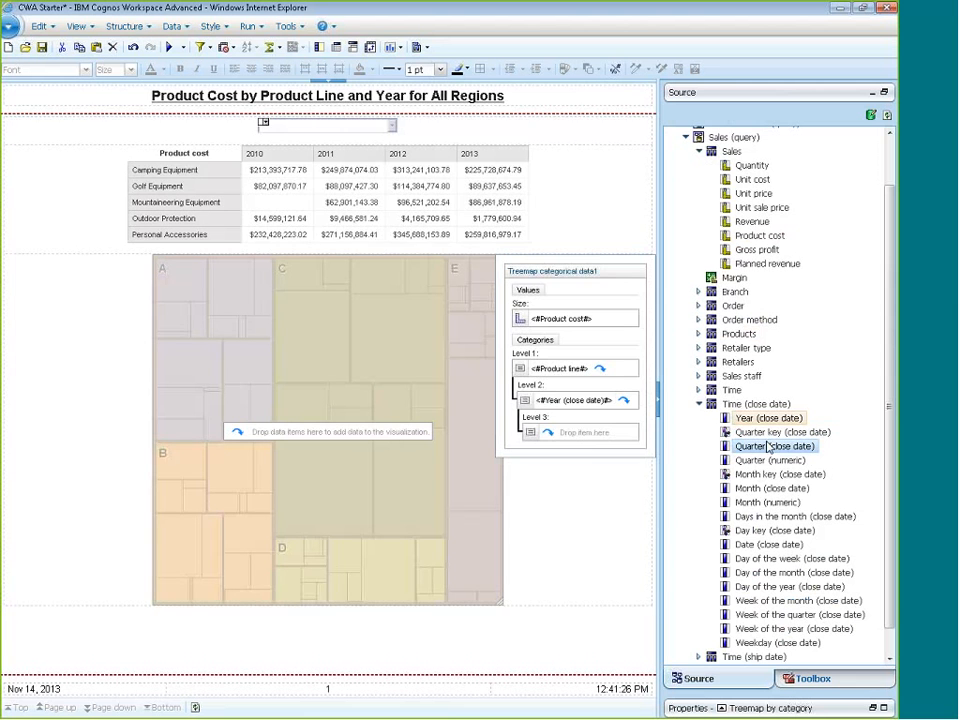
click(699, 404)
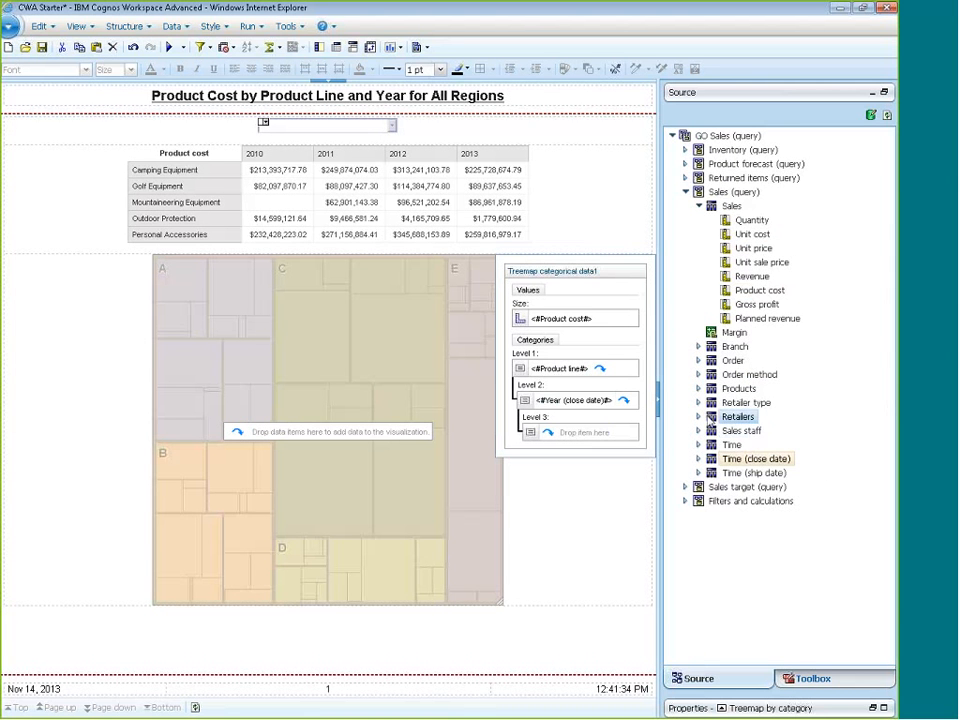
- Assign Region from Retailers to the treemap's Level 3 category
click(699, 416)
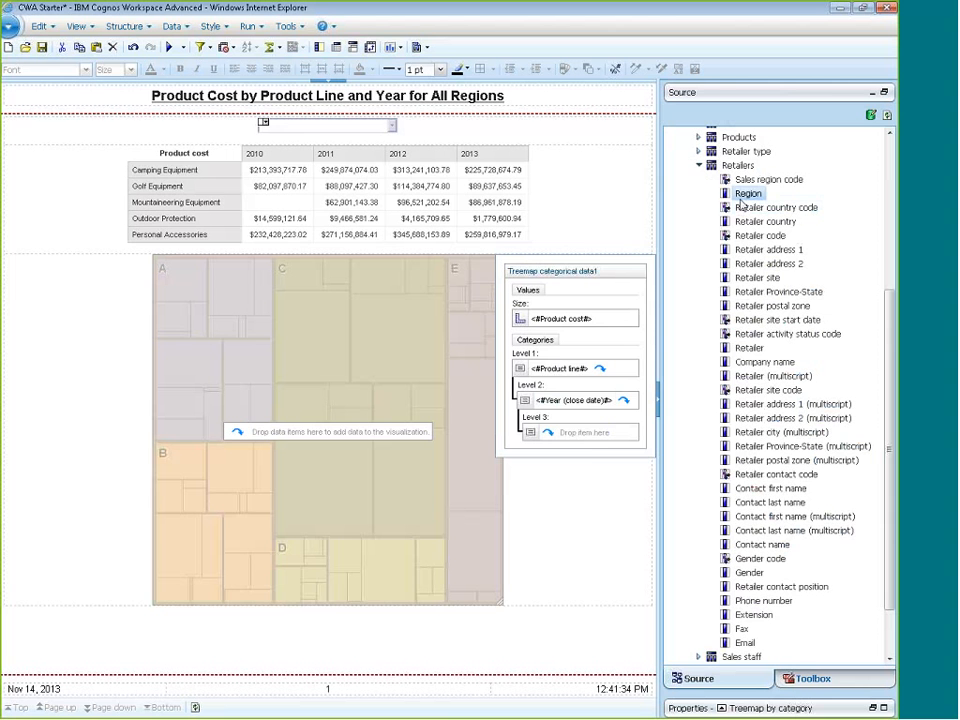
drag(742, 200, 601, 430)
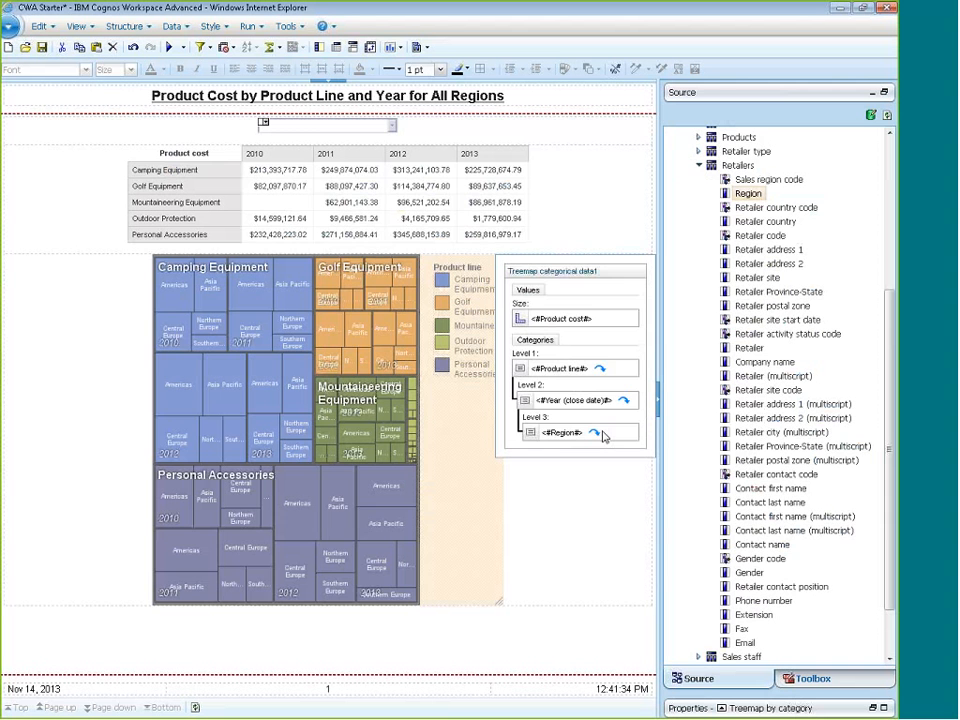
click(631, 615)
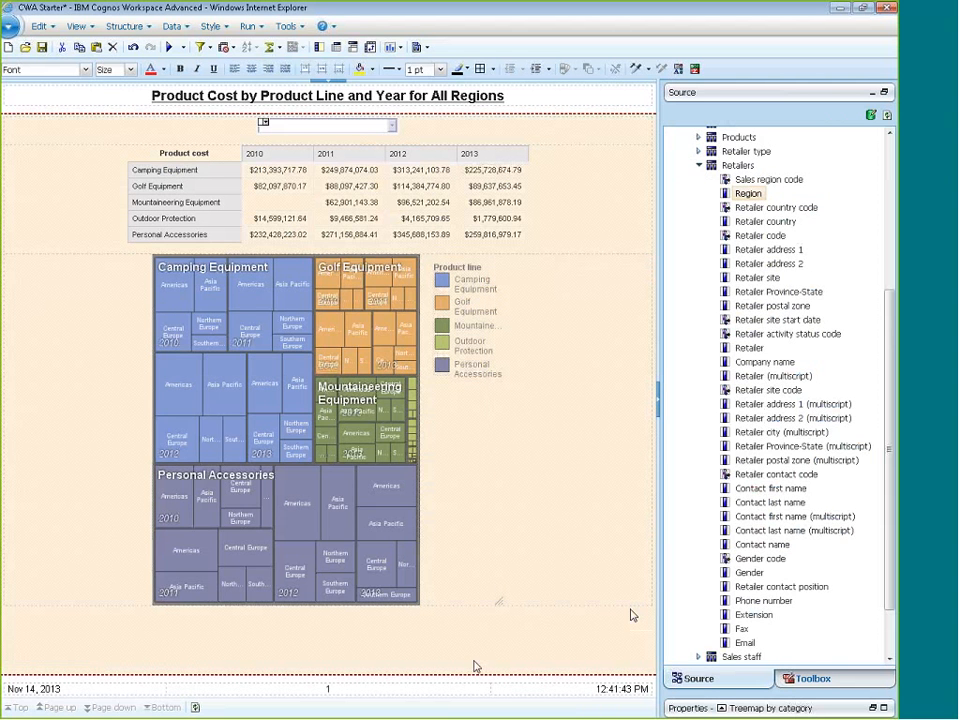
mouse_move(375, 566)
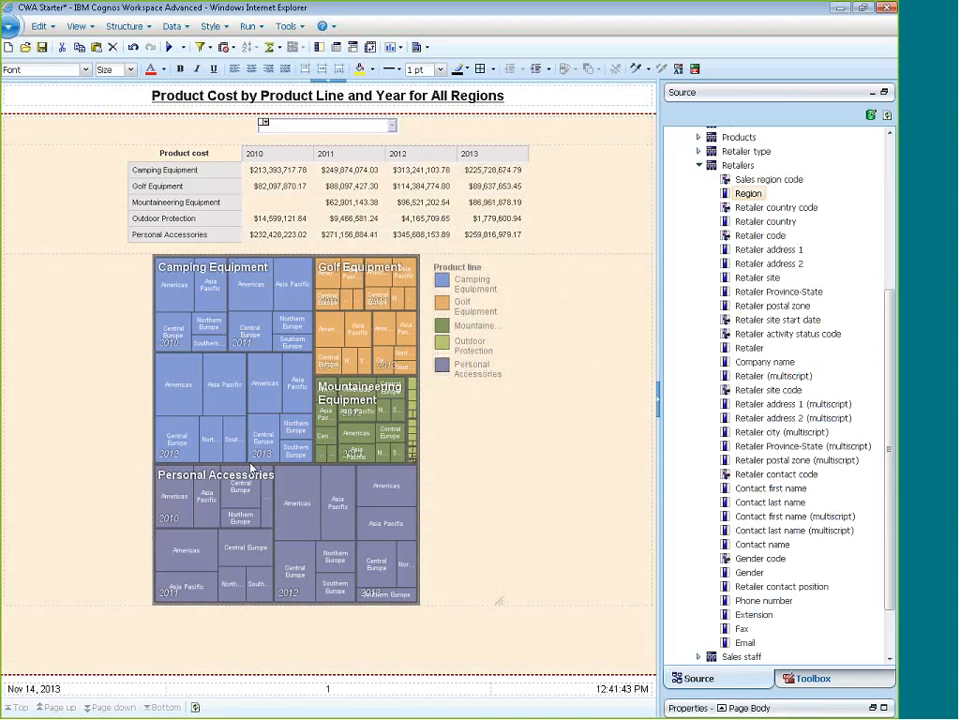
mouse_move(228, 476)
mouse_move(304, 531)
- Set the treemap visualization's width to 1000
click(409, 554)
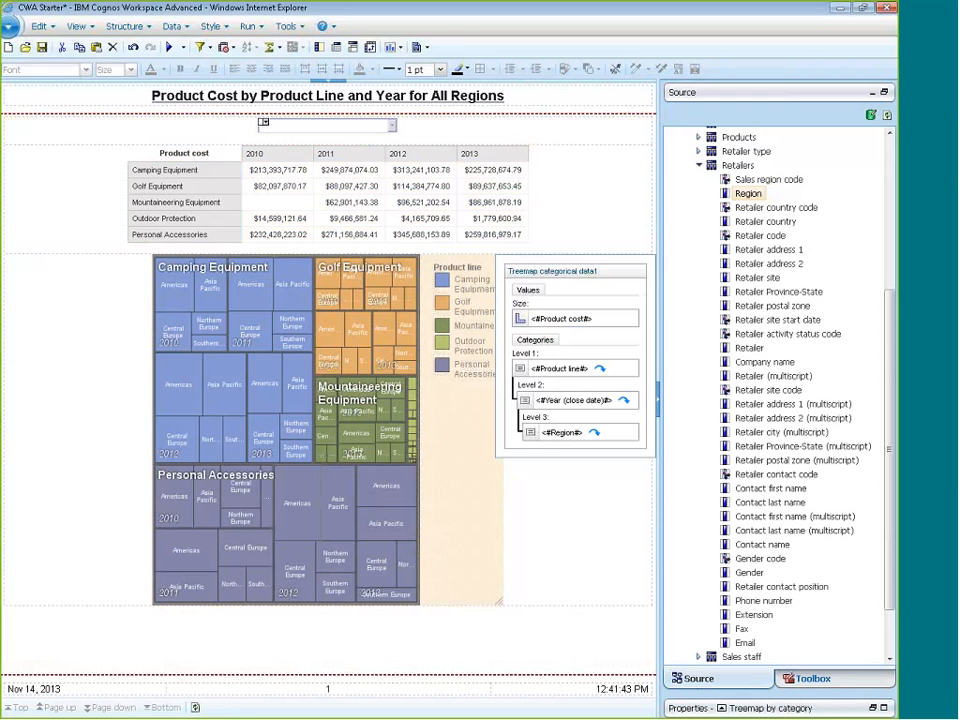
click(873, 708)
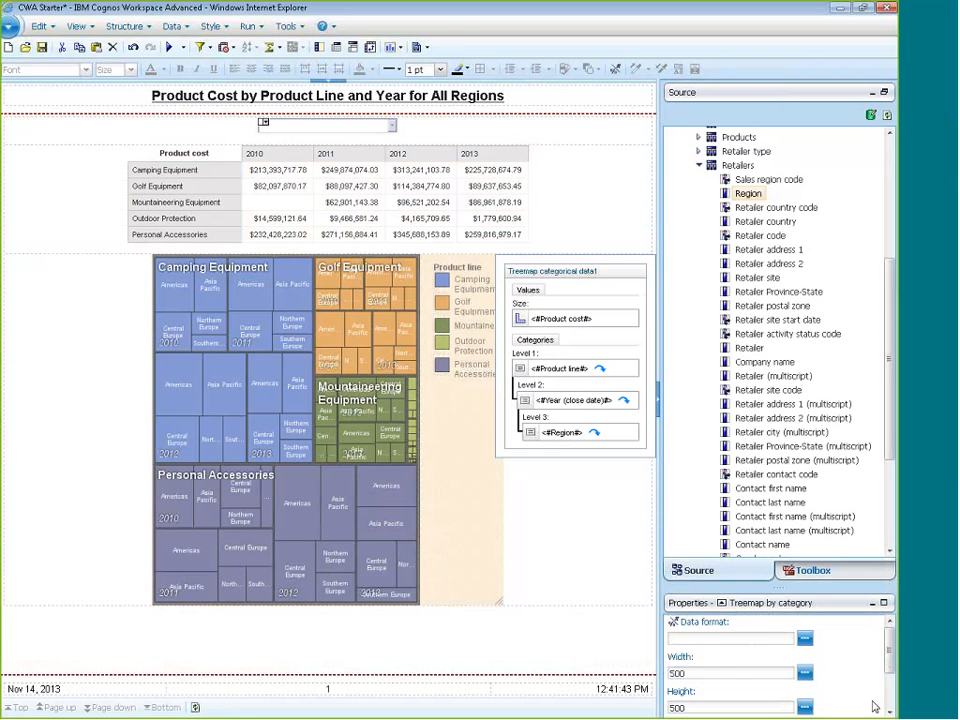
click(687, 675)
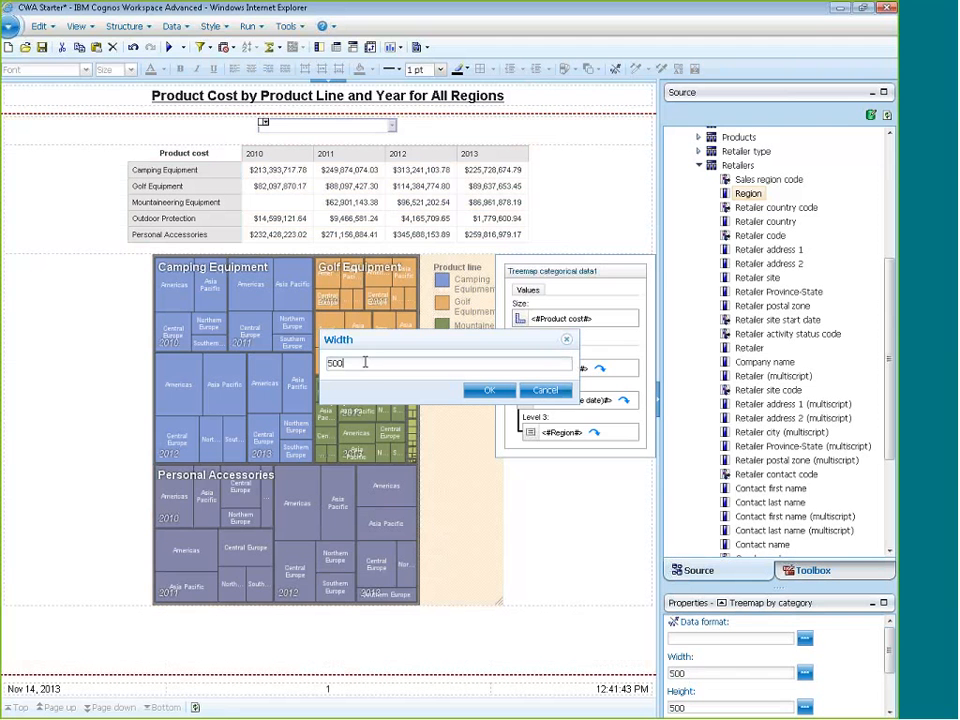
drag(368, 363, 268, 368)
text(1000)
click(490, 391)
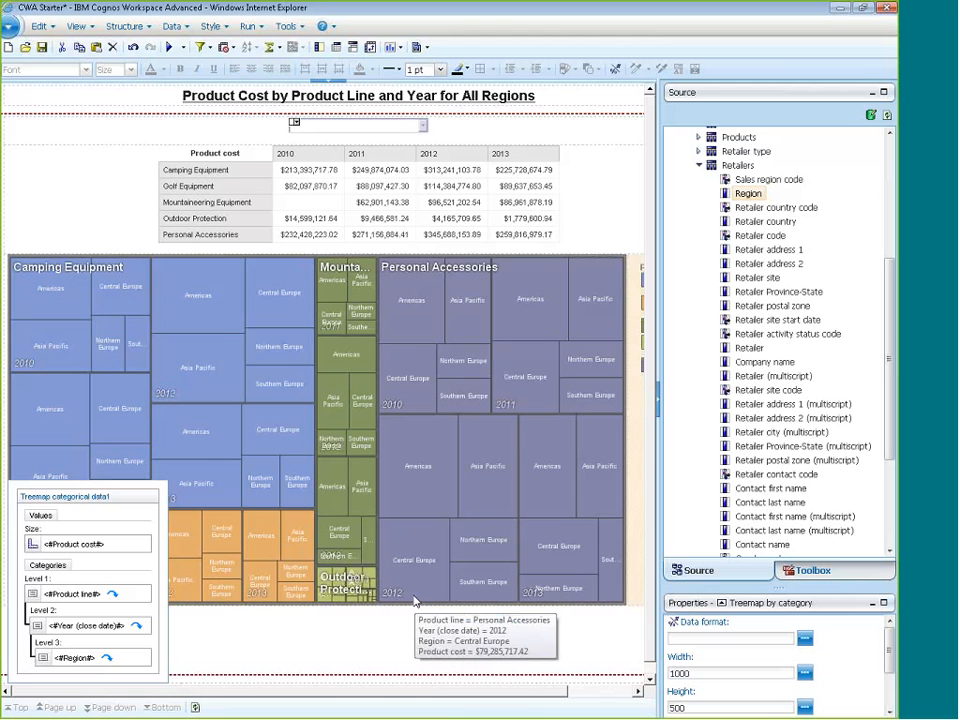
drag(428, 696, 496, 696)
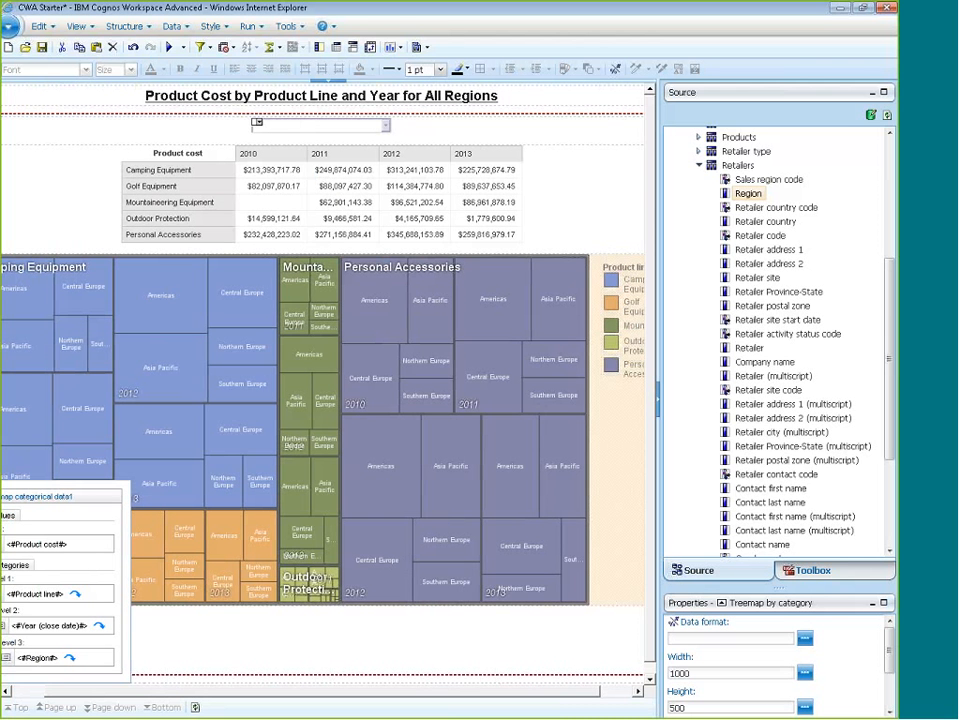
click(205, 47)
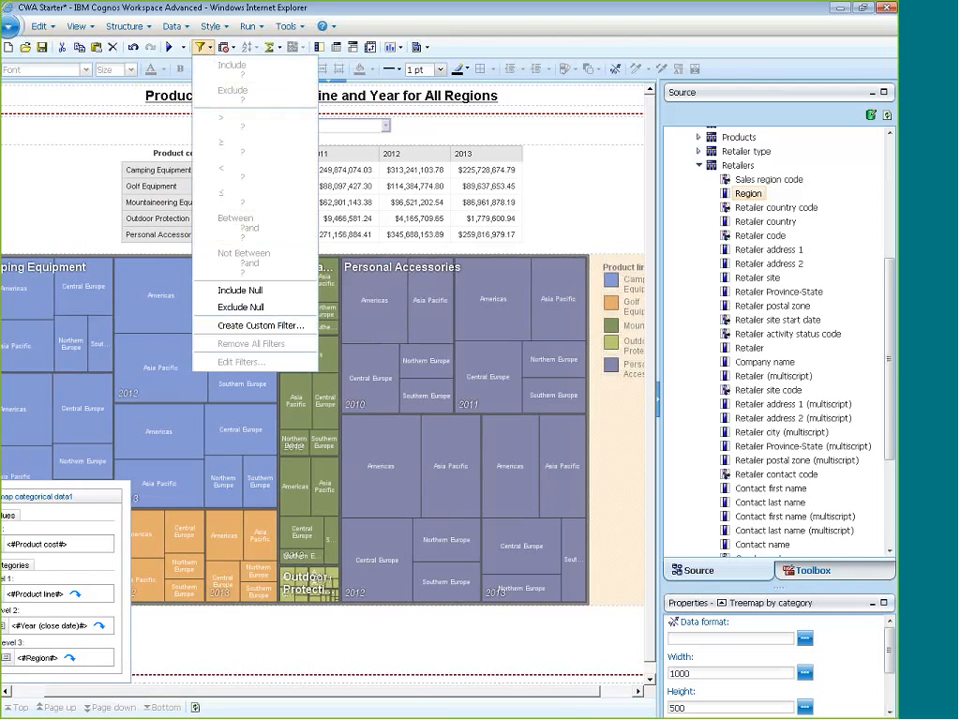
click(255, 326)
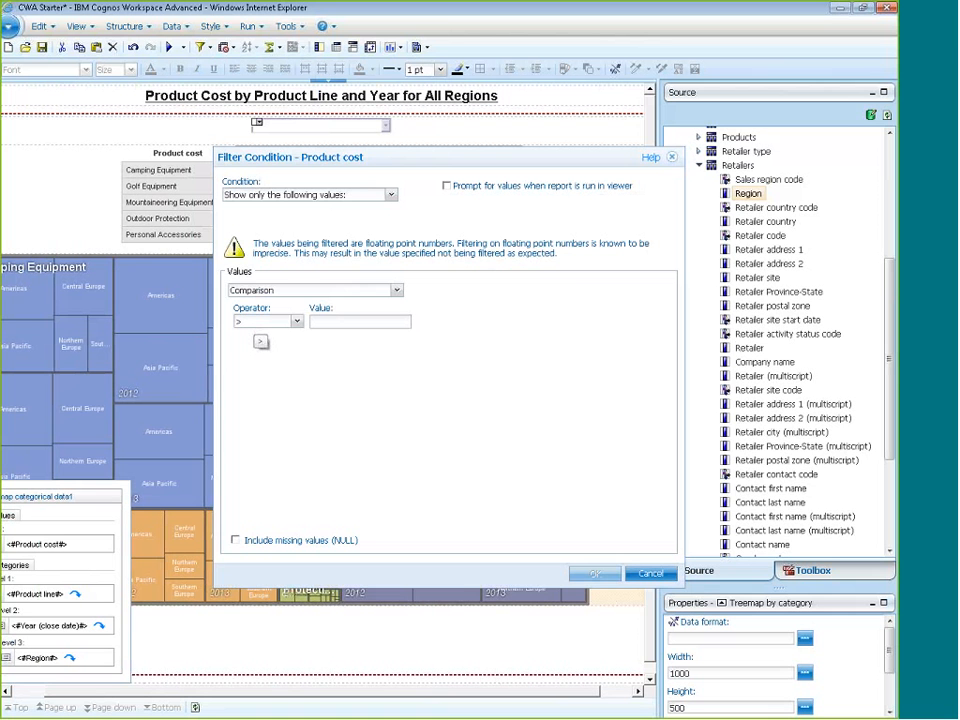
click(673, 159)
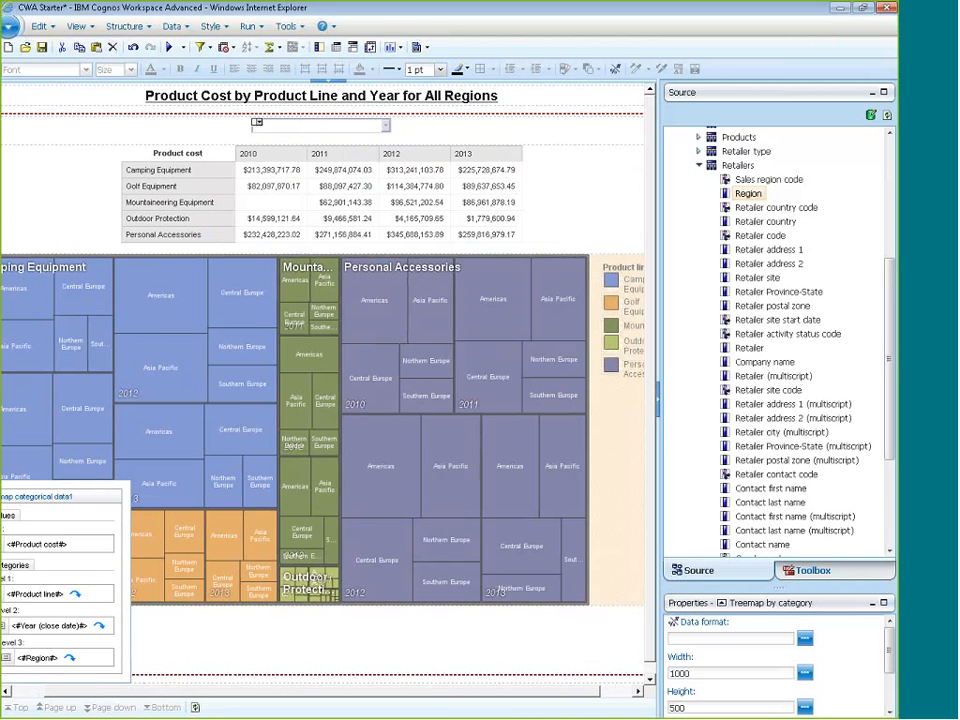
- Create a custom filter on the treemap's Region that prompts for values at run time, with the parameter name pRegion
drag(122, 692, 30, 694)
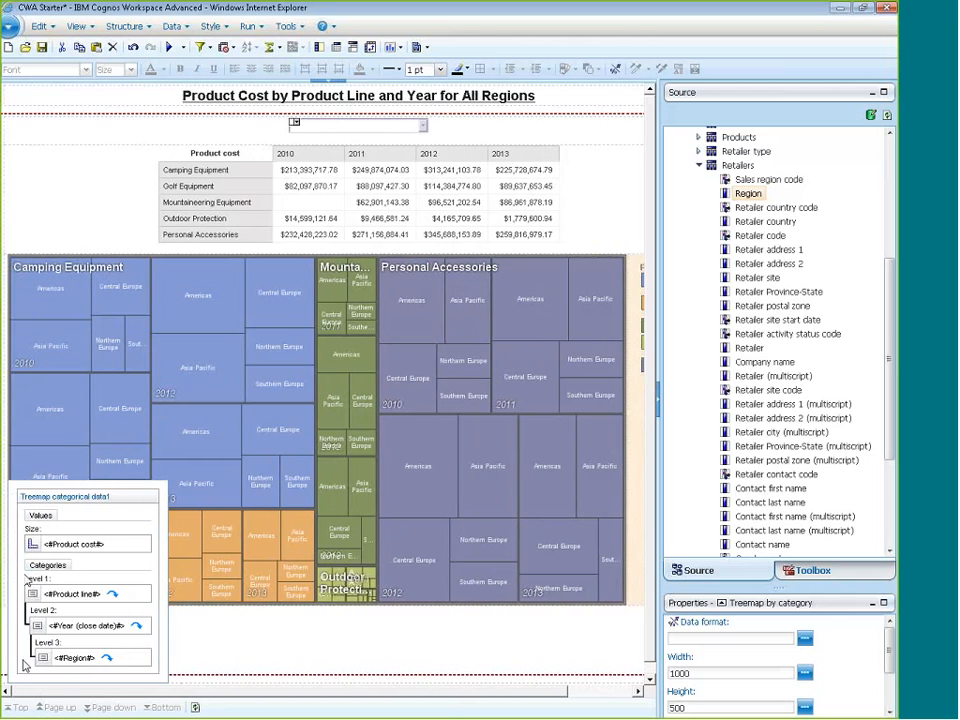
click(277, 291)
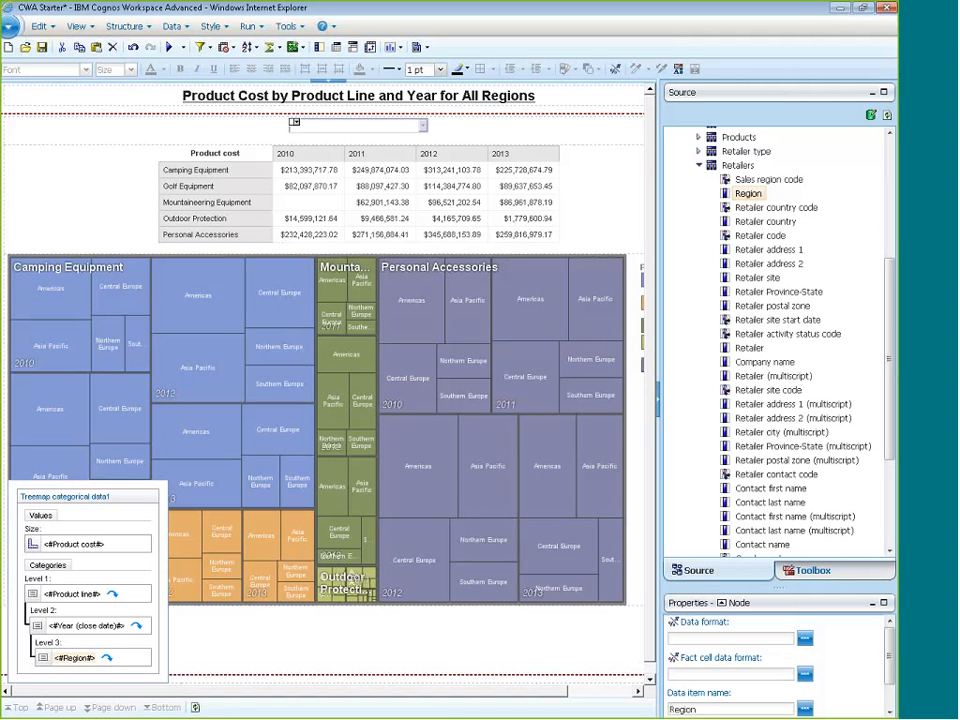
click(201, 47)
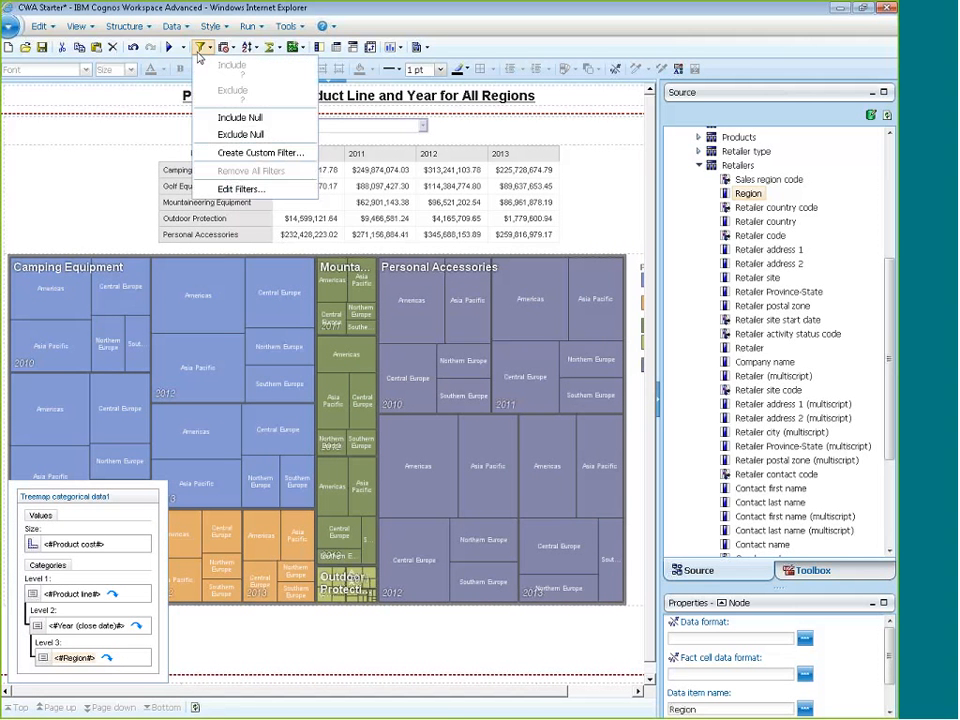
click(241, 152)
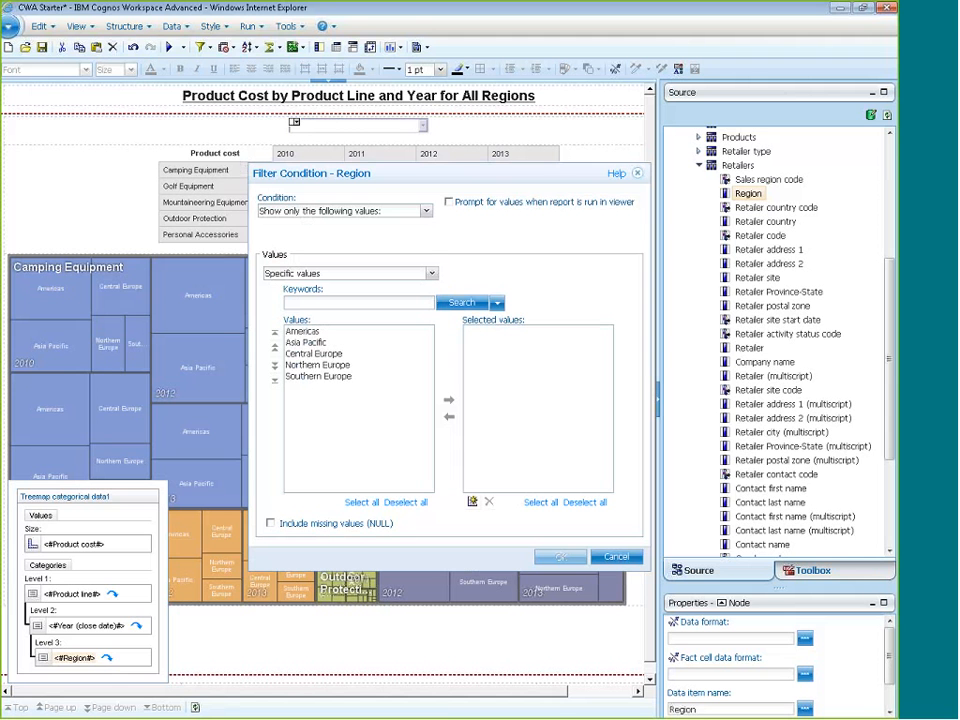
click(448, 202)
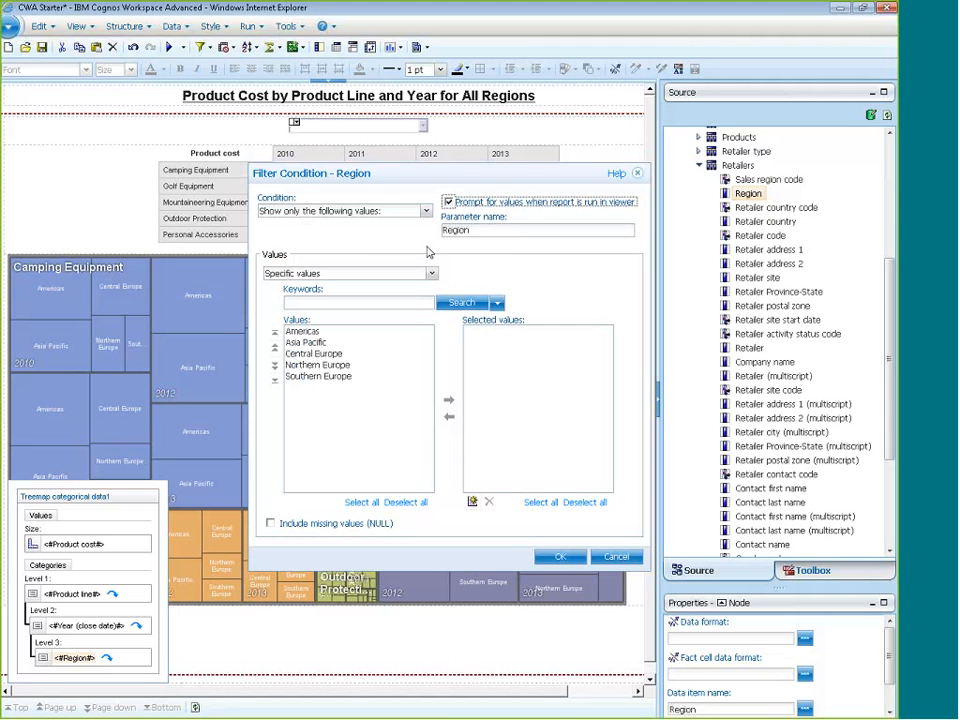
click(480, 230)
drag(480, 230, 395, 237)
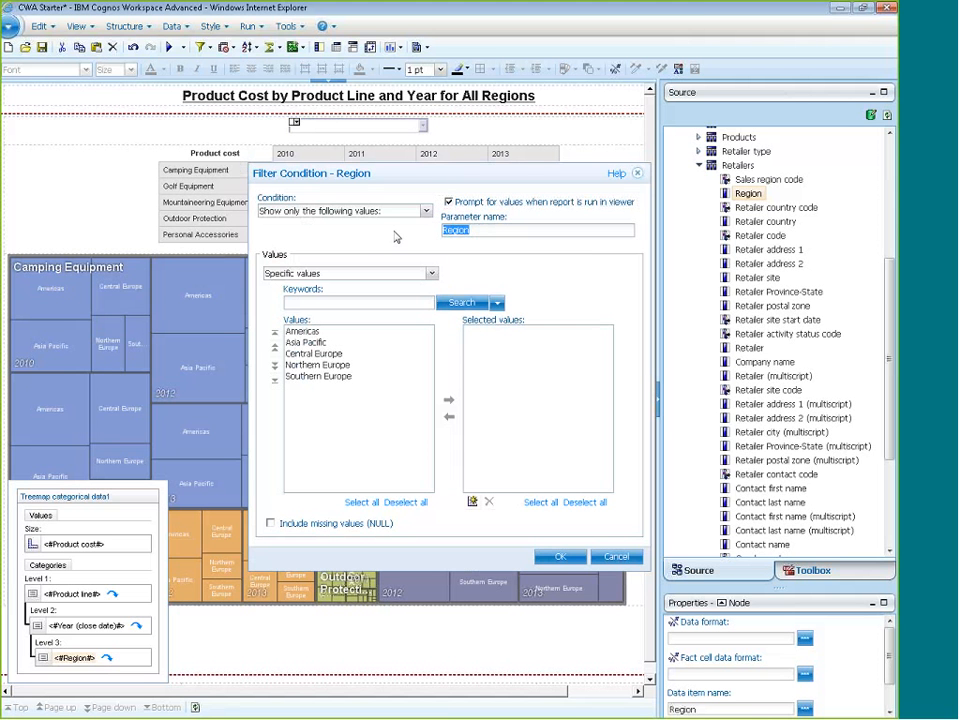
text(pRegion)
click(560, 557)
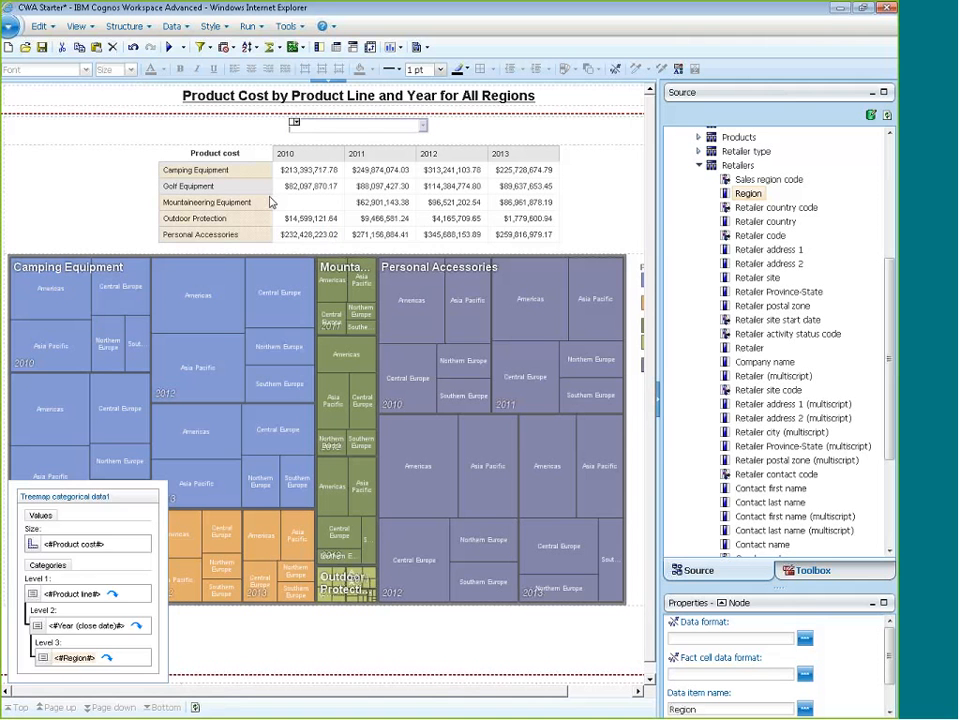
- Check which parameter the product cost crosstab's existing region filter uses, leaving its filters unedited
click(190, 186)
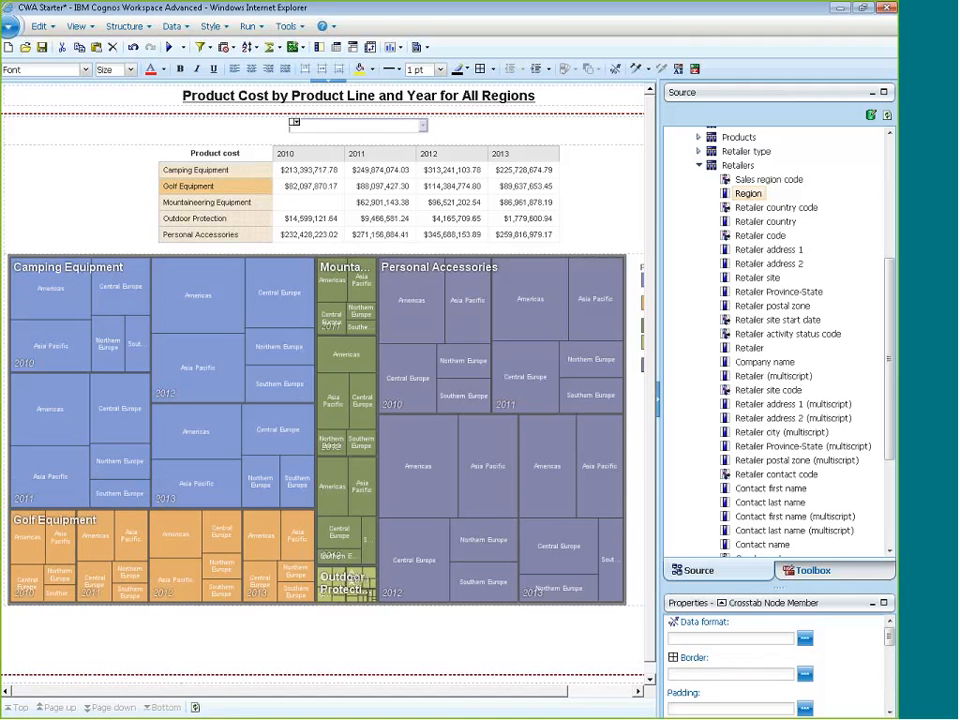
click(207, 47)
click(233, 190)
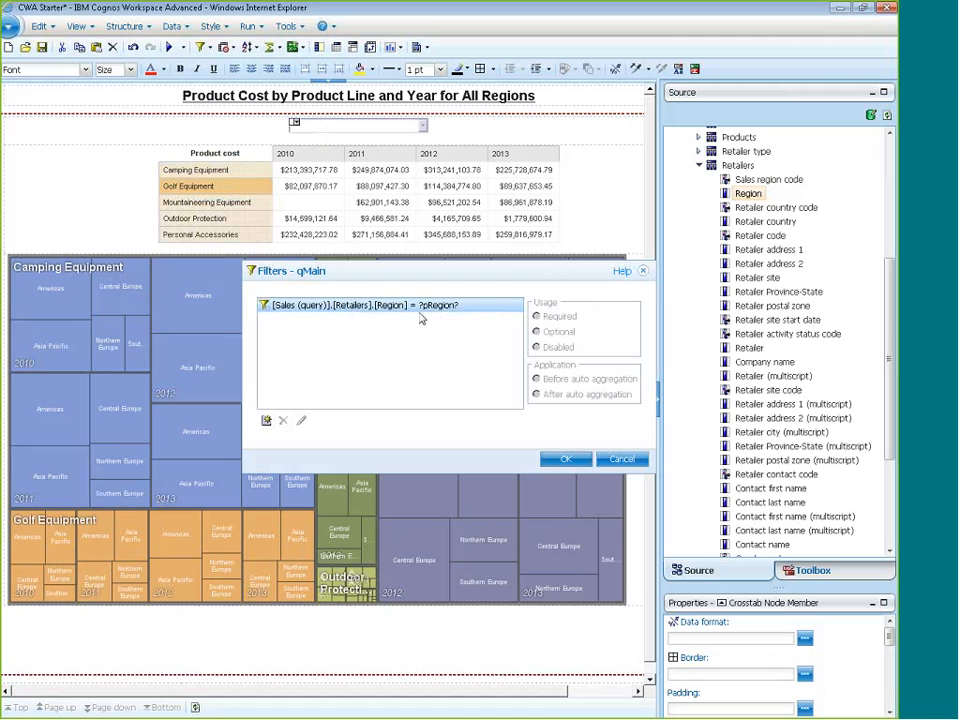
click(622, 459)
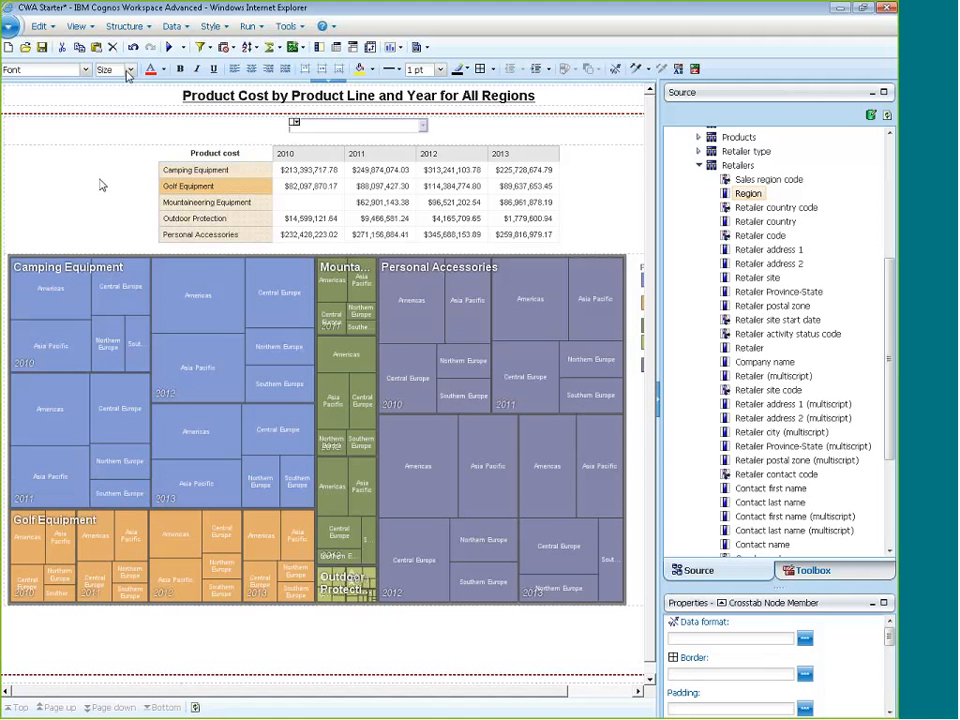
- Run the report for Americas and switch its region prompt to Asia Pacific
click(168, 49)
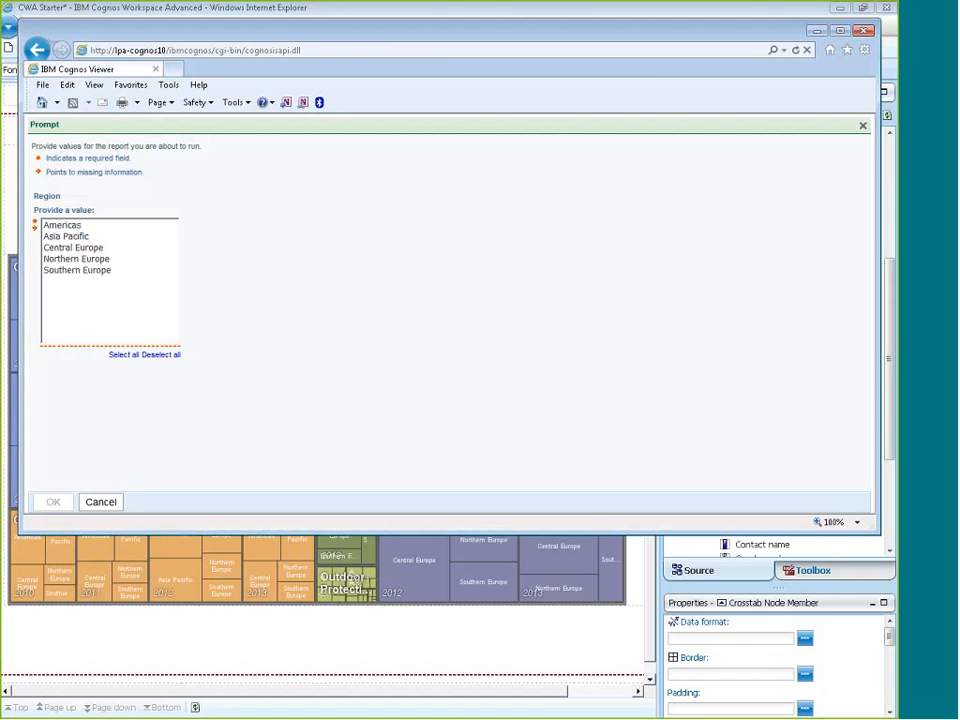
click(62, 225)
click(53, 502)
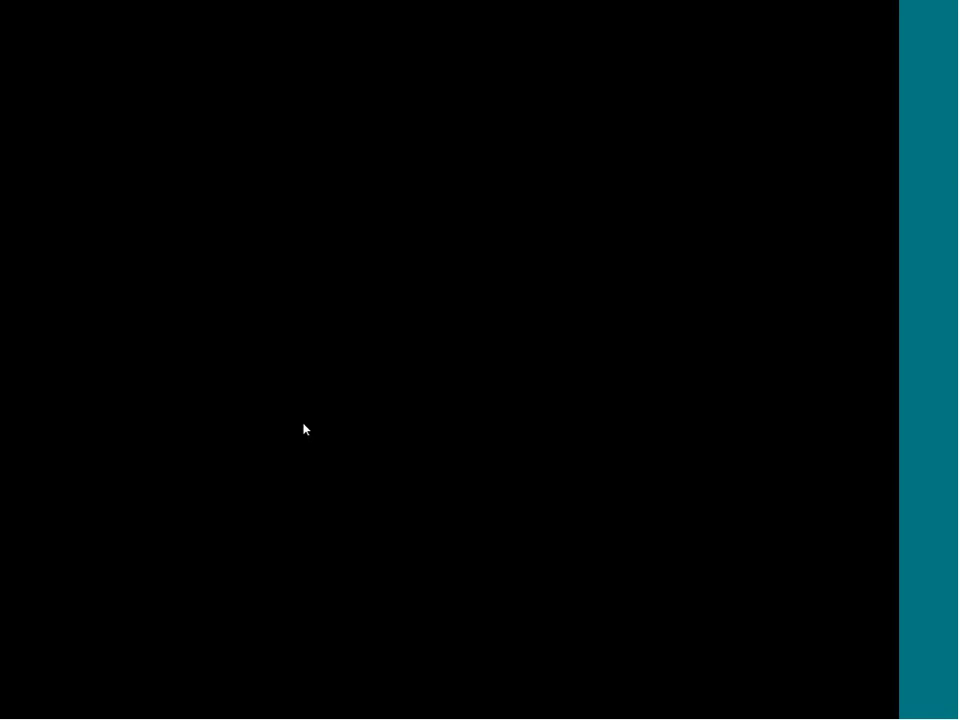
click(406, 205)
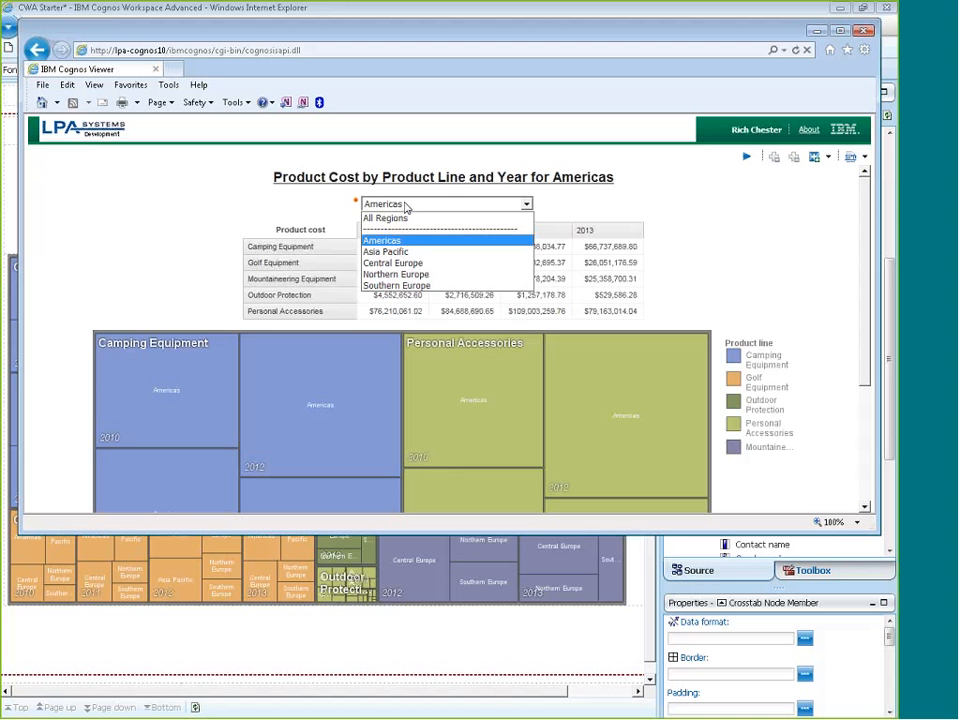
click(410, 251)
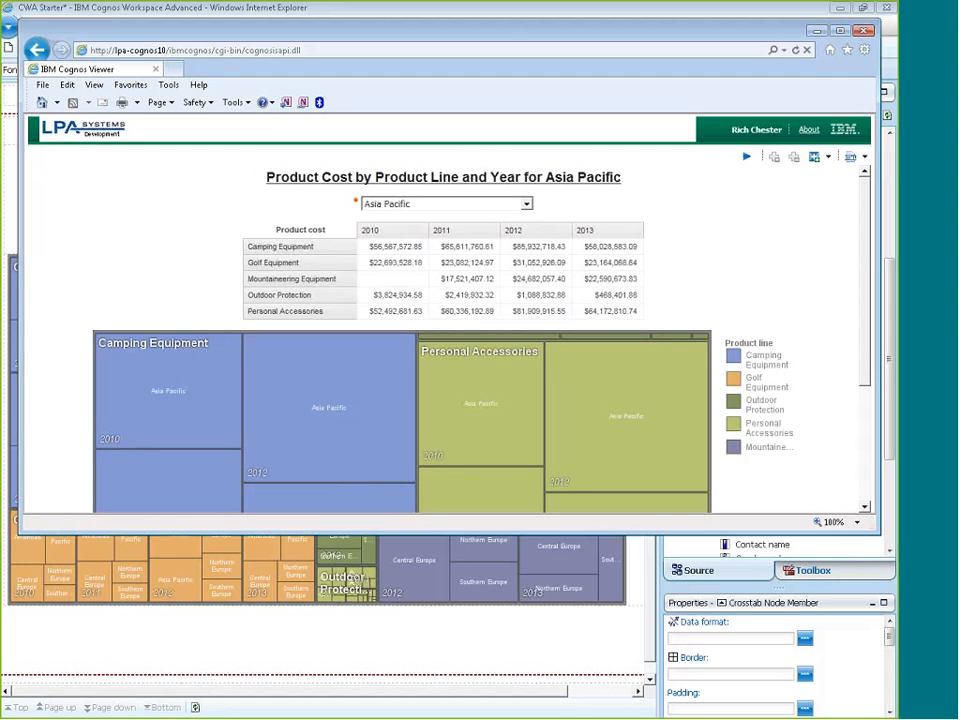
- Test the report's region prompt with All Regions, Asia Pacific and finally Northern Europe in the maximized viewer window
click(440, 204)
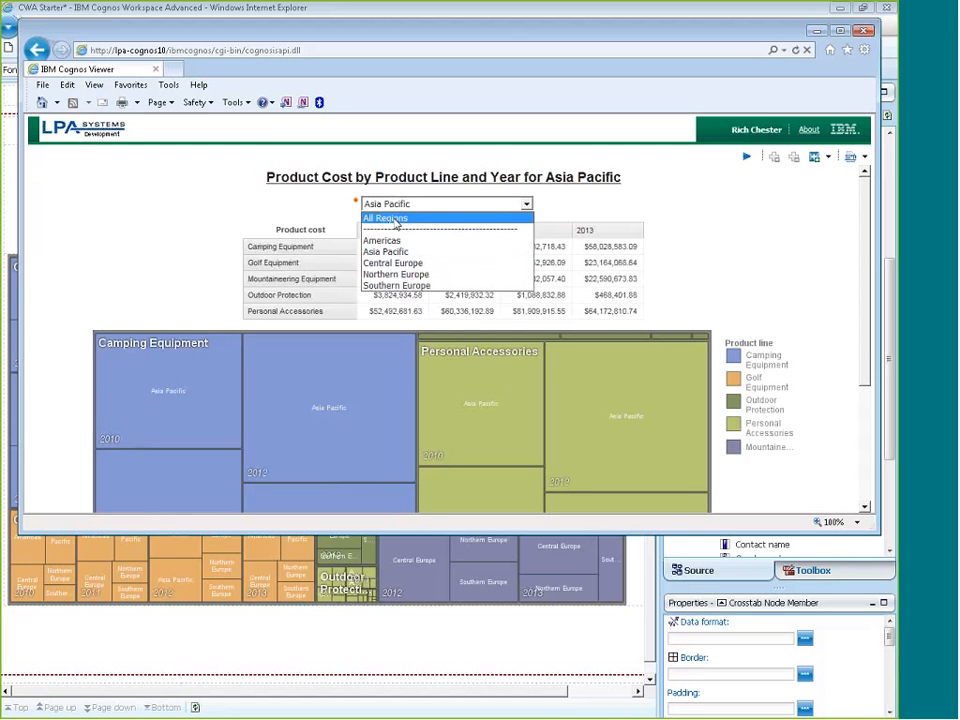
click(392, 218)
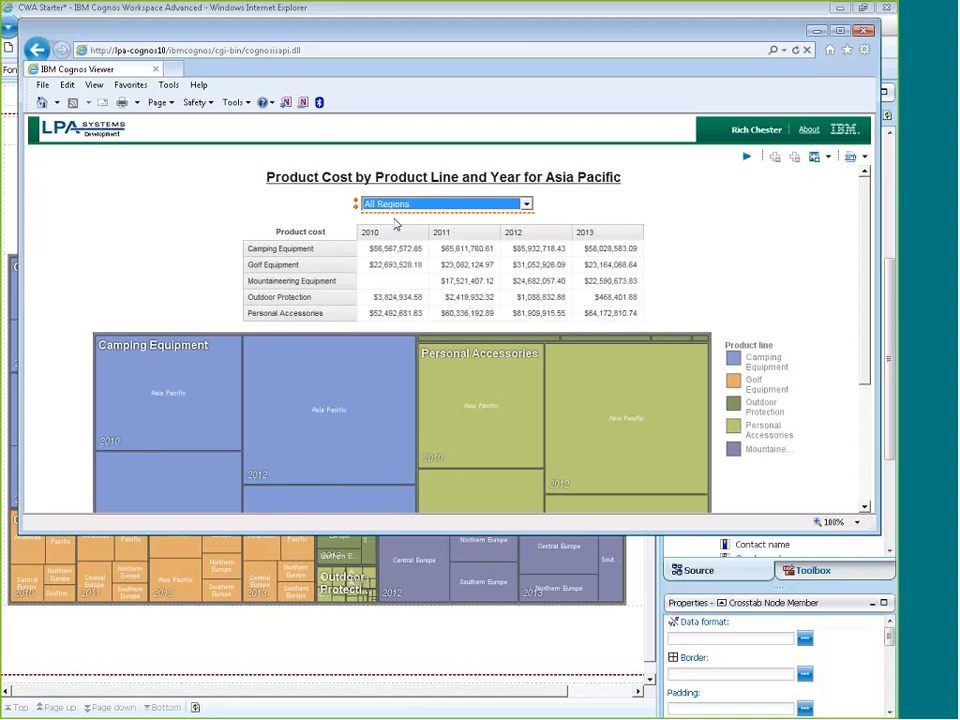
double_click(520, 36)
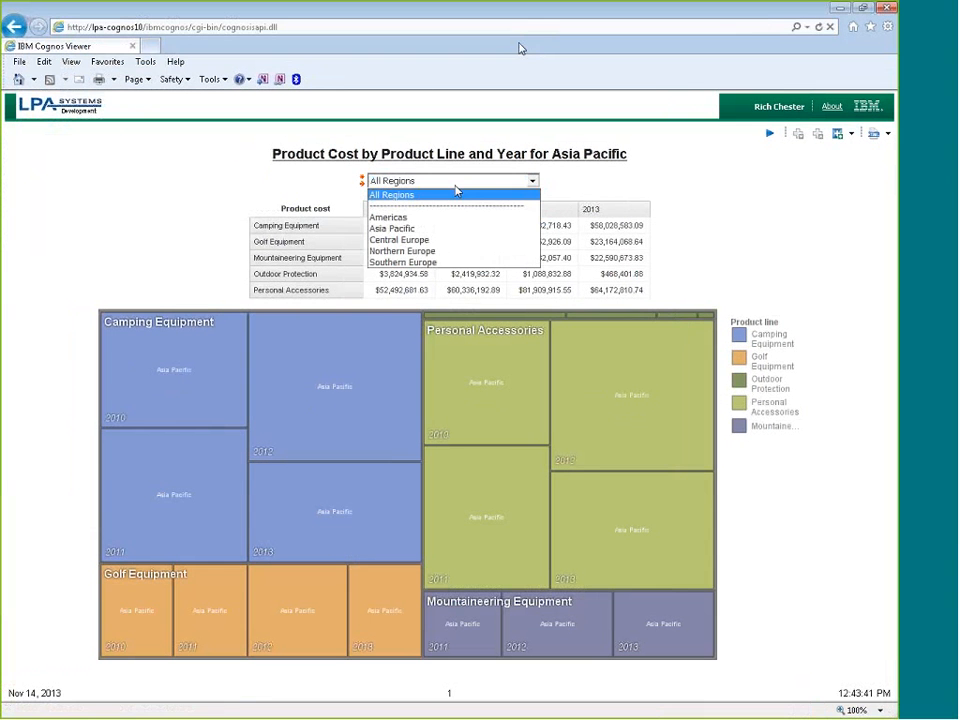
click(392, 228)
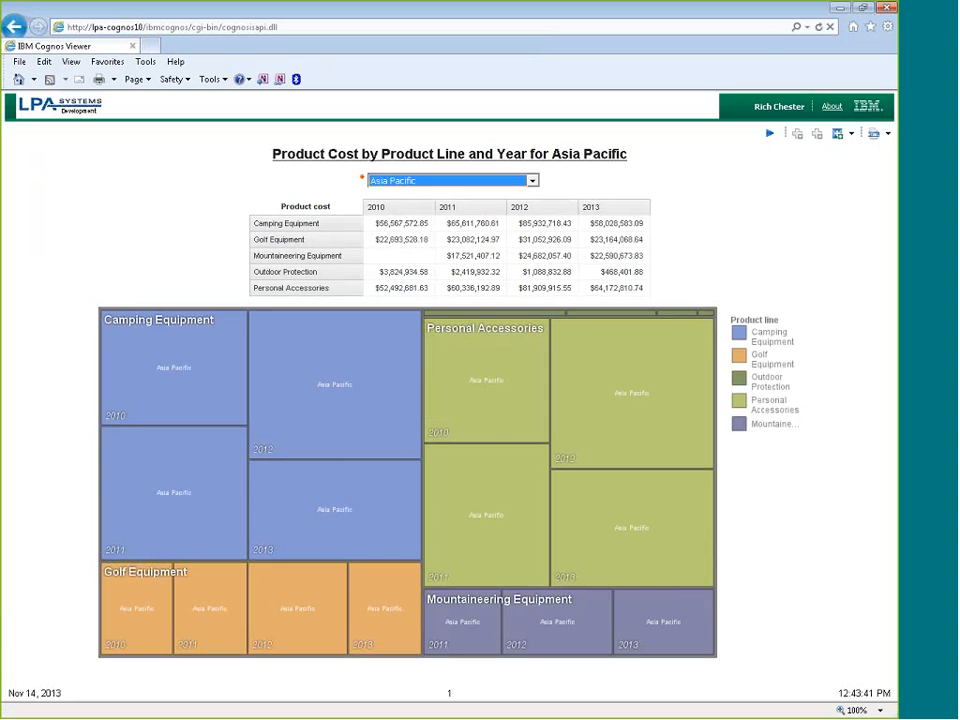
click(407, 182)
click(412, 251)
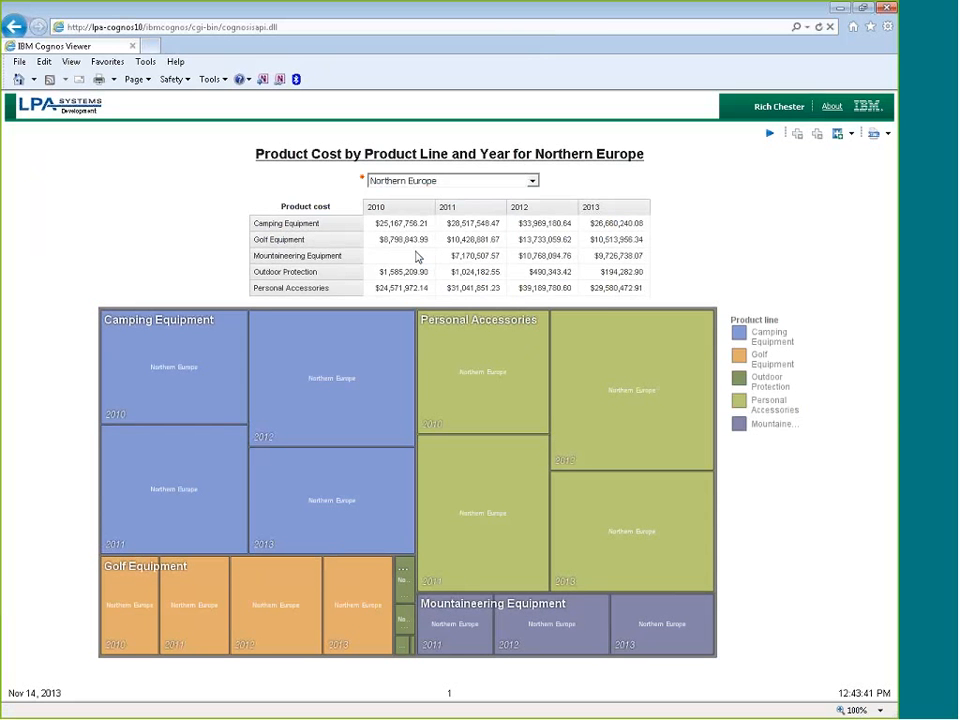
- Close the report viewer and leave the CWA Starter report without saving its changes
click(886, 8)
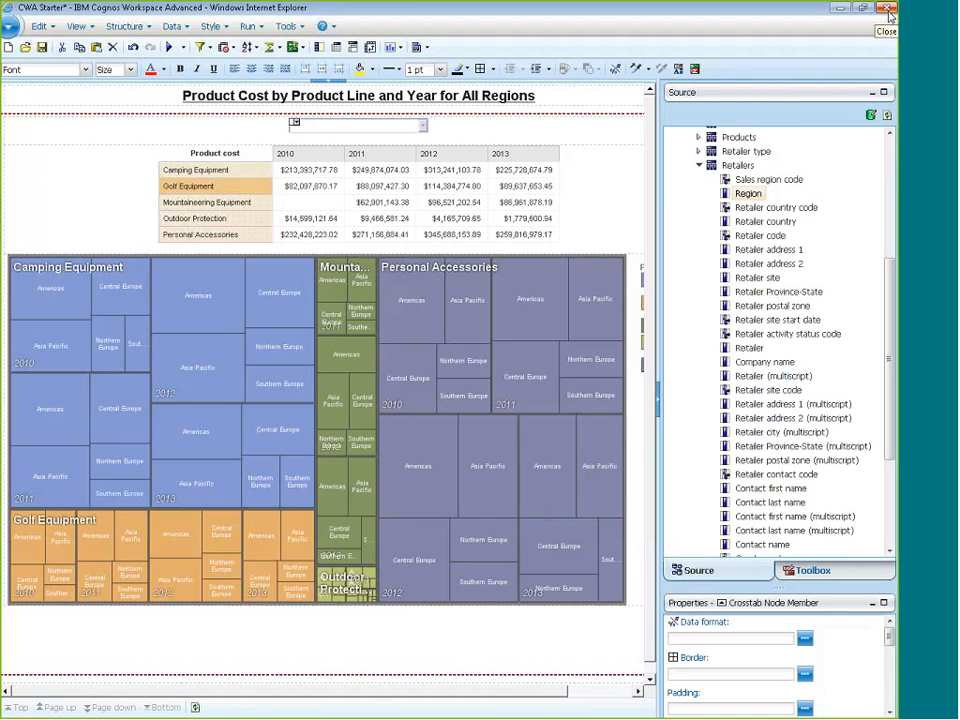
click(887, 10)
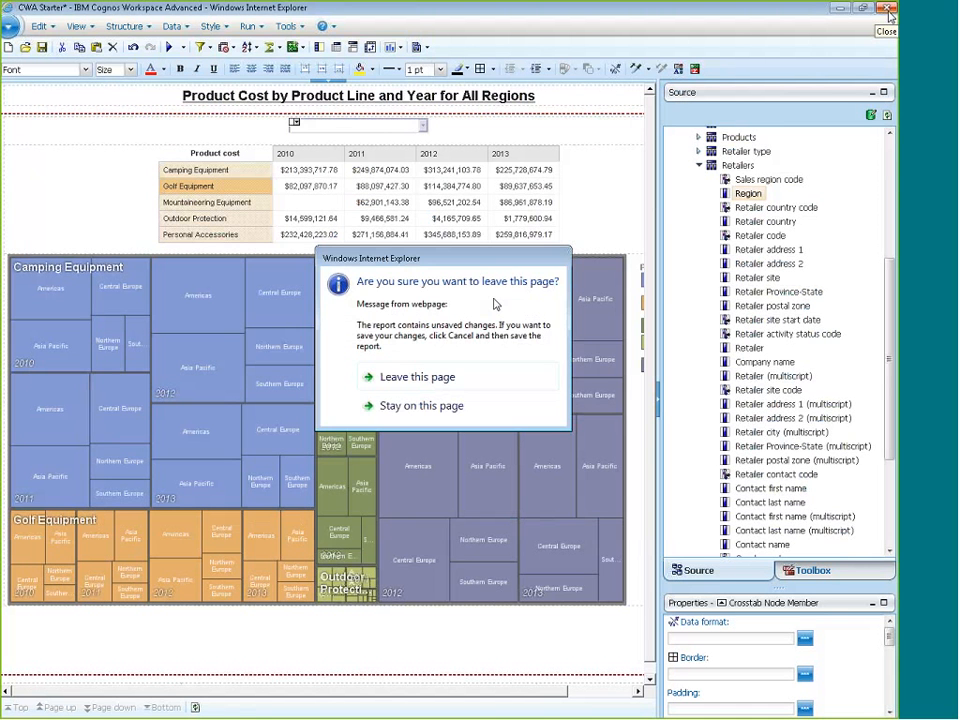
click(416, 382)
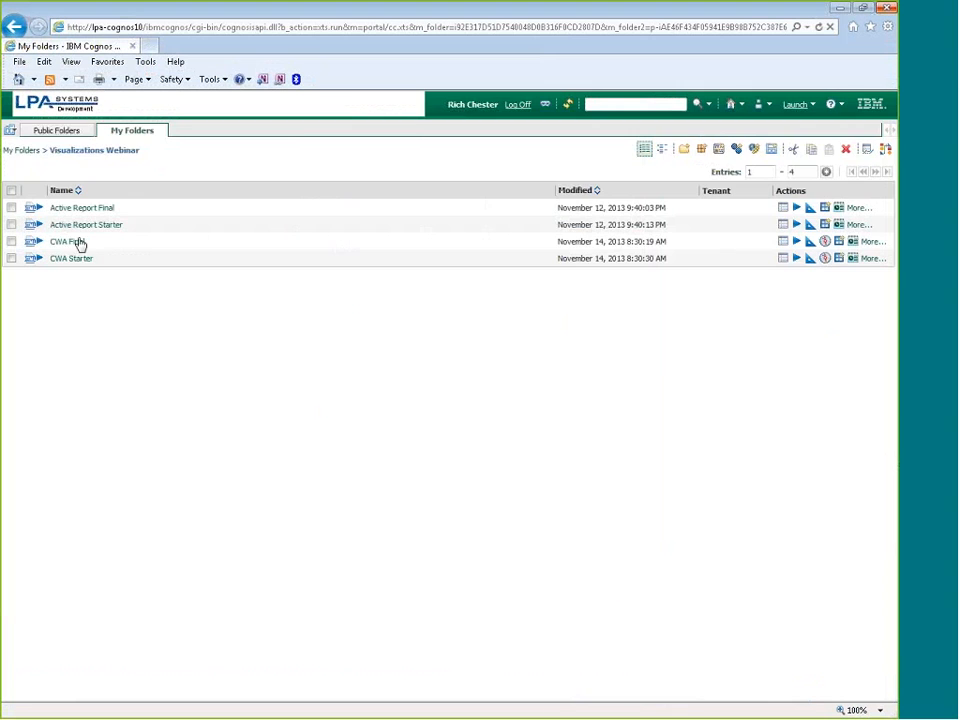
- Run the CWA Final report and switch its region prompt to Asia Pacific and back to All Regions
click(78, 242)
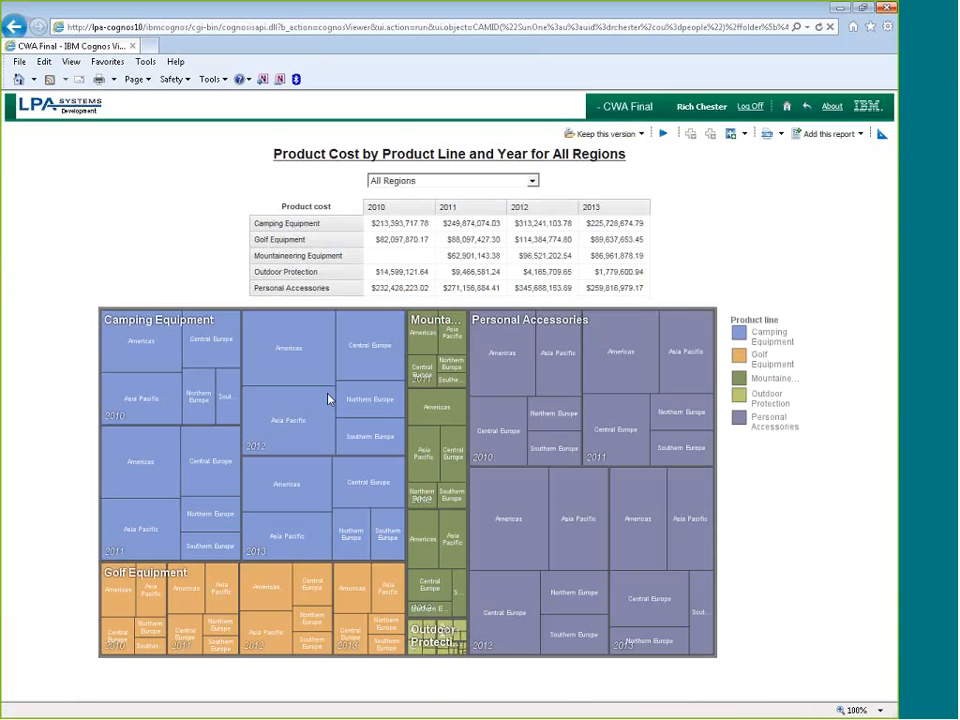
click(440, 181)
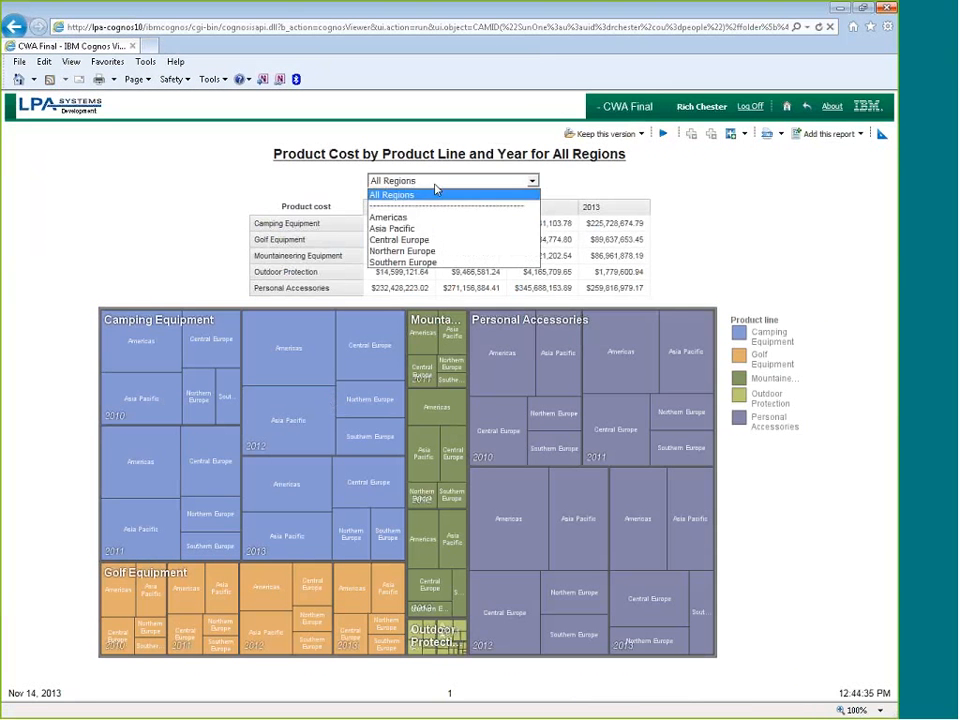
click(398, 221)
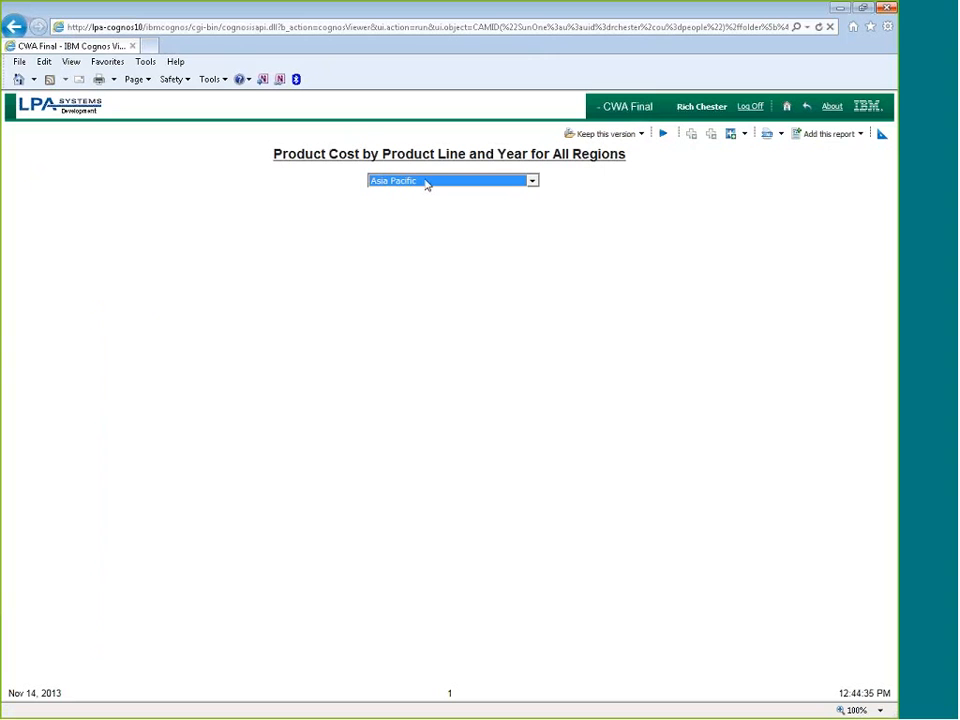
click(426, 184)
click(398, 196)
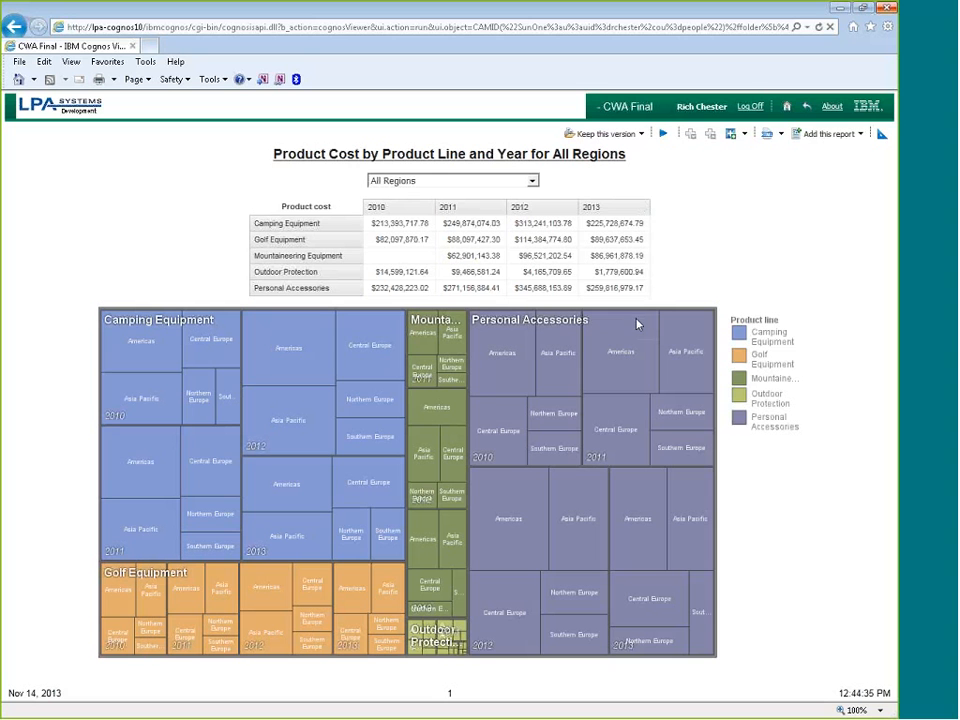
- Return to the Visualizations Webinar folder, launch Cognos Workspace and create a new workspace
mouse_move(641, 571)
click(806, 105)
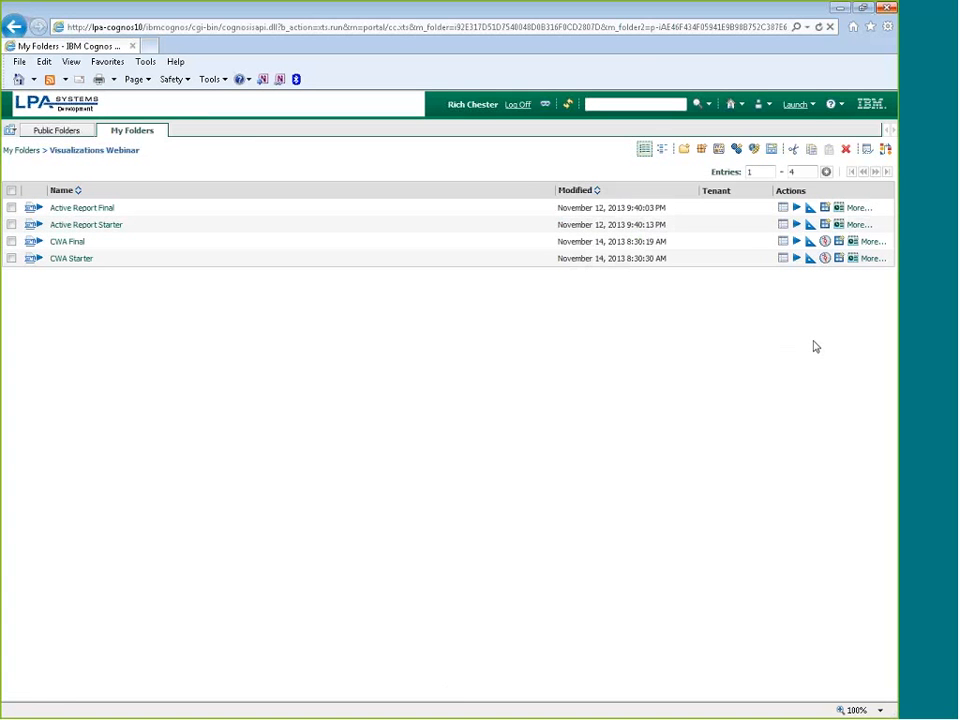
click(799, 108)
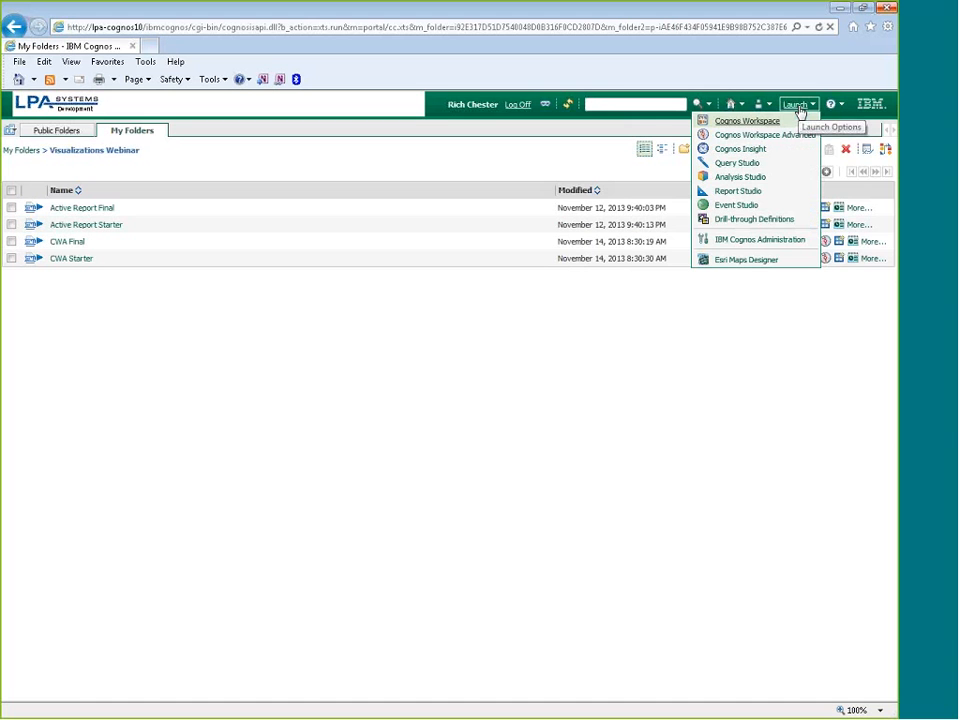
click(712, 122)
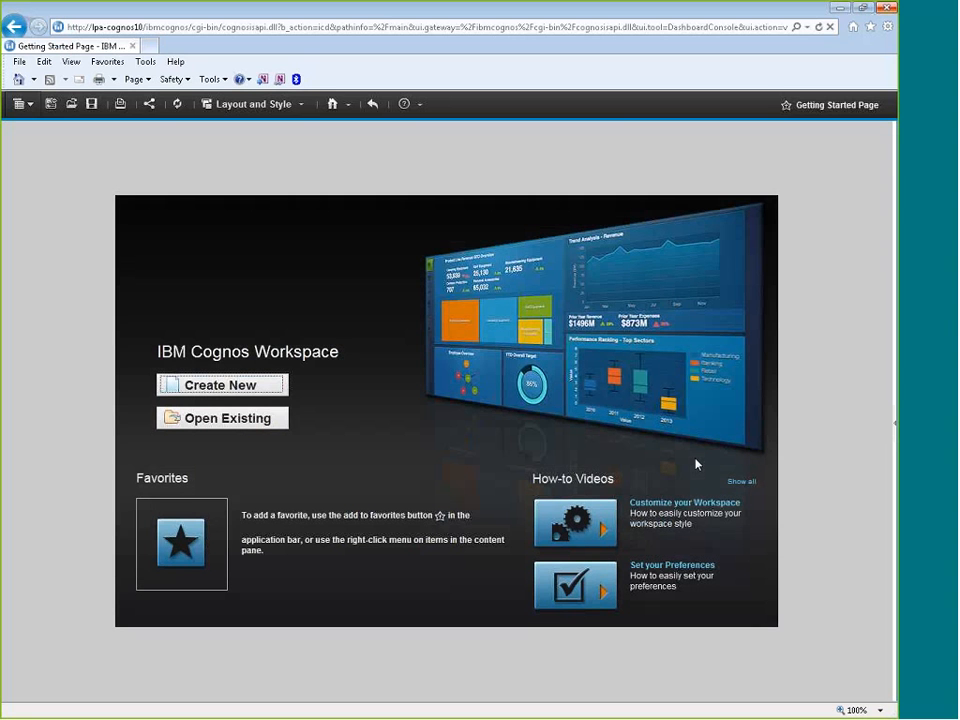
click(222, 386)
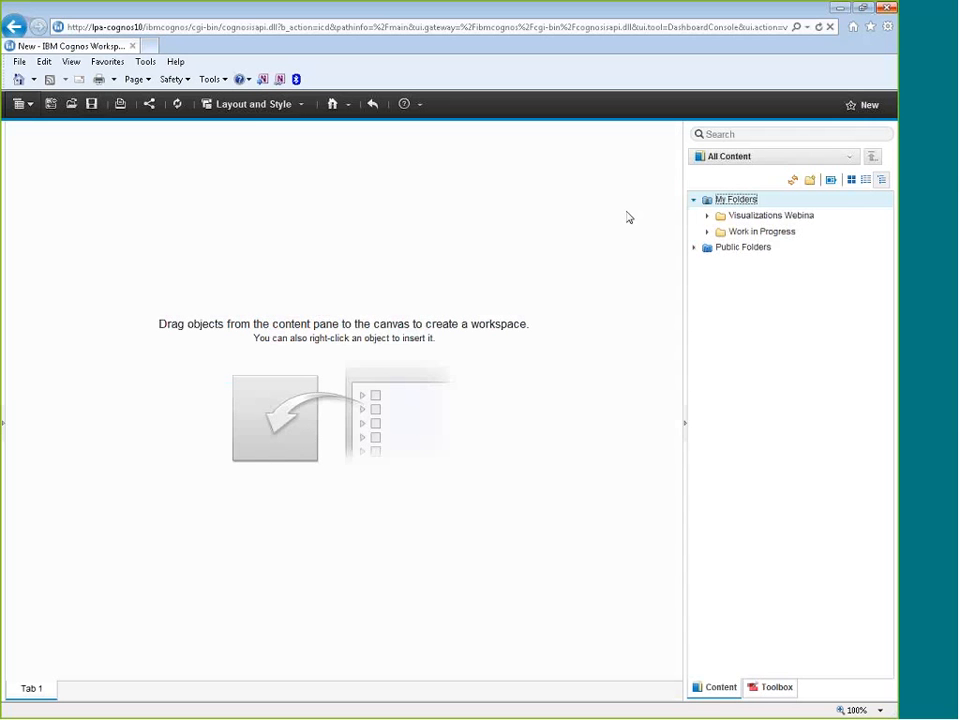
- Add CWA Final's Treemap by category1 to the canvas for All Regions and place its Crosstab1 beneath it
click(705, 216)
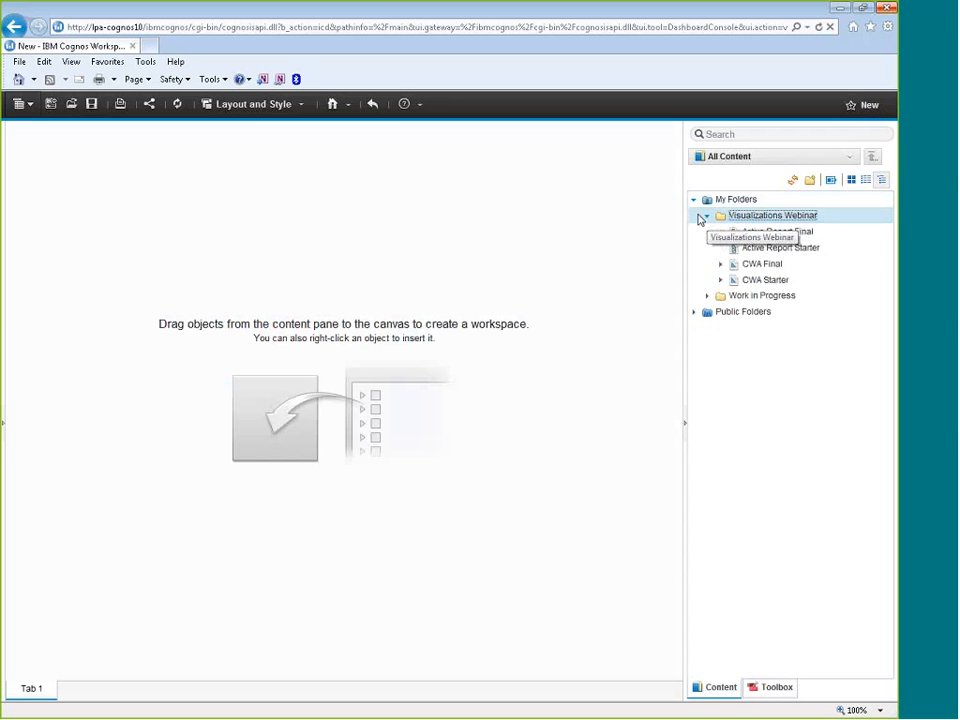
click(721, 265)
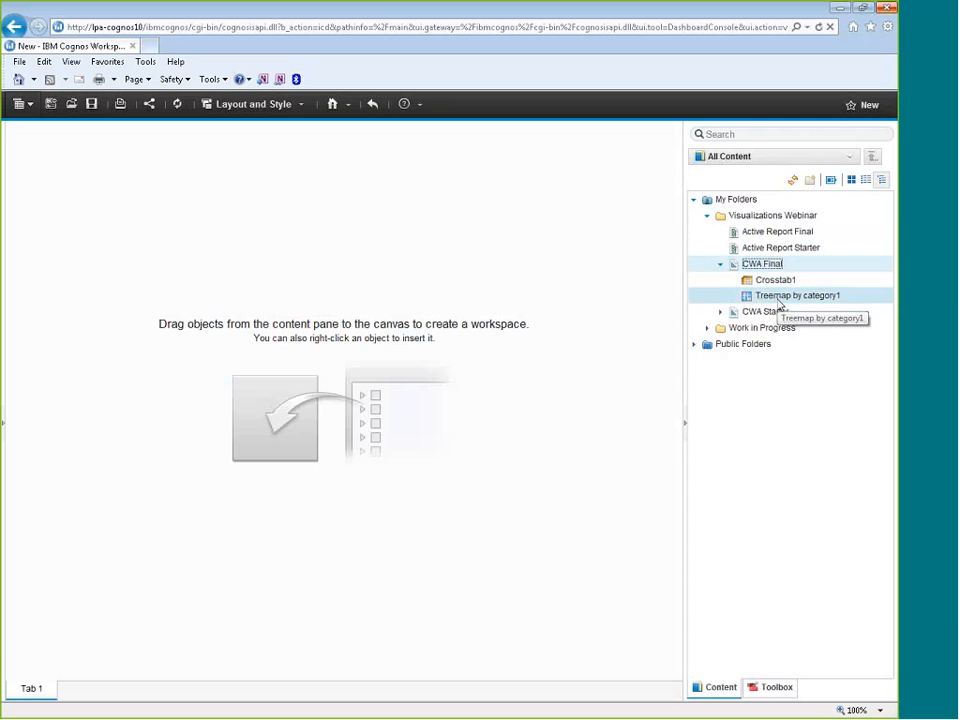
drag(779, 303, 30, 168)
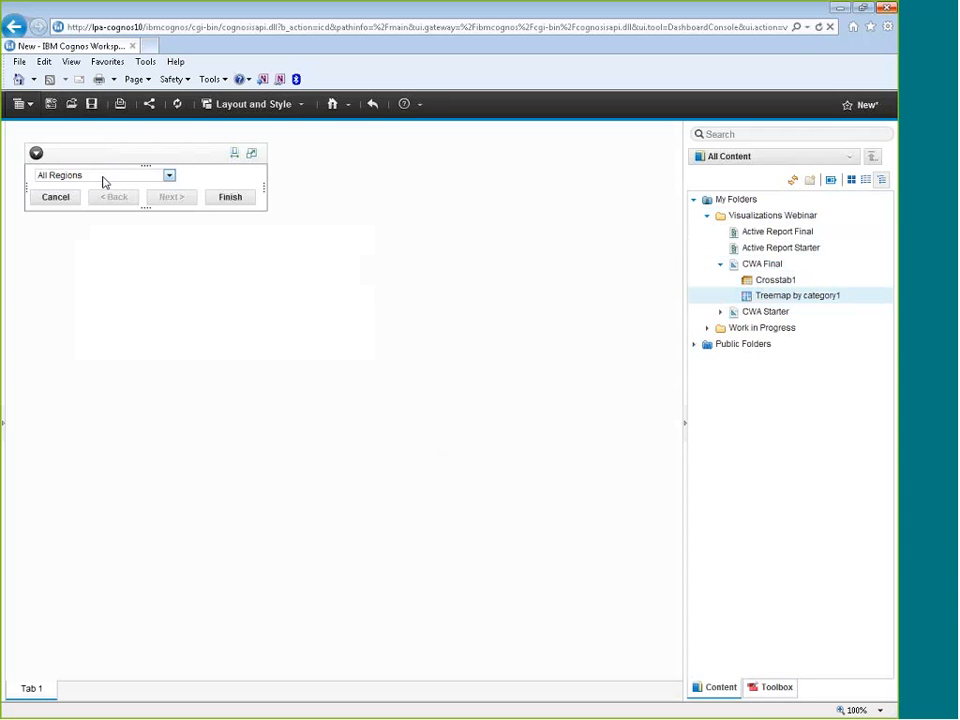
click(224, 203)
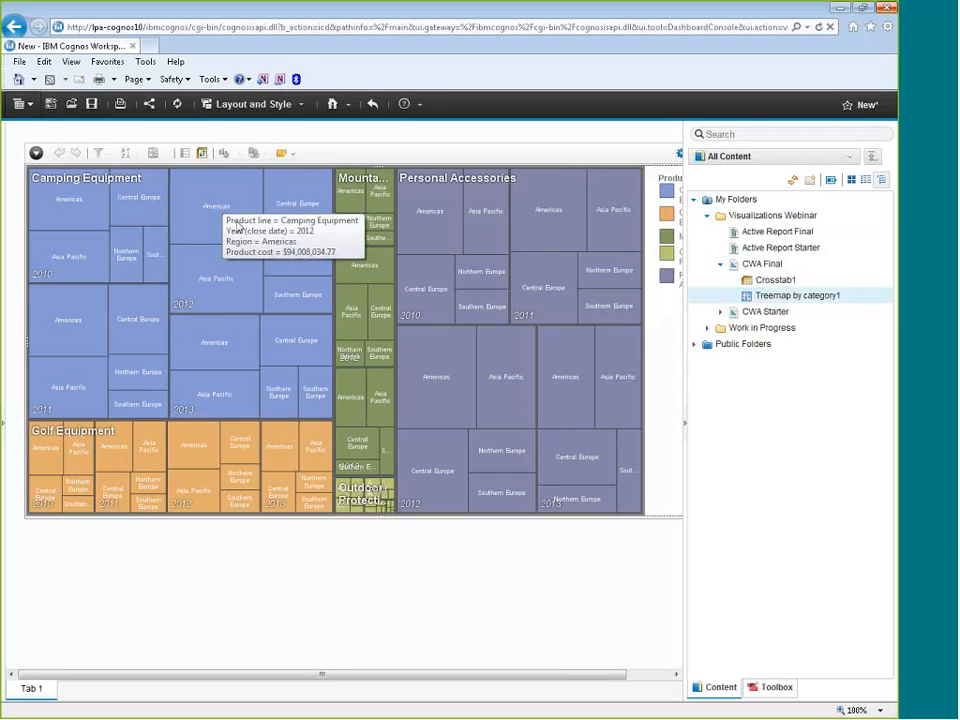
drag(776, 280, 71, 525)
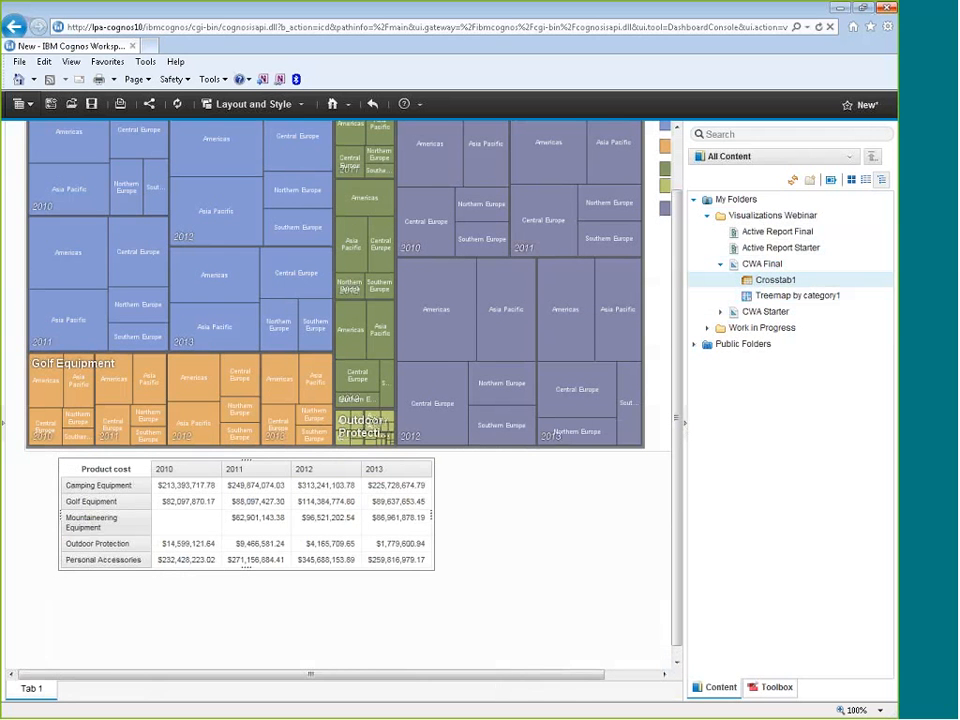
- Add a Select Value Filter on Product line beside the crosstab, with multiple values as check boxes
drag(480, 676, 461, 696)
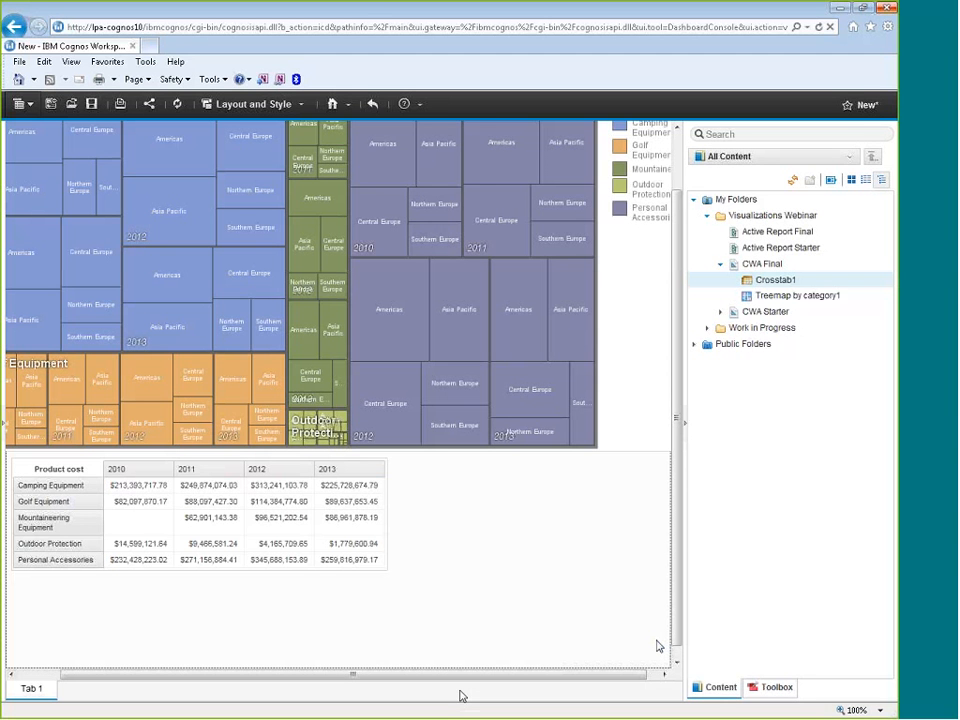
click(774, 687)
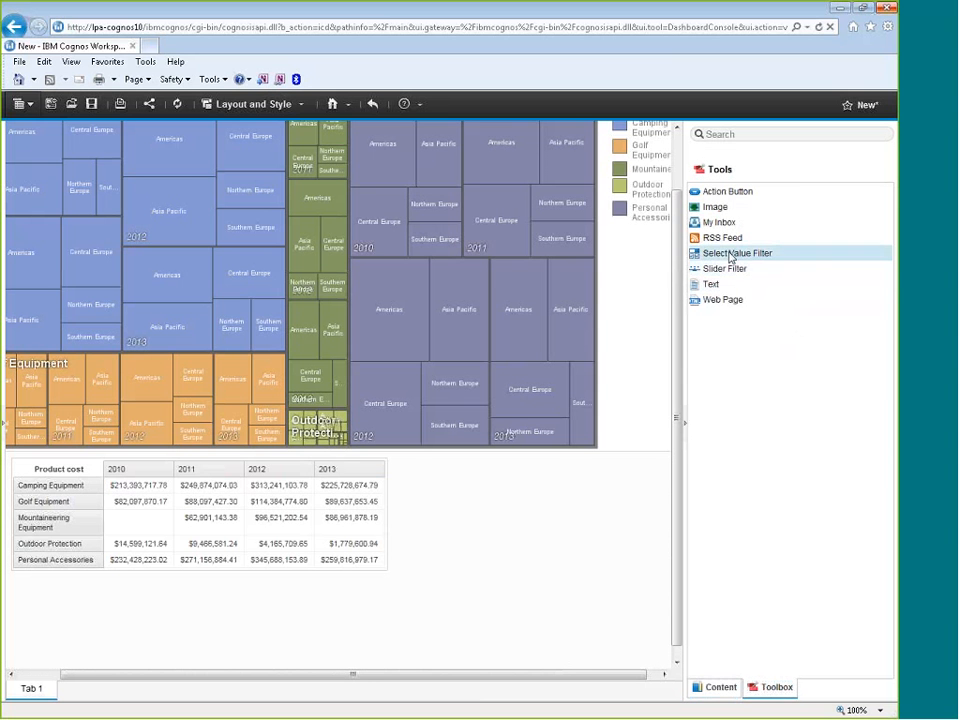
drag(731, 253, 432, 470)
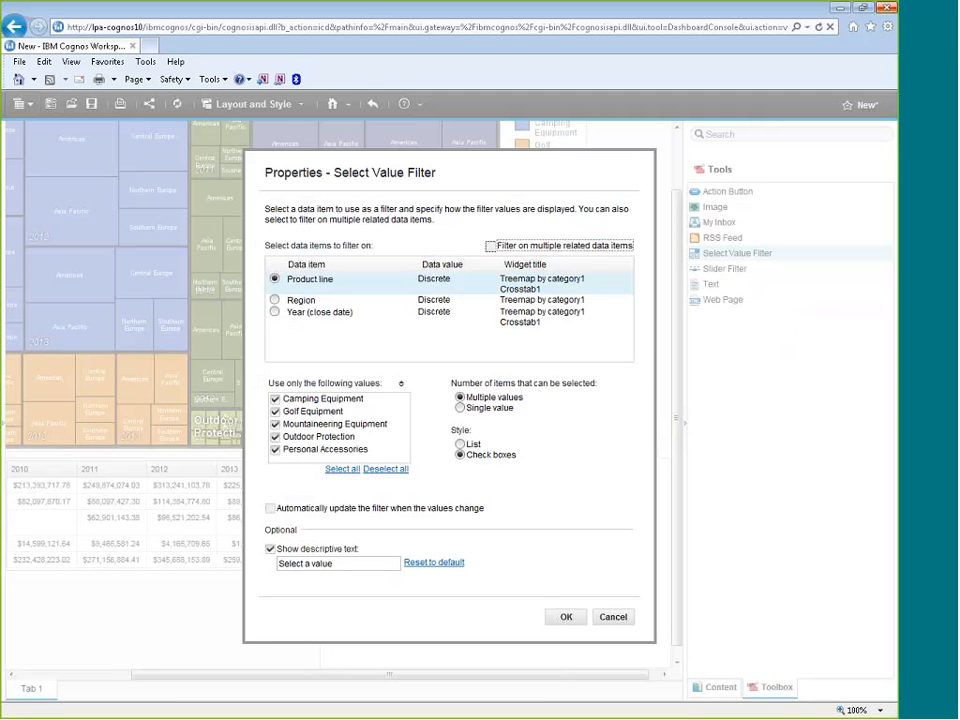
click(565, 617)
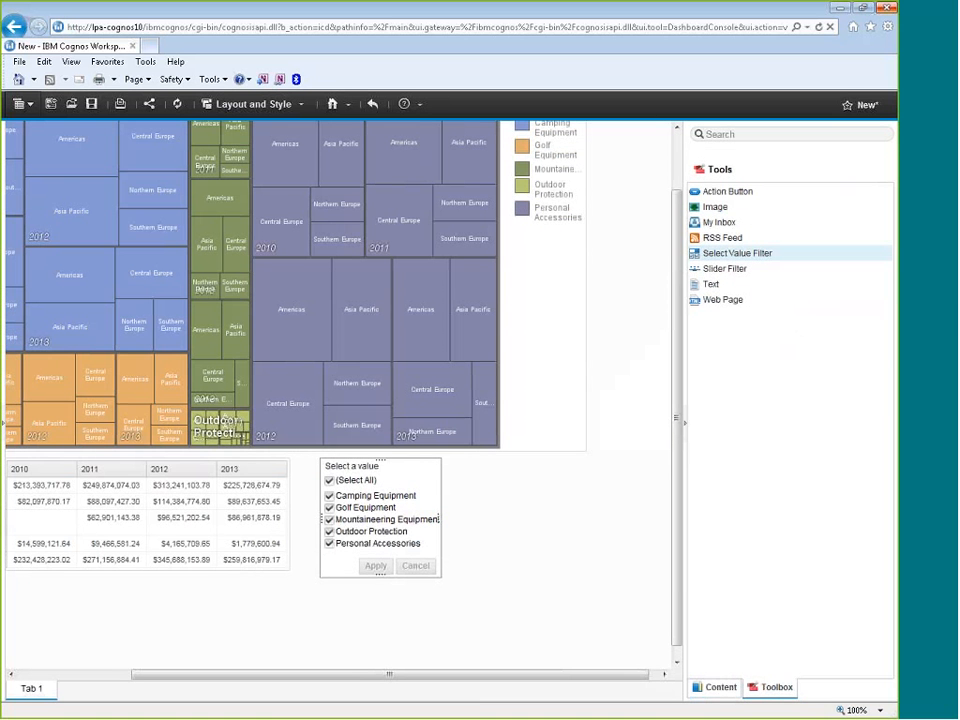
- Add a second Select Value Filter on Product line beside the first one
drag(728, 254, 457, 466)
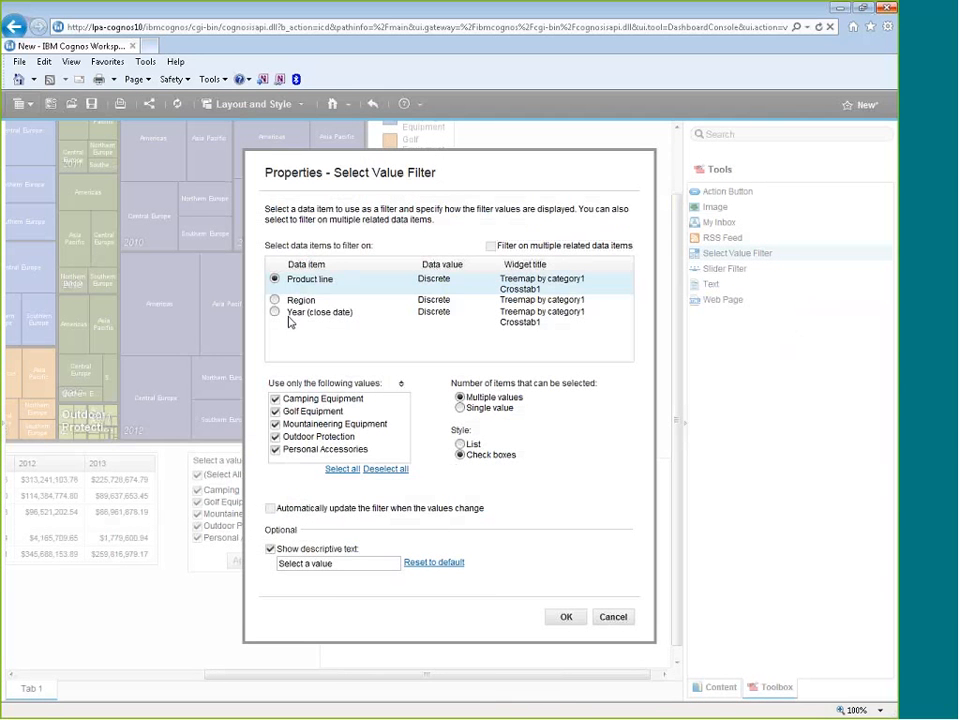
click(565, 619)
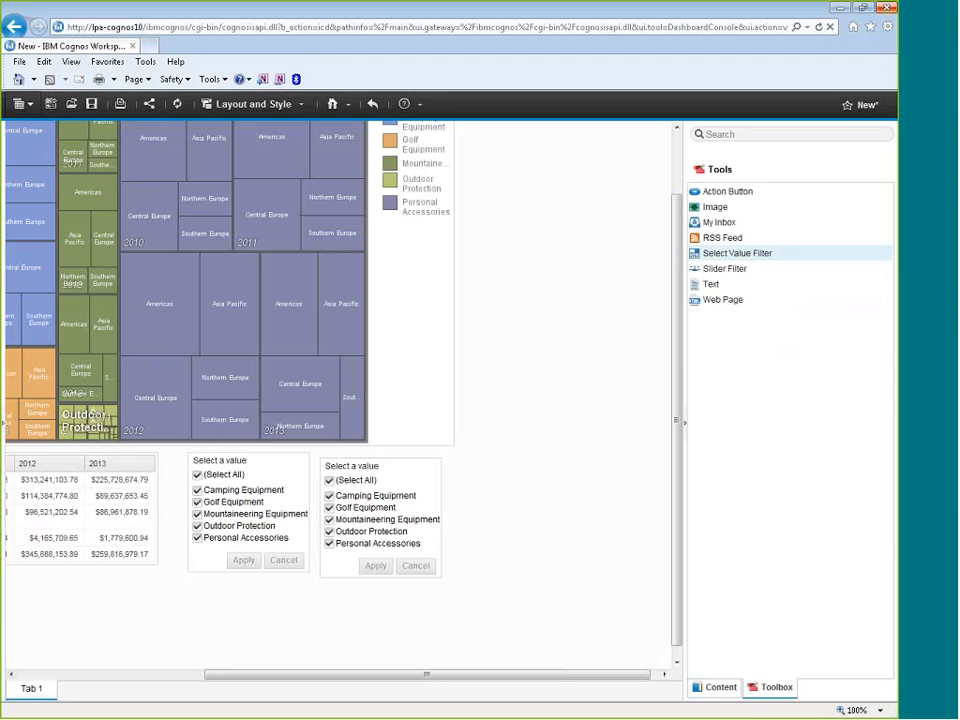
- Select only Golf Equipment and Mountaineering Equipment in the product line filter nearest the crosstab
click(197, 474)
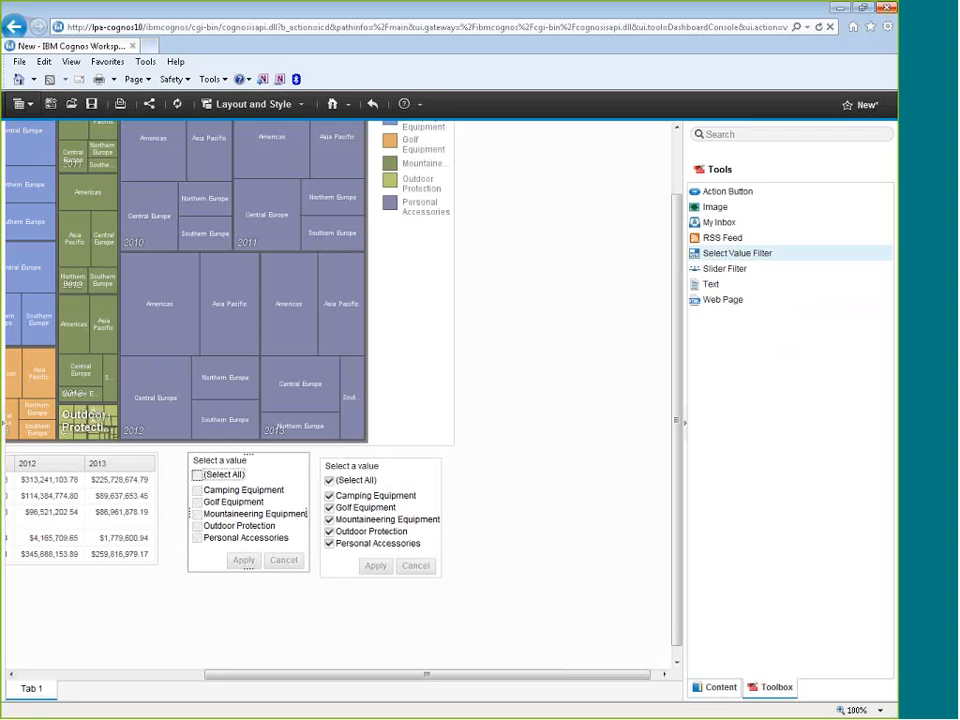
click(197, 502)
click(197, 514)
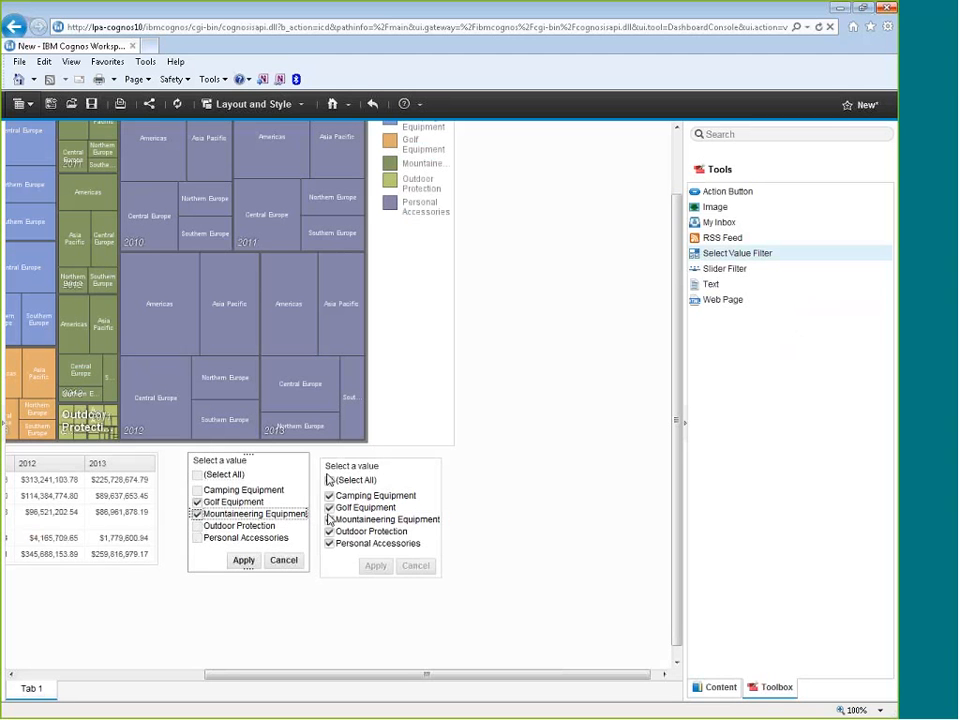
- Deselect all values in the duplicate product line filter and remove that widget from the workspace
click(329, 480)
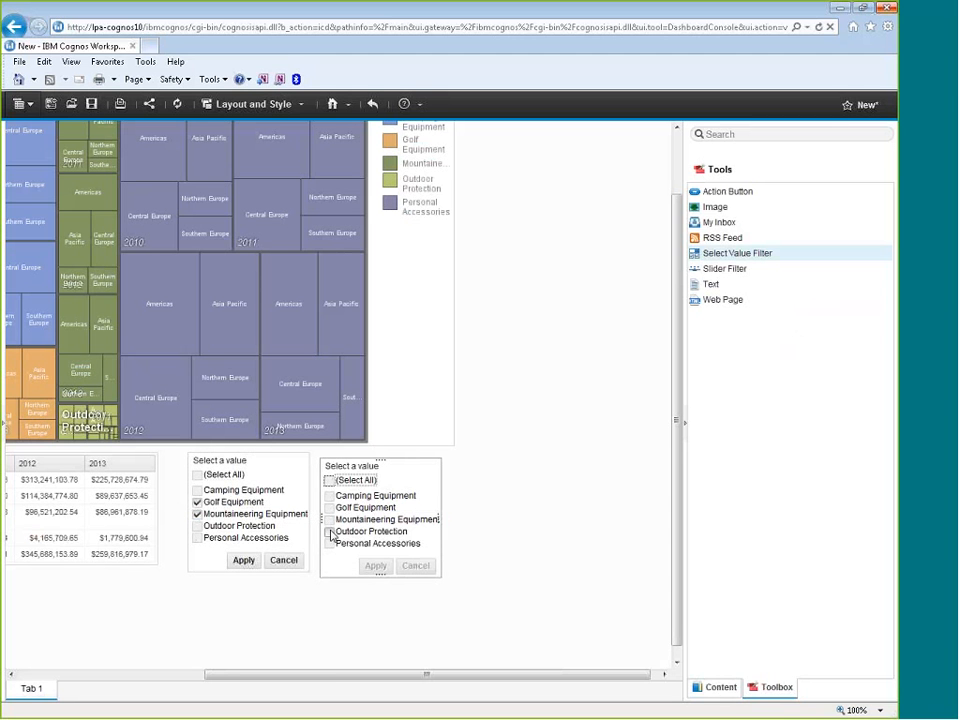
right_click(417, 488)
click(448, 486)
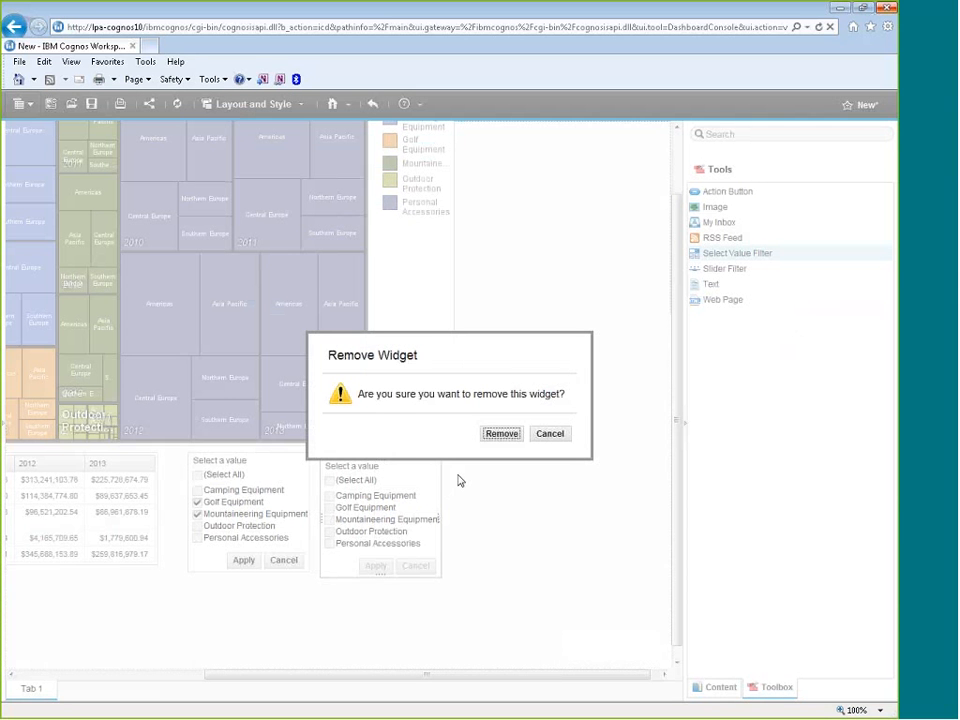
click(502, 433)
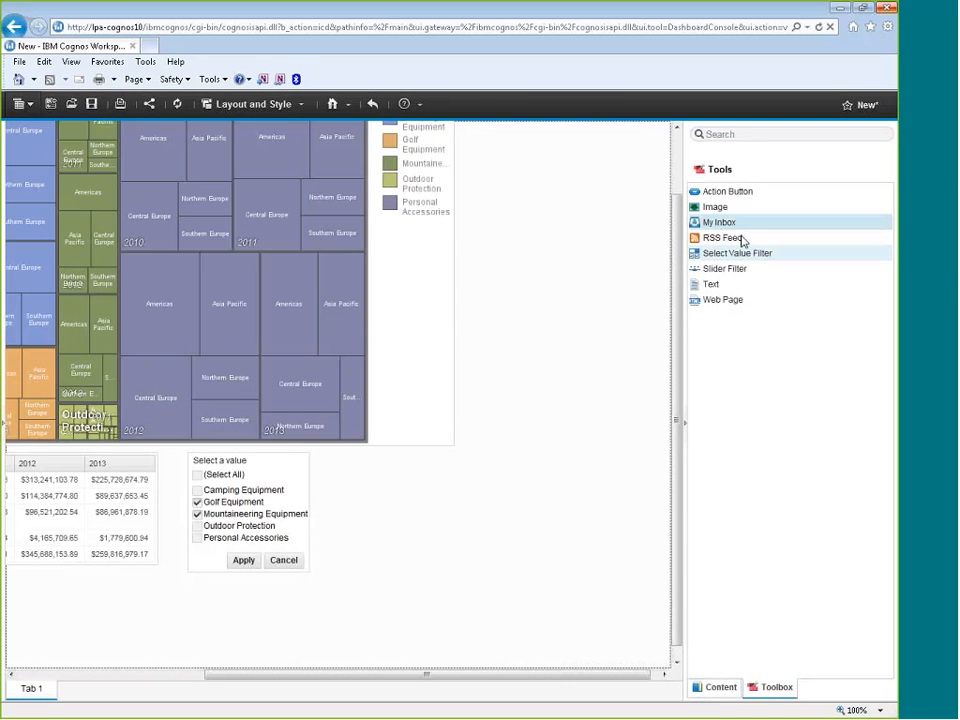
- Add a Select Value Filter on Year (close date) beside the product line filter, with multiple values as check boxes
drag(739, 253, 330, 456)
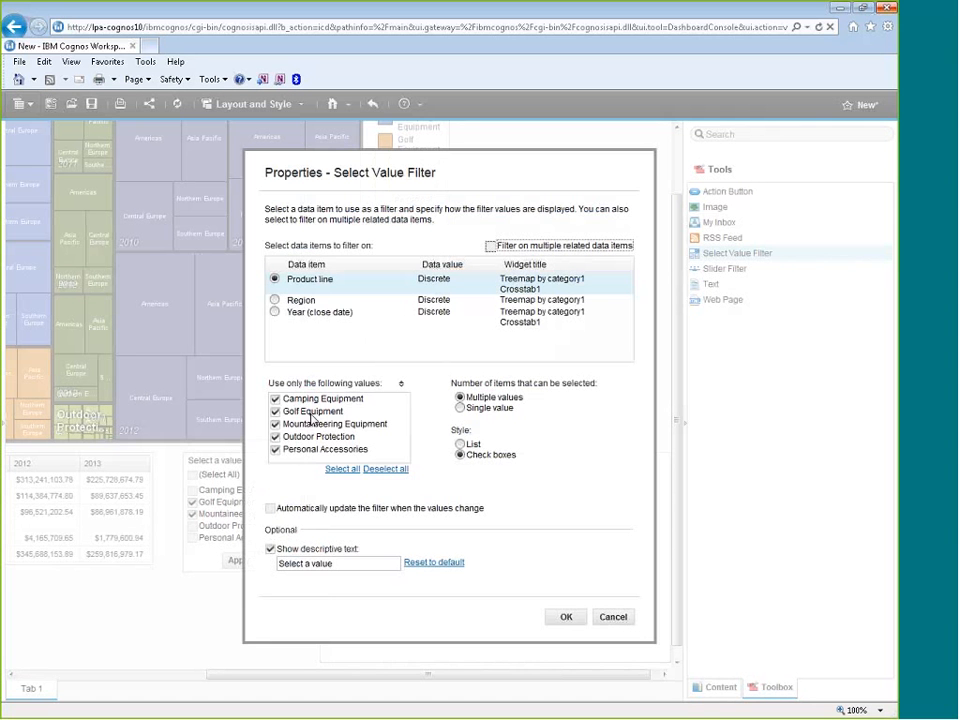
click(275, 312)
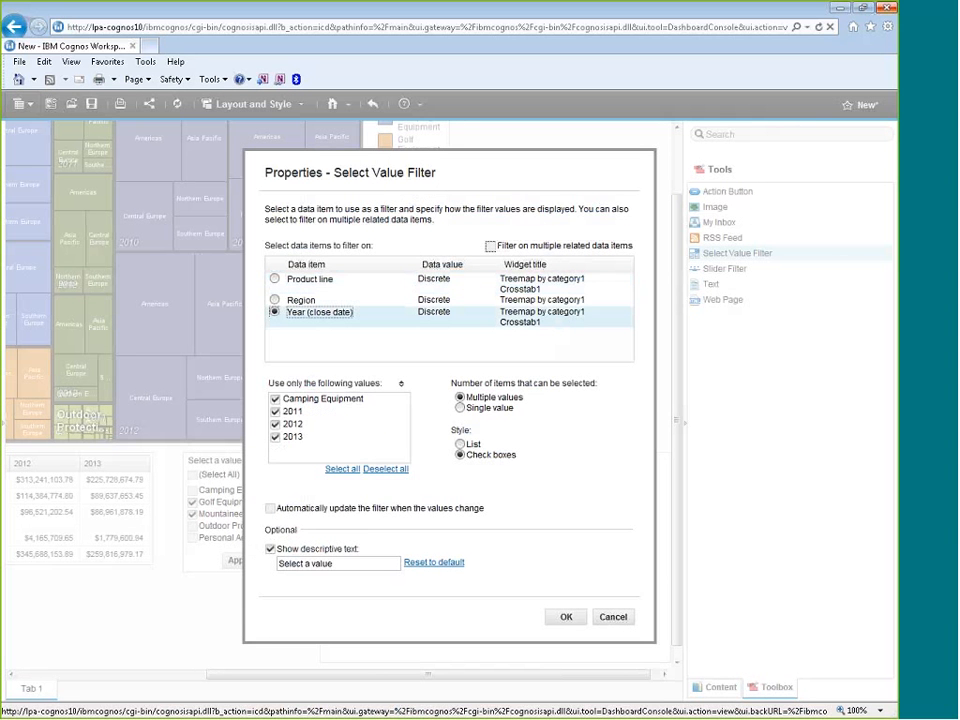
click(564, 617)
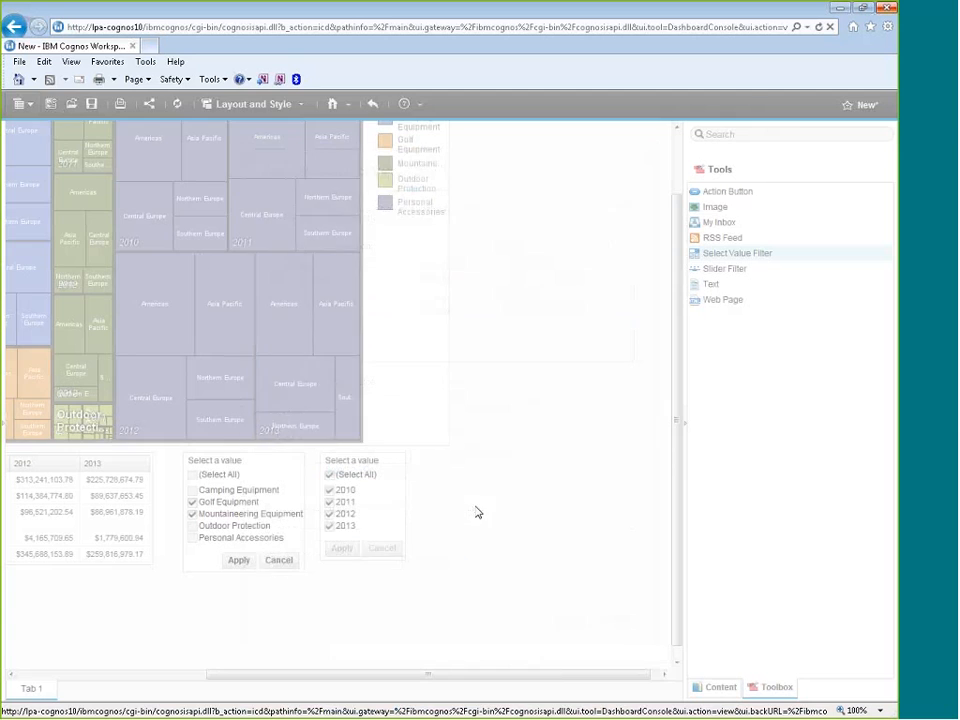
- Limit the year filter to 2010 and 2011, and apply both the product line and year filters
click(331, 476)
click(329, 490)
click(329, 502)
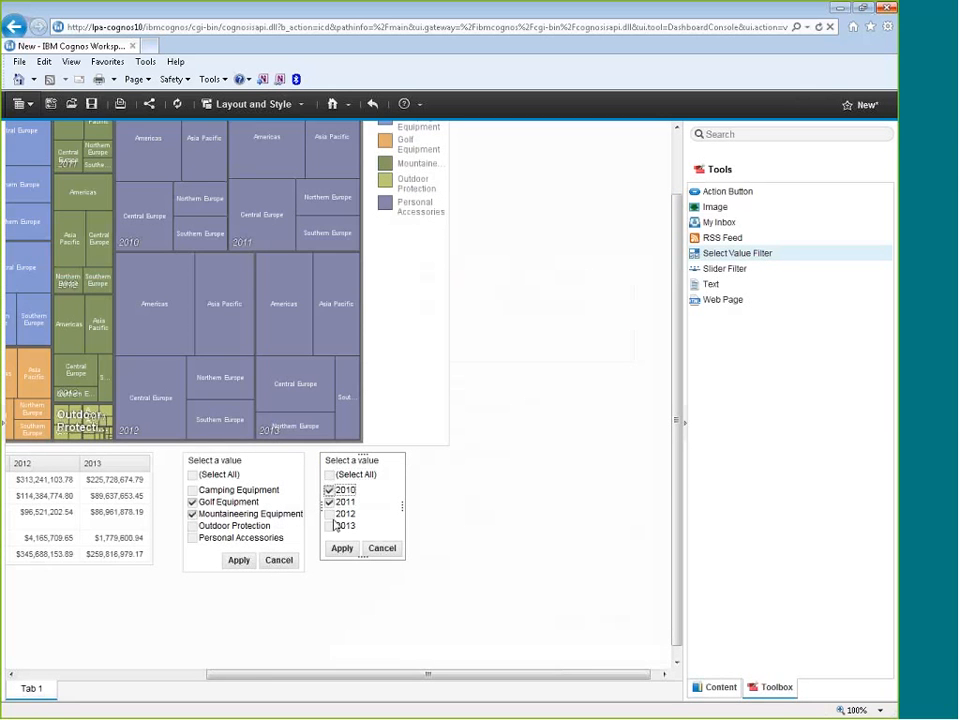
click(238, 560)
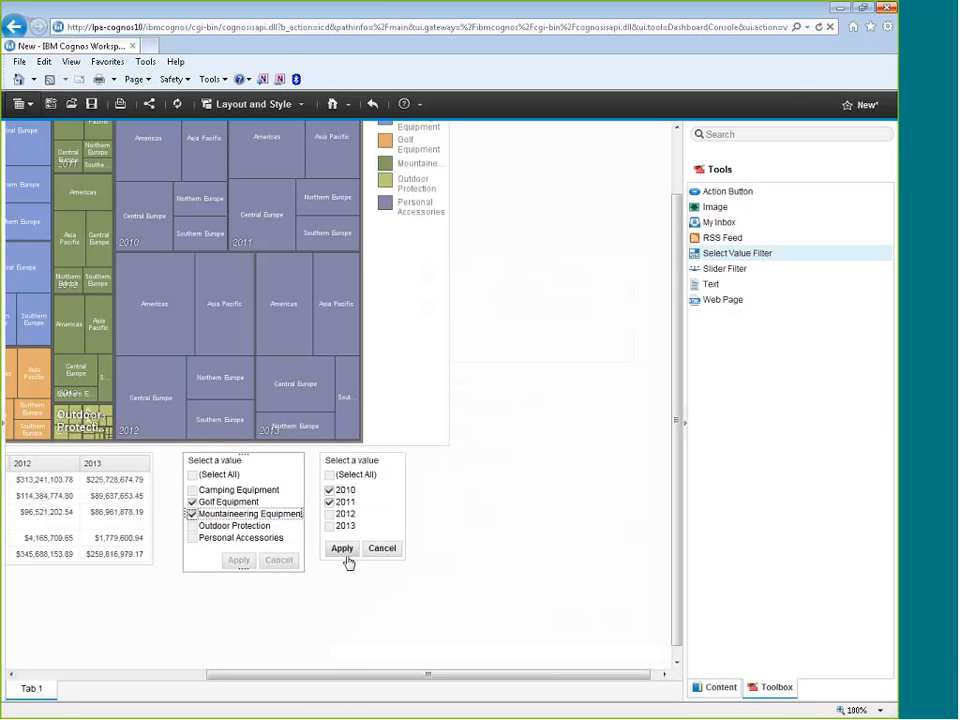
click(342, 549)
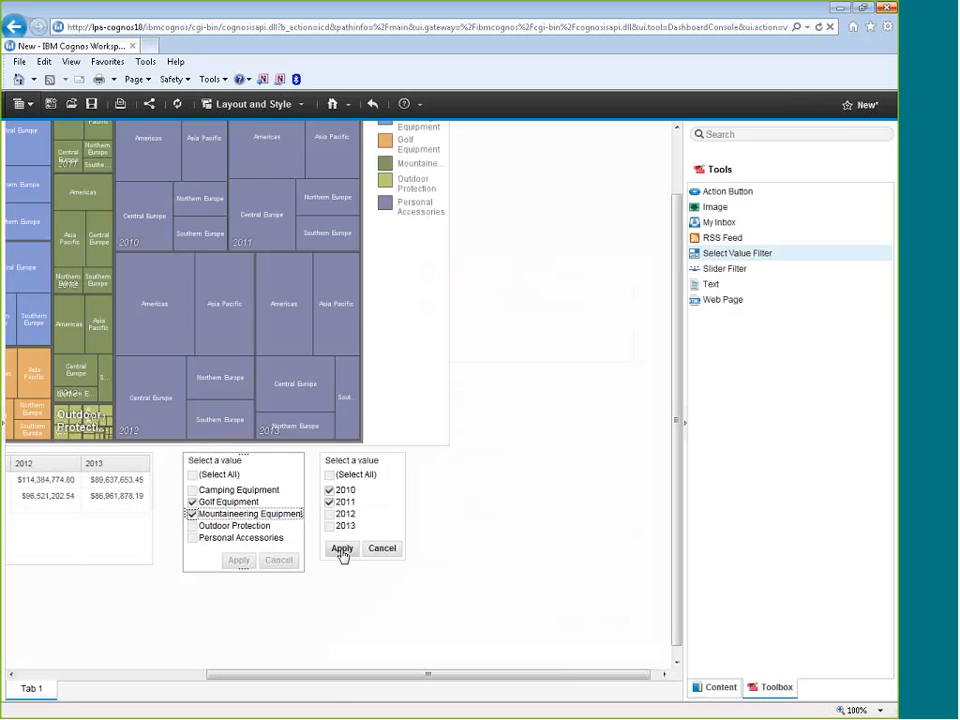
- Collapse the toolbox pane and bring the whole filtered treemap and crosstab into view
drag(332, 681, 229, 687)
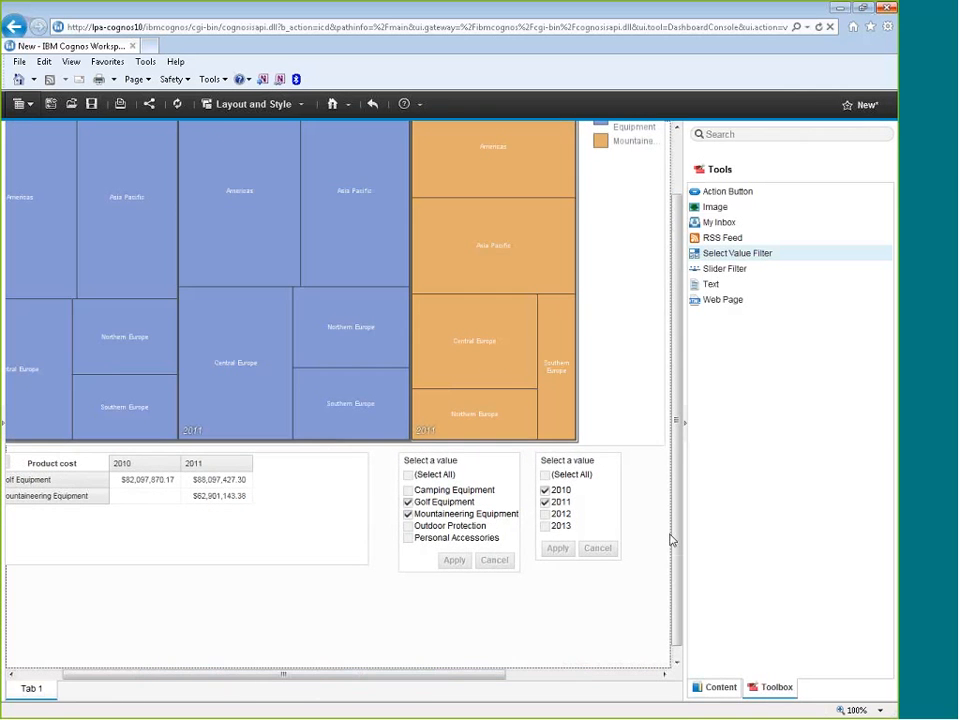
scroll(682, 500, up, 2)
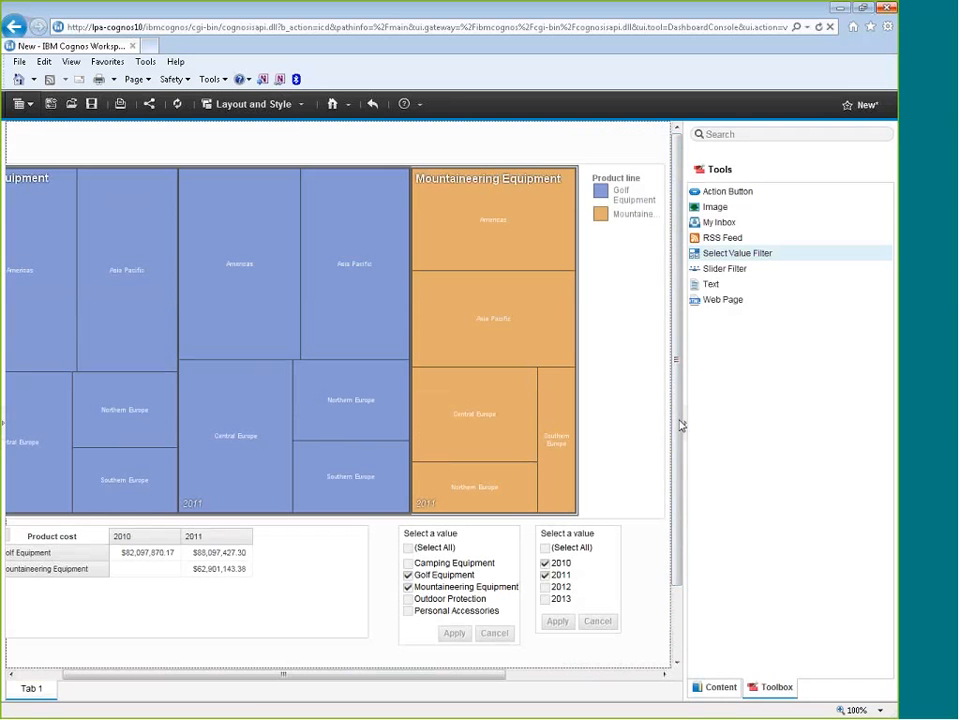
click(688, 430)
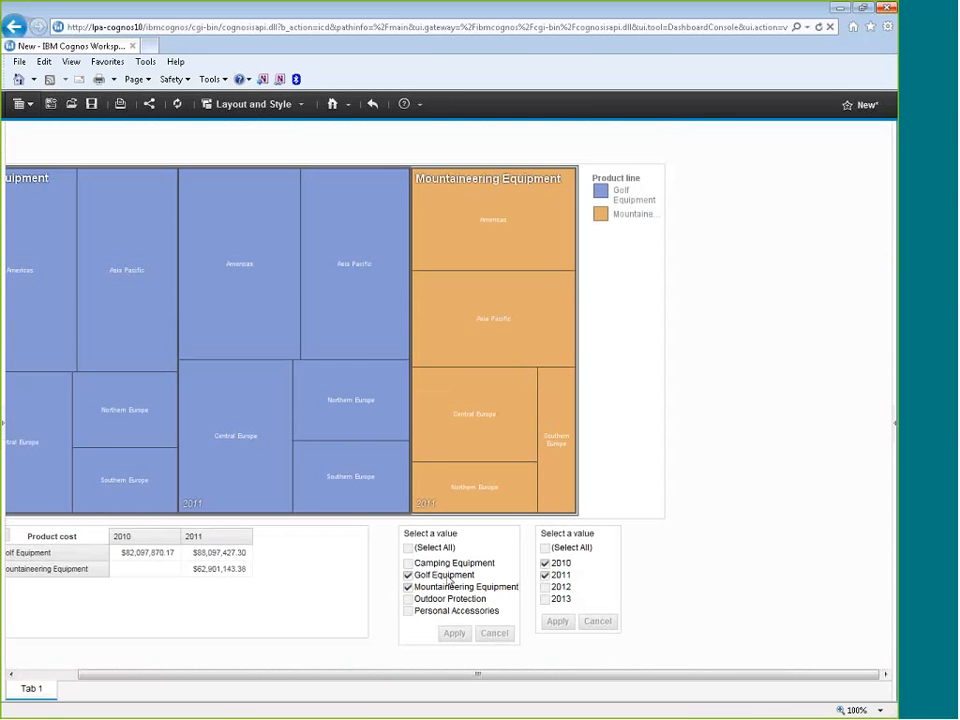
drag(305, 676, 268, 678)
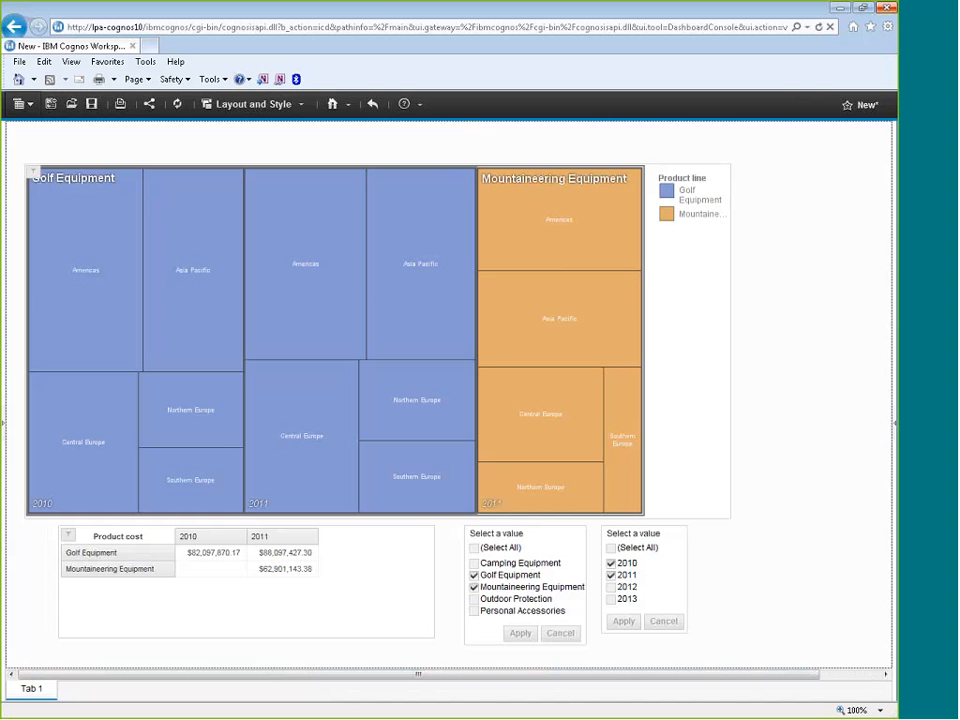
- Apply the product line filter with only Mountaineering Equipment selected
click(475, 575)
click(520, 634)
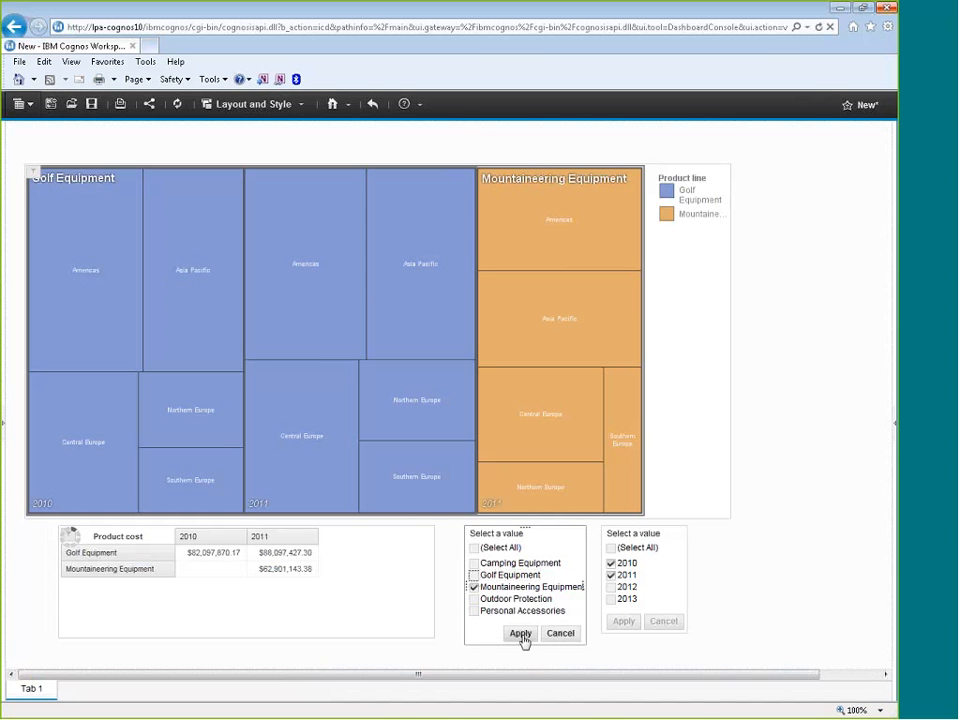
- Clear 2011 in the year filter, and apply the product line filter with Personal Accessories added
click(611, 575)
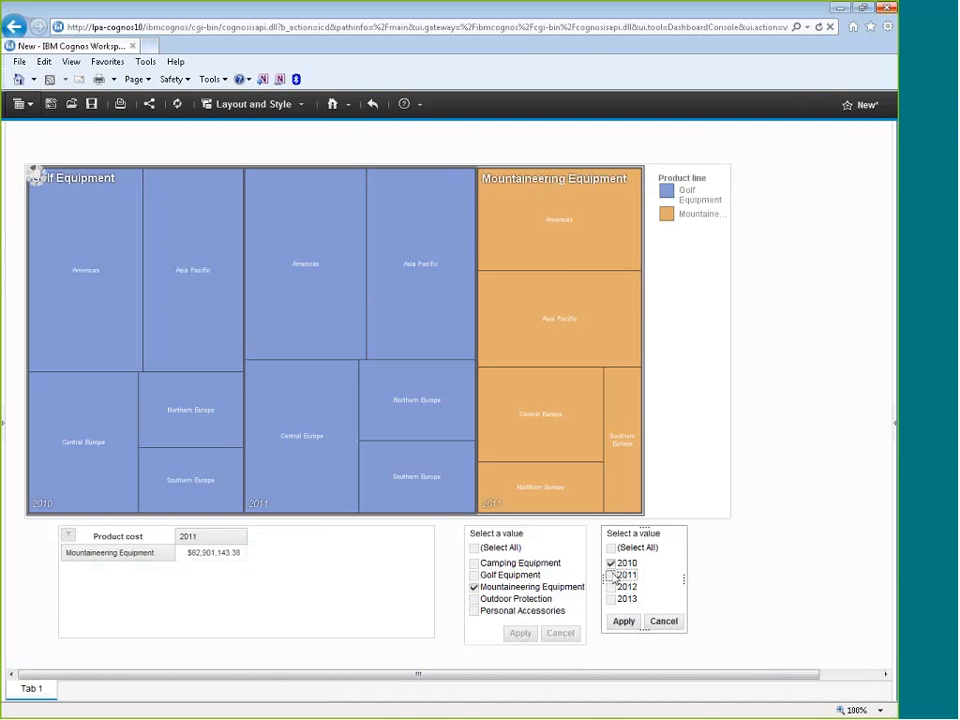
click(474, 610)
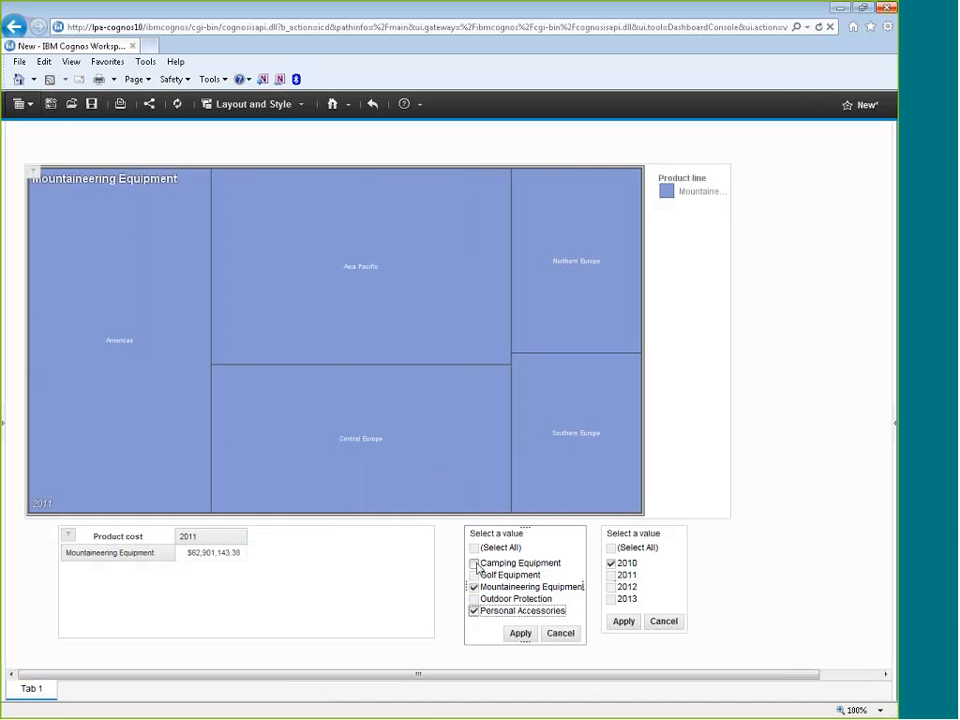
click(520, 634)
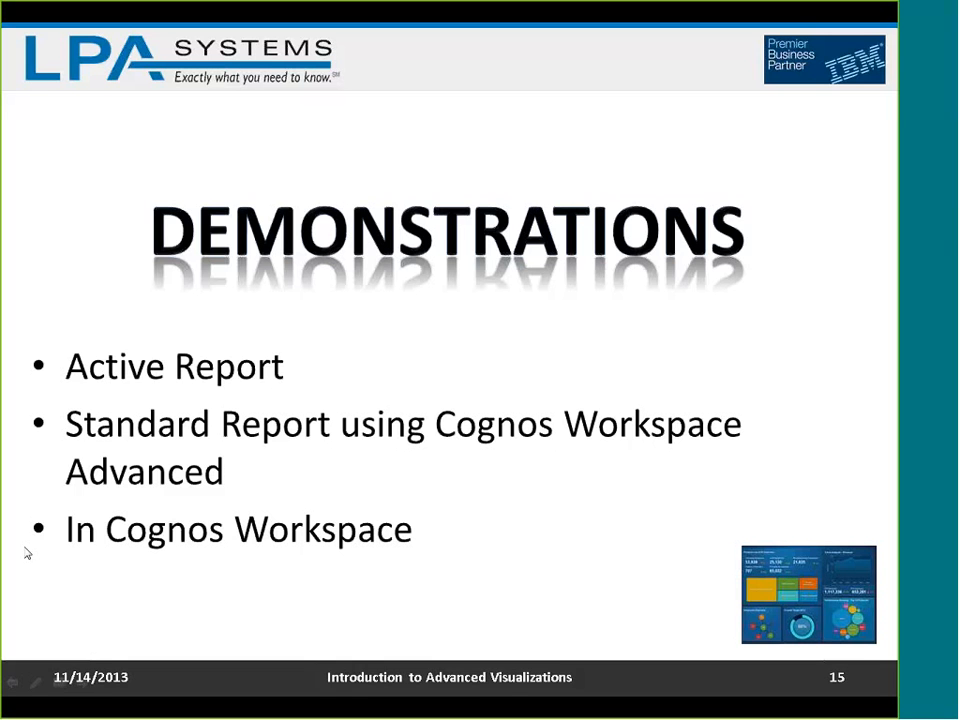
click(27, 553)
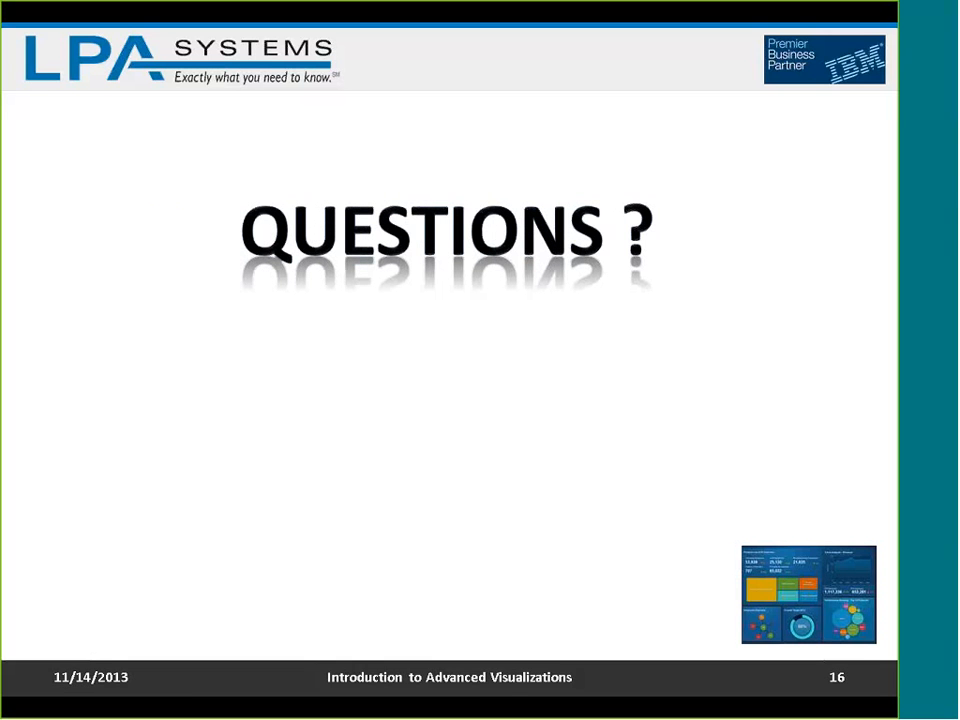
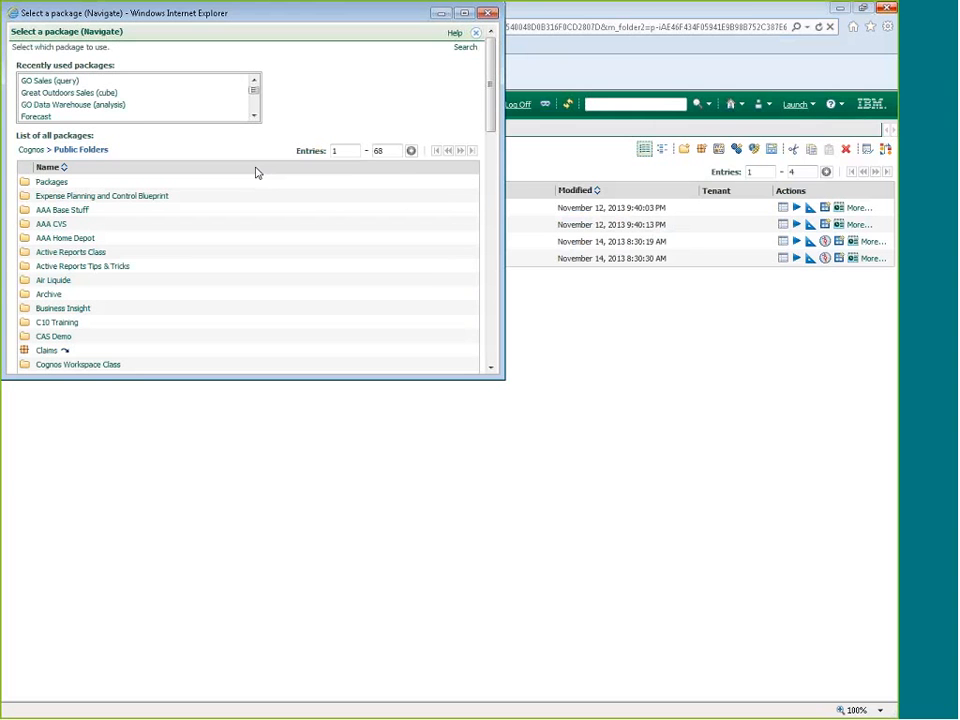
- Create a new blank report in Report Studio using the GO Data Warehouse (analysis) package
click(34, 117)
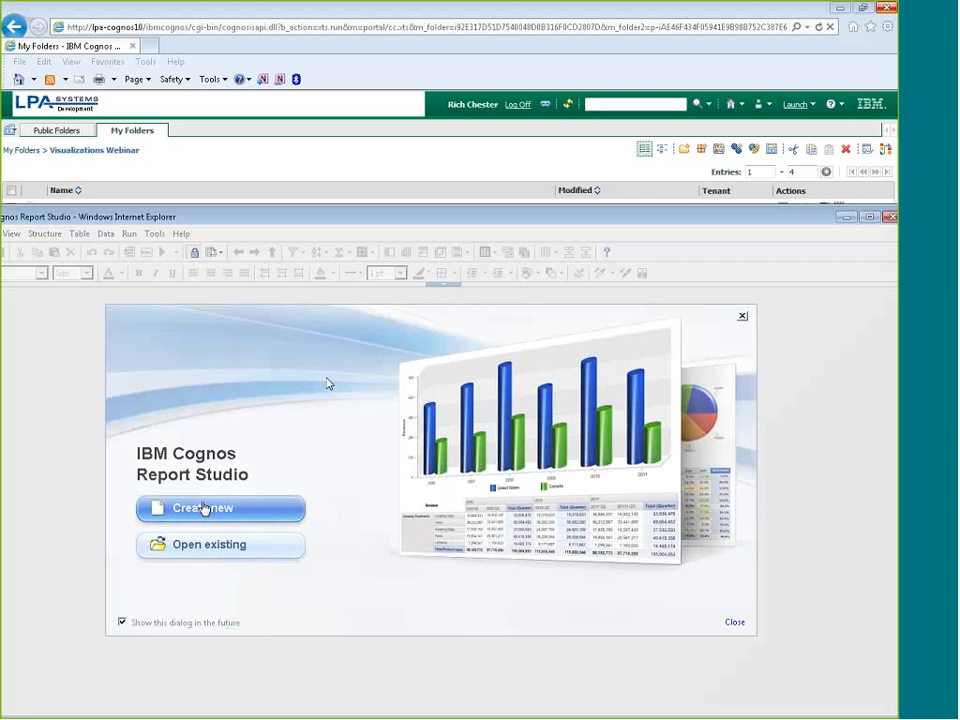
click(202, 512)
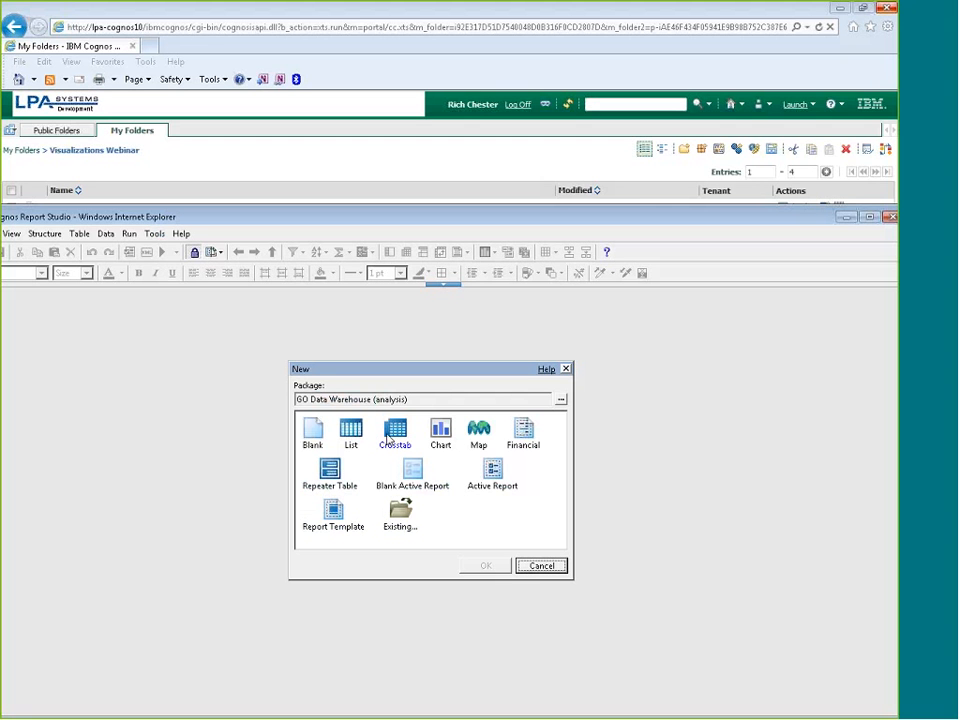
double_click(313, 432)
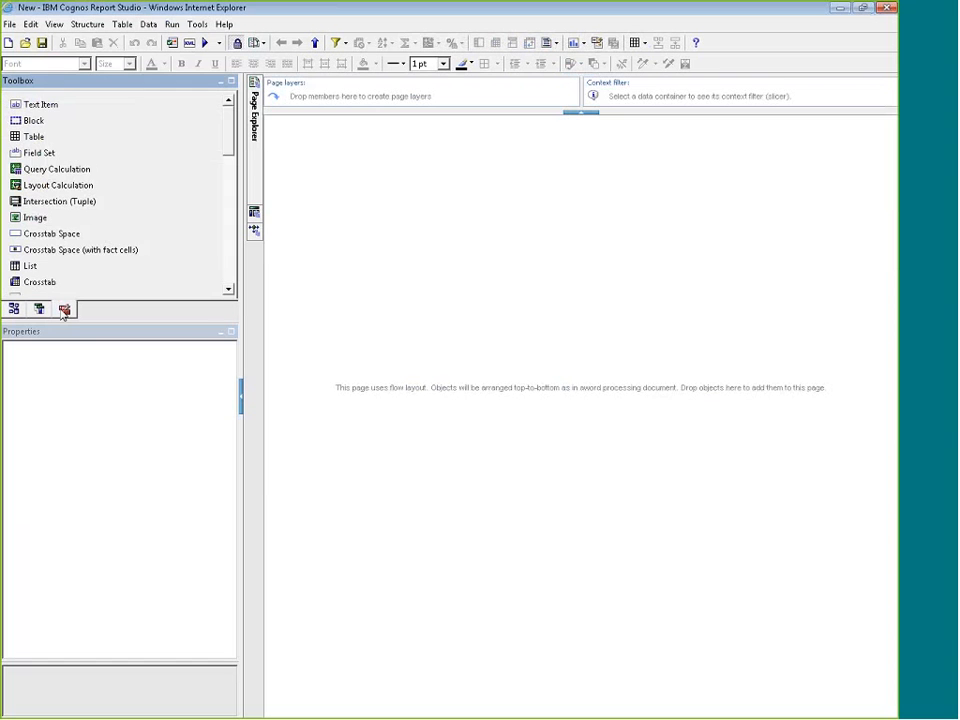
- Insert a Treemap by category visualization onto the blank report page
scroll(80, 258, down, 4)
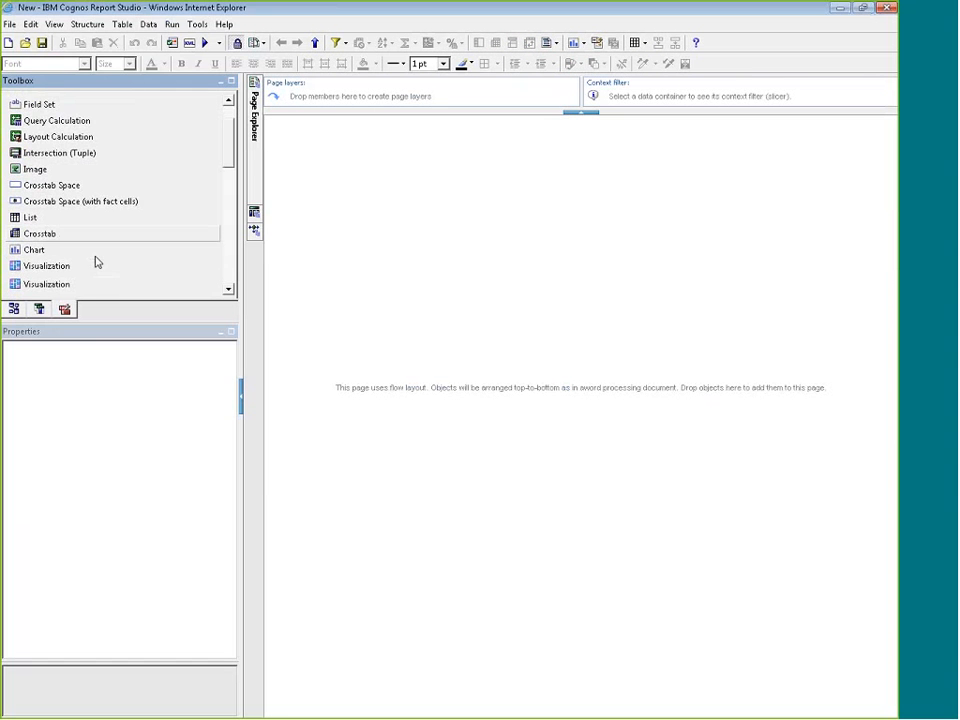
drag(66, 256, 401, 322)
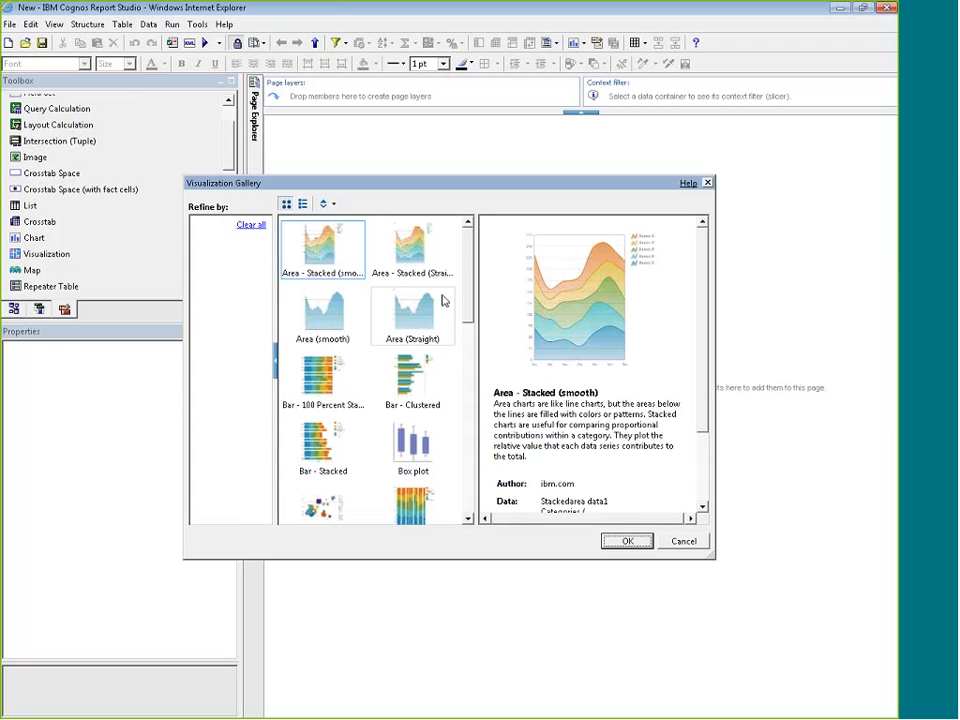
drag(465, 310, 470, 496)
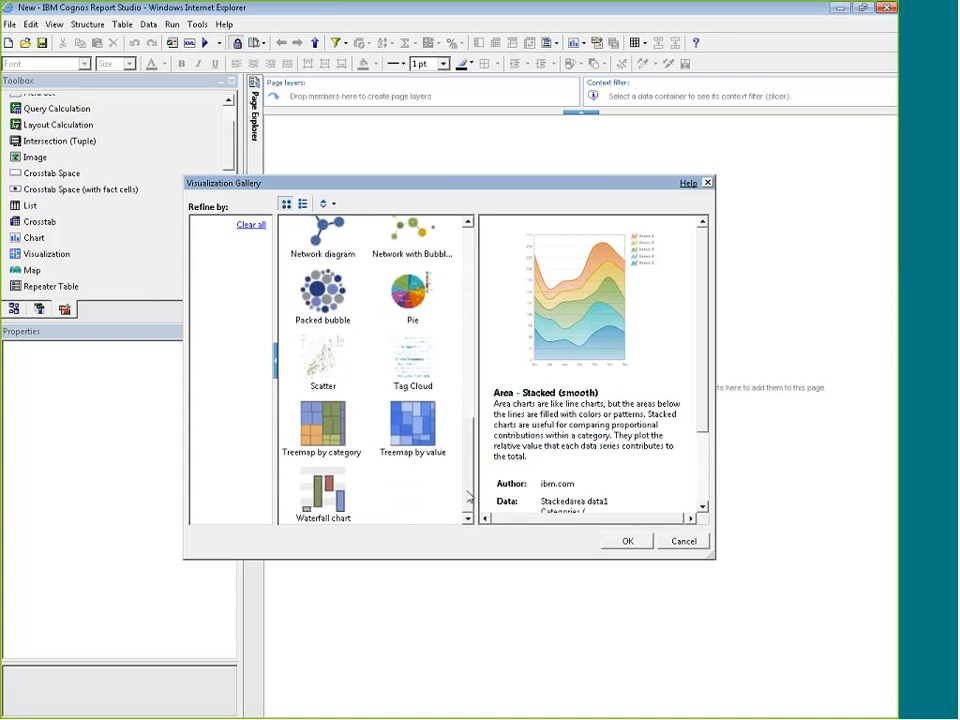
click(321, 425)
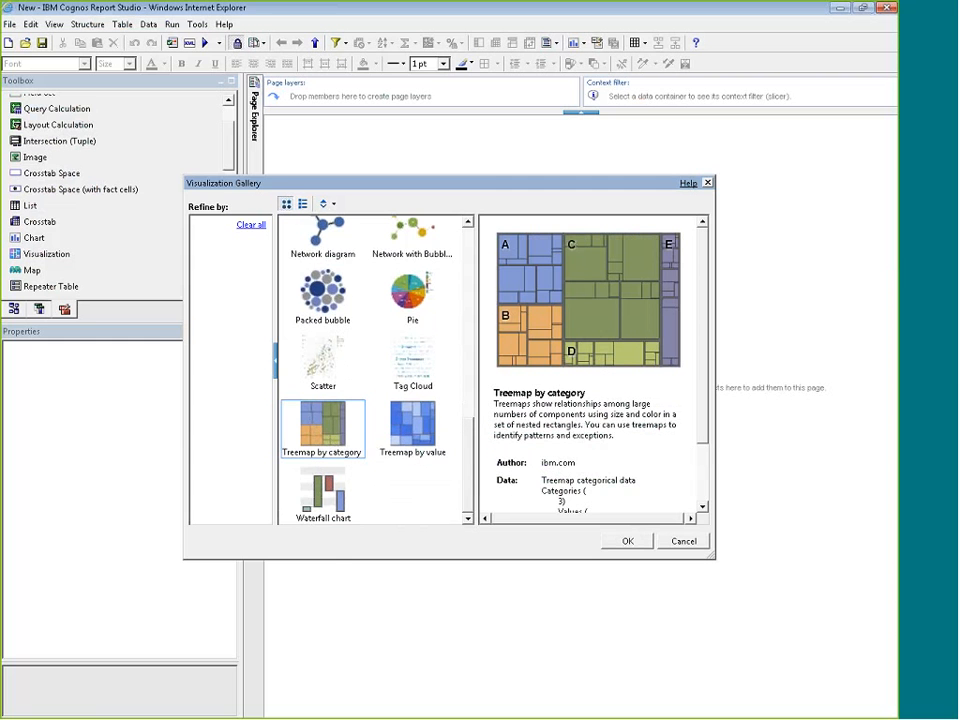
click(626, 540)
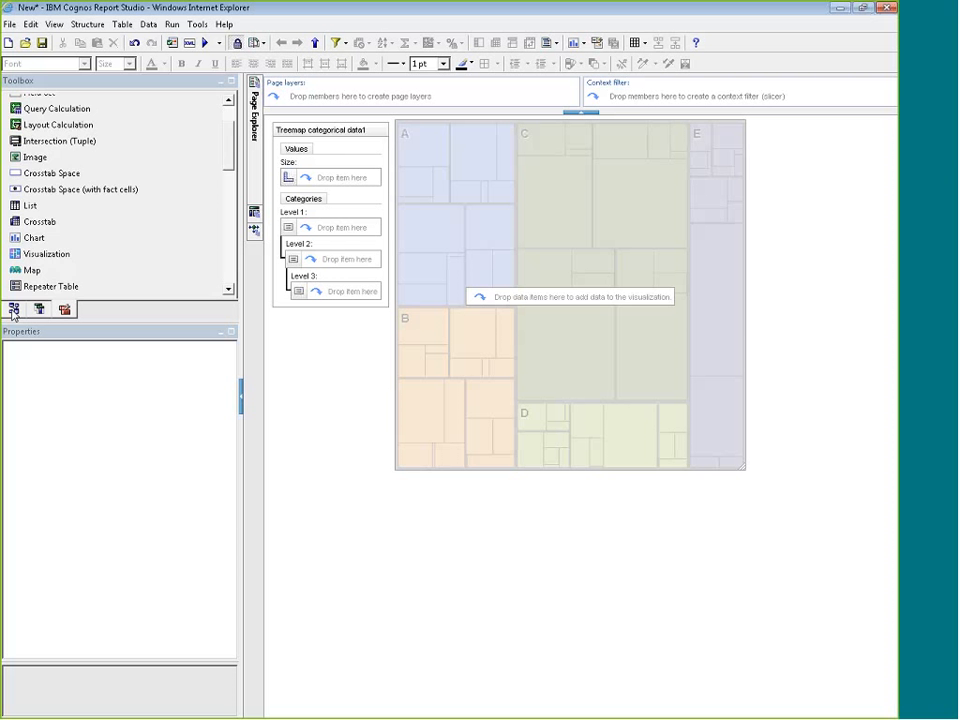
- Add Region from the Retailers hierarchy under Sales and Marketing (analysis) > Sales as the treemap's Level 1 category
click(14, 309)
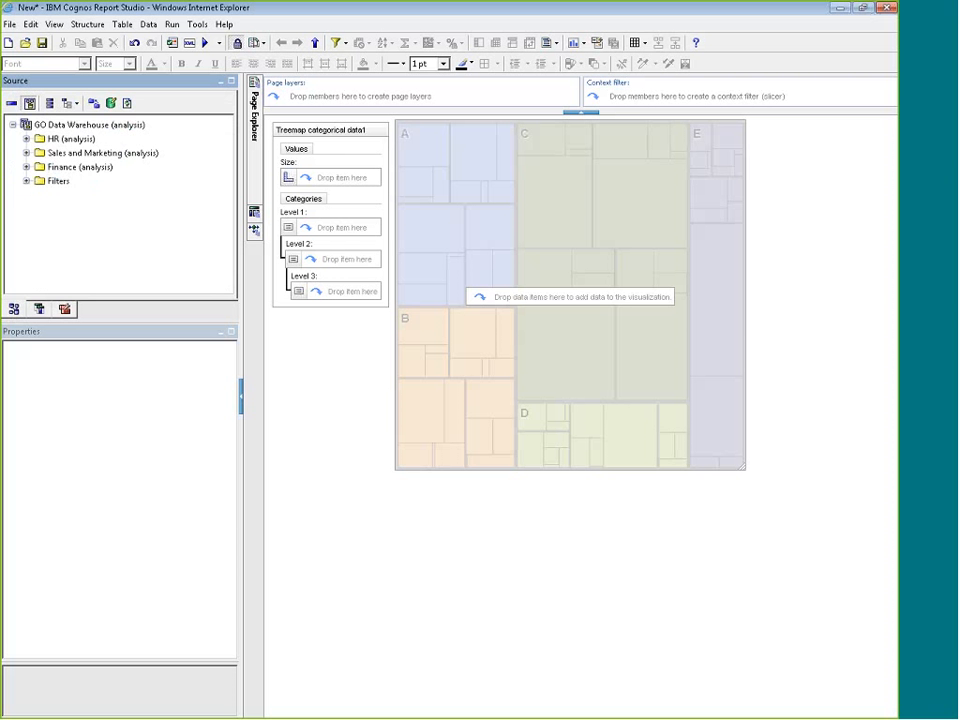
click(26, 153)
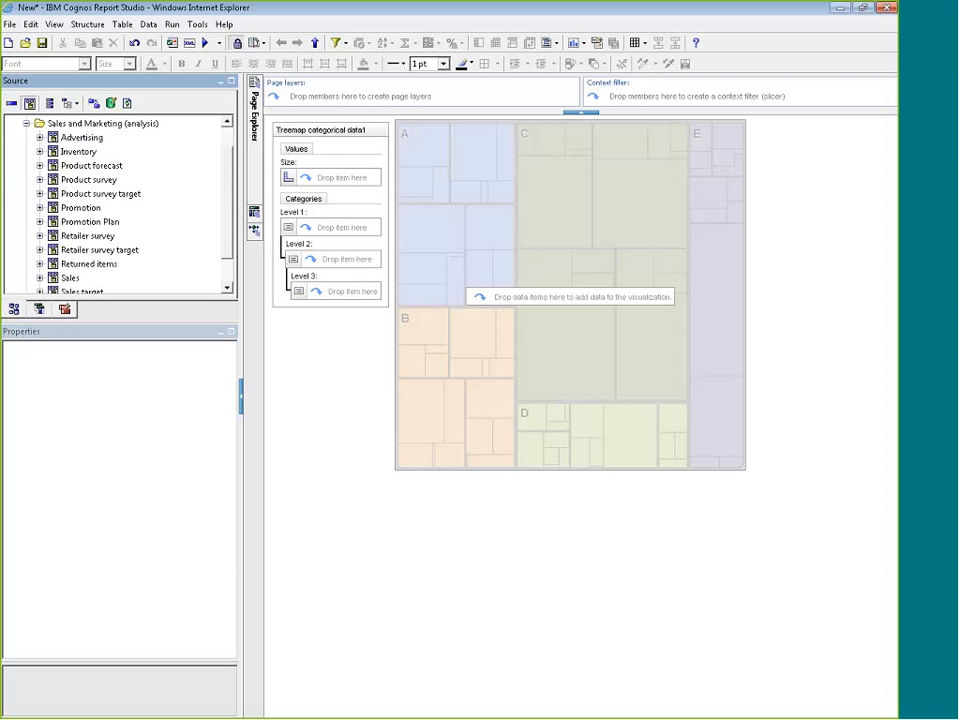
click(40, 278)
scroll(53, 260, down, 2)
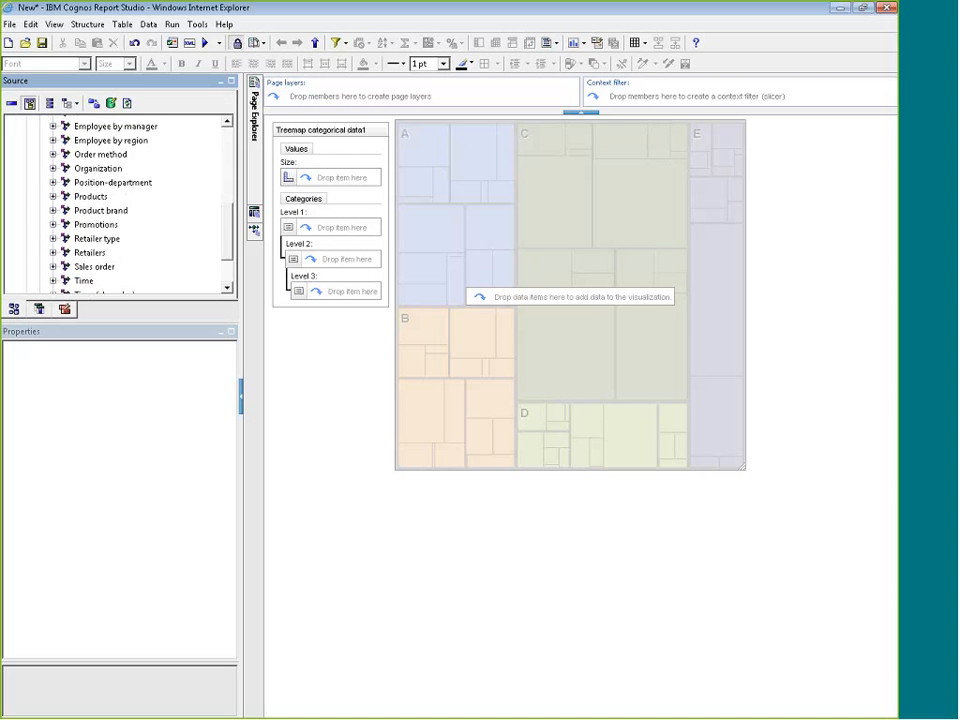
scroll(54, 260, up, 1)
scroll(50, 255, down, 2)
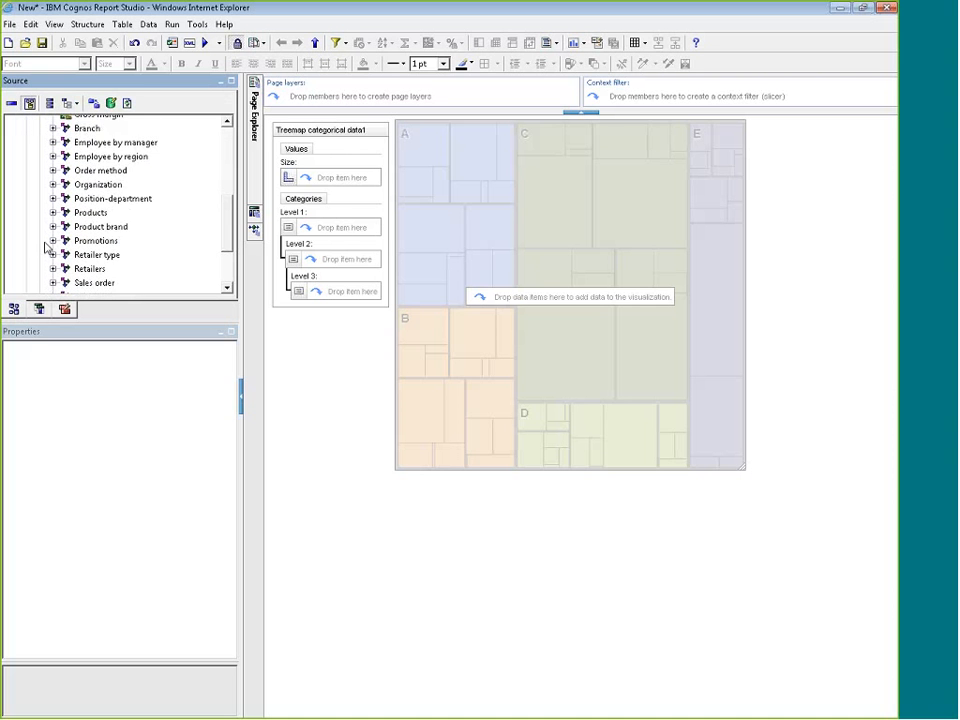
click(51, 254)
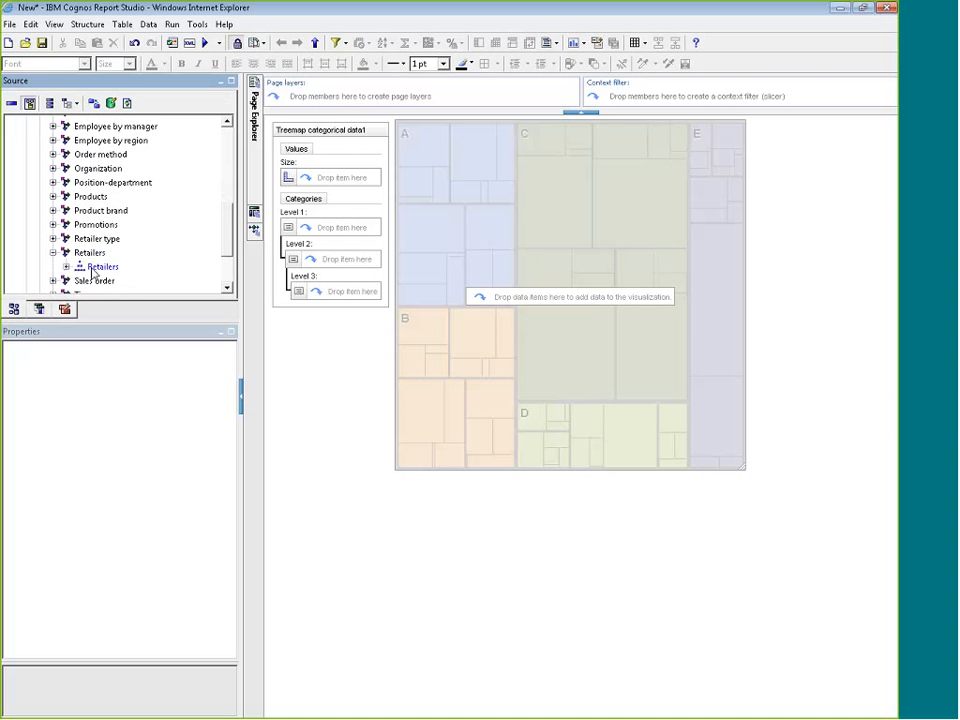
click(66, 266)
click(112, 231)
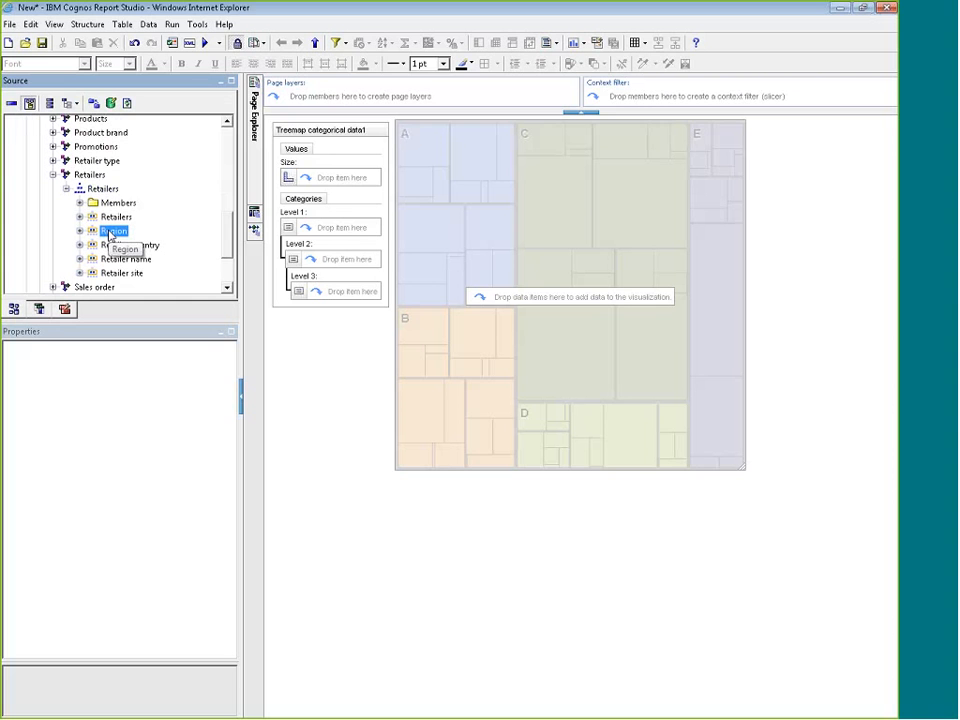
drag(111, 235, 290, 224)
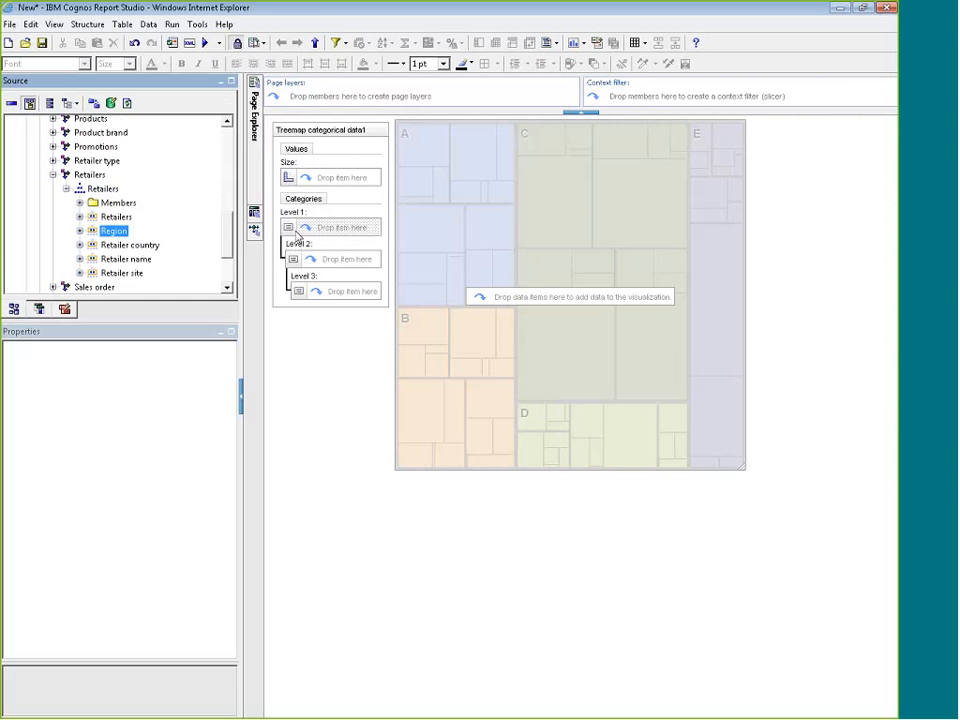
right_click(289, 232)
drag(113, 231, 322, 236)
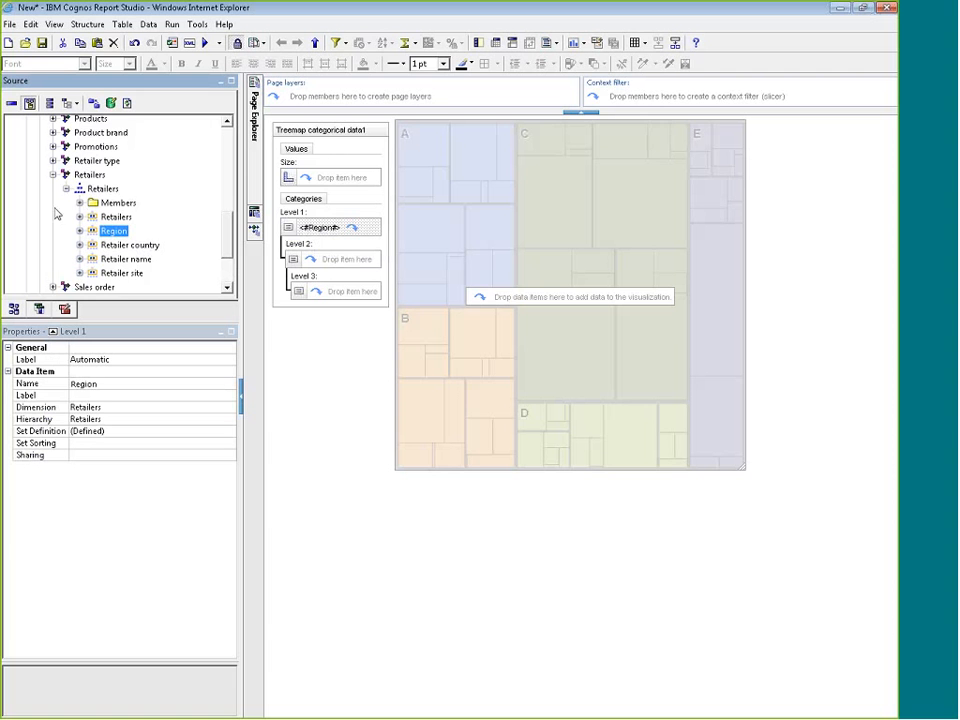
- Set Product cost from Sales fact as the treemap's Size value and collapse Sales fact
scroll(58, 214, up, 3)
scroll(58, 214, up, 3)
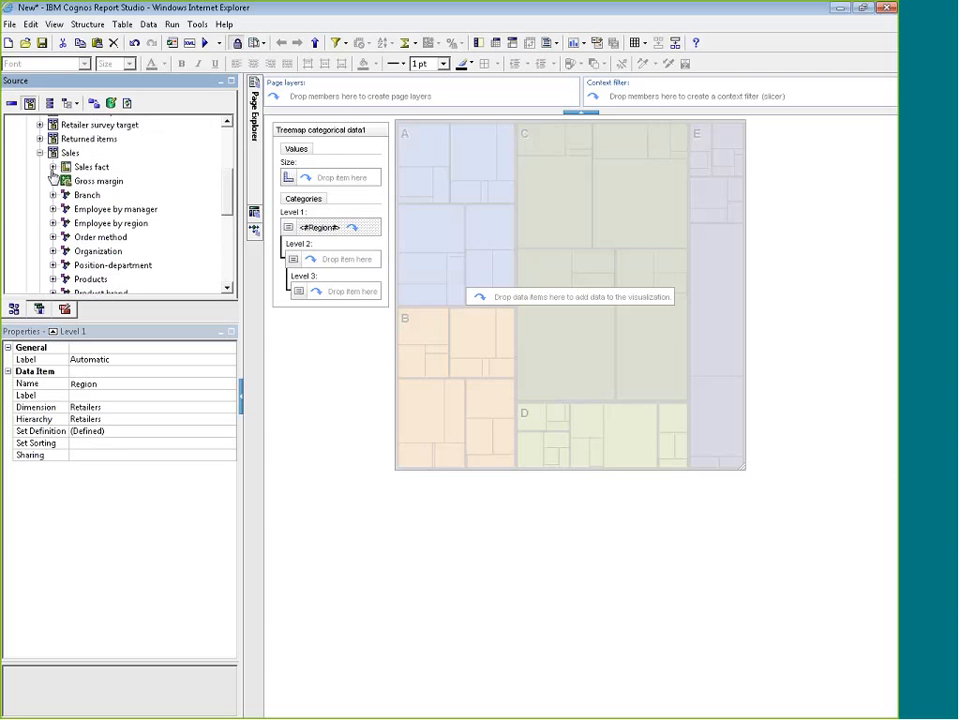
click(56, 170)
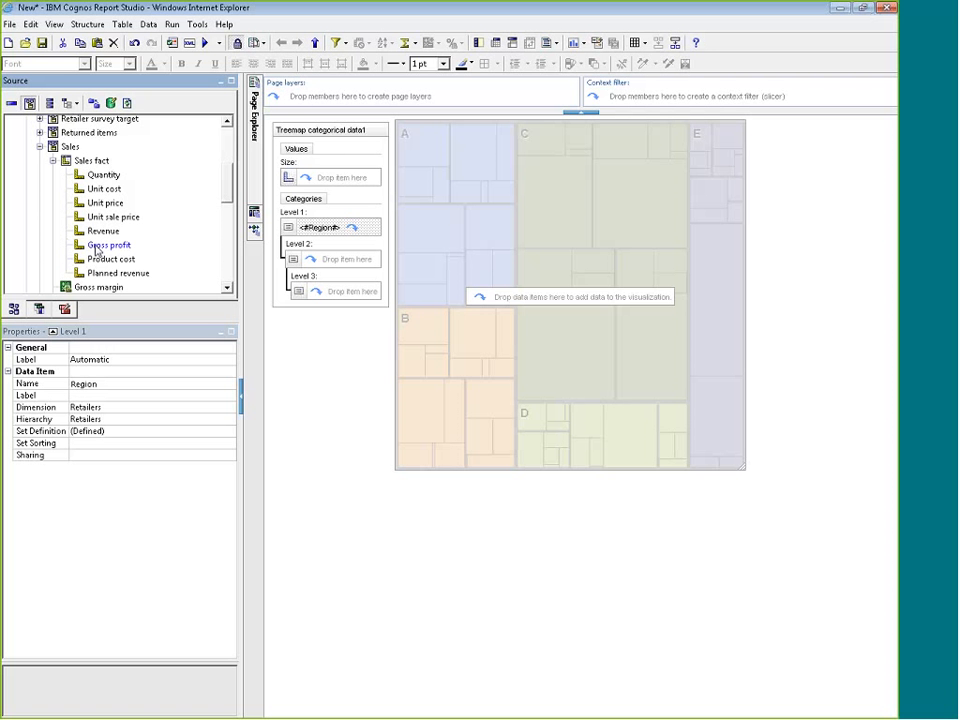
click(110, 259)
drag(140, 256, 306, 184)
click(53, 161)
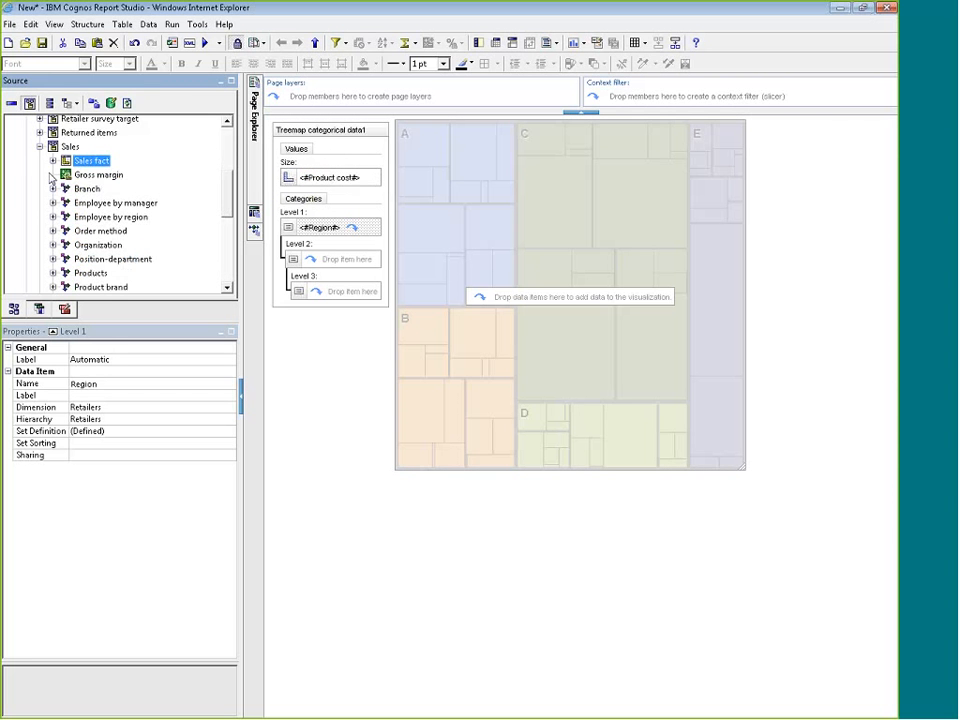
- Add Product line from the Products hierarchy under Sales as the treemap's Level 2 category
scroll(43, 204, down, 1)
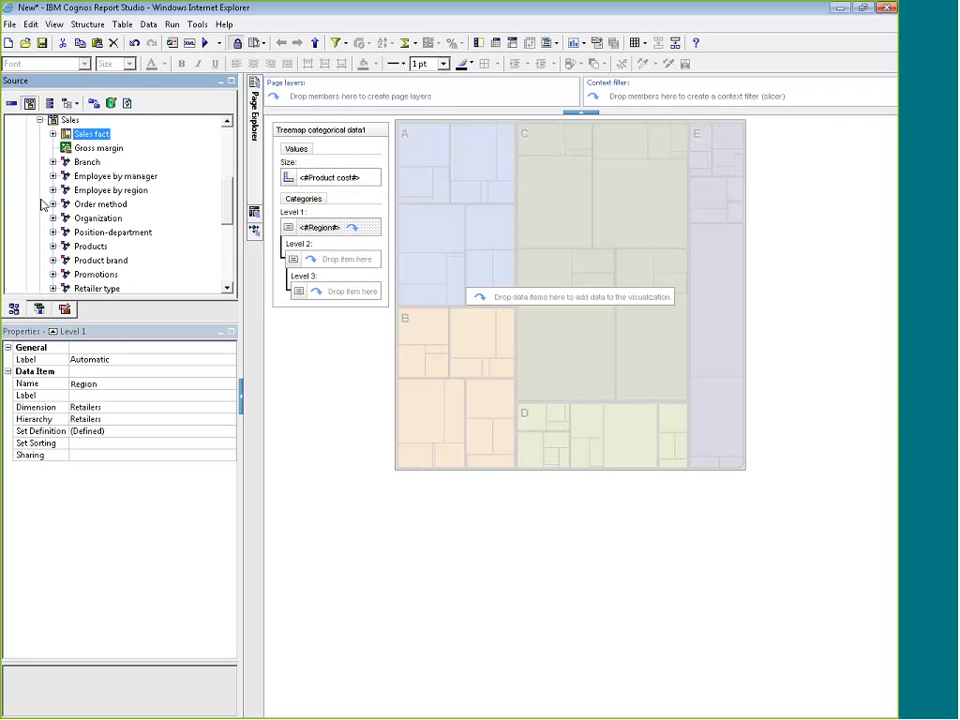
scroll(43, 204, down, 1)
click(53, 219)
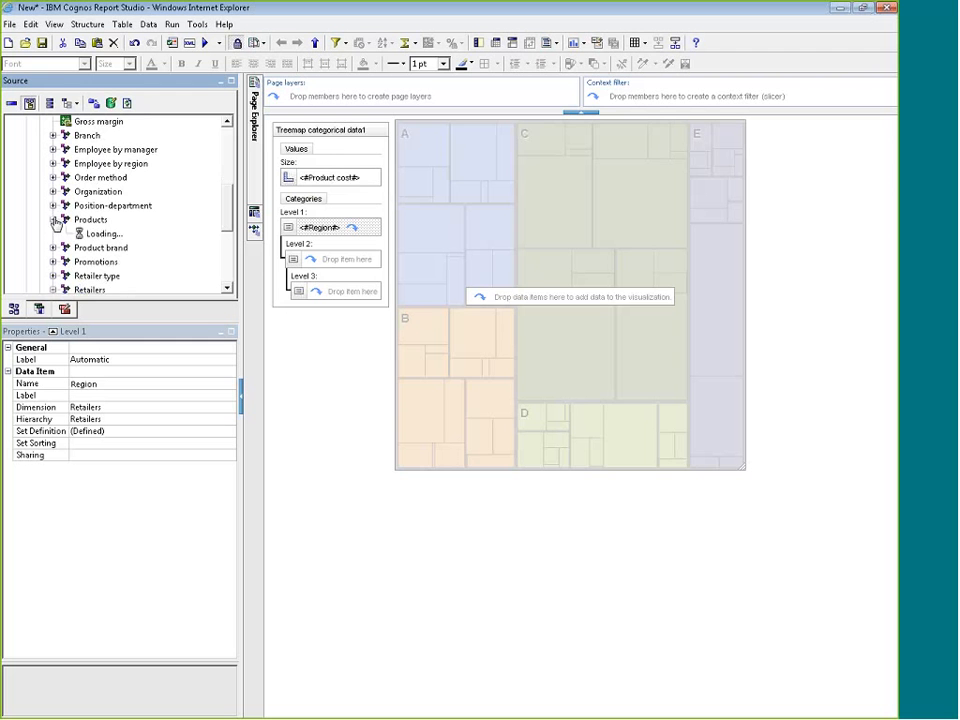
click(66, 234)
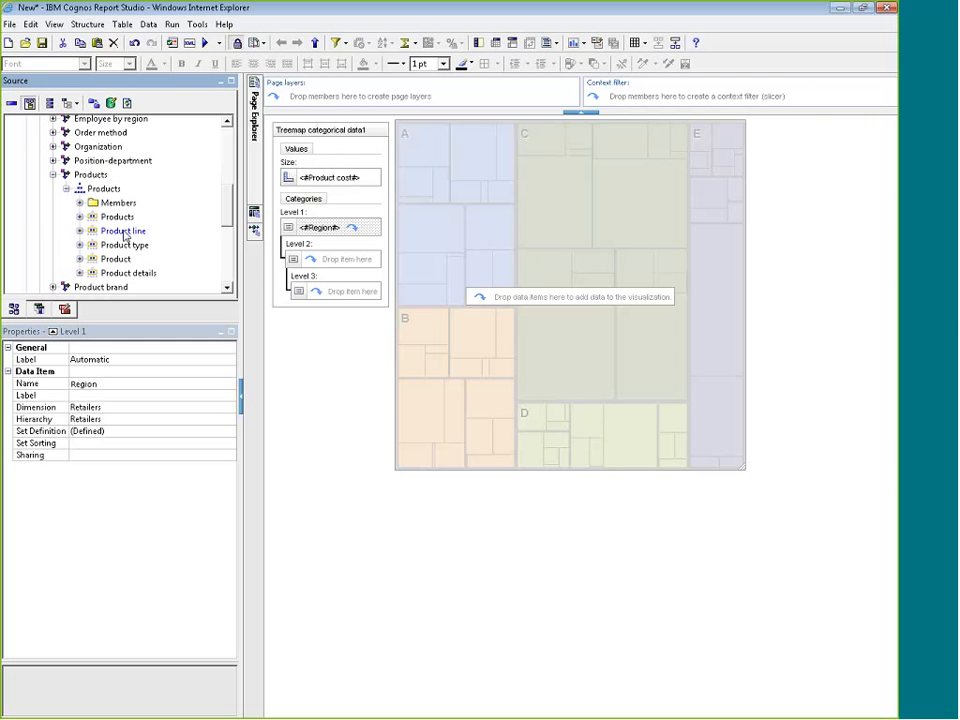
drag(123, 231, 323, 268)
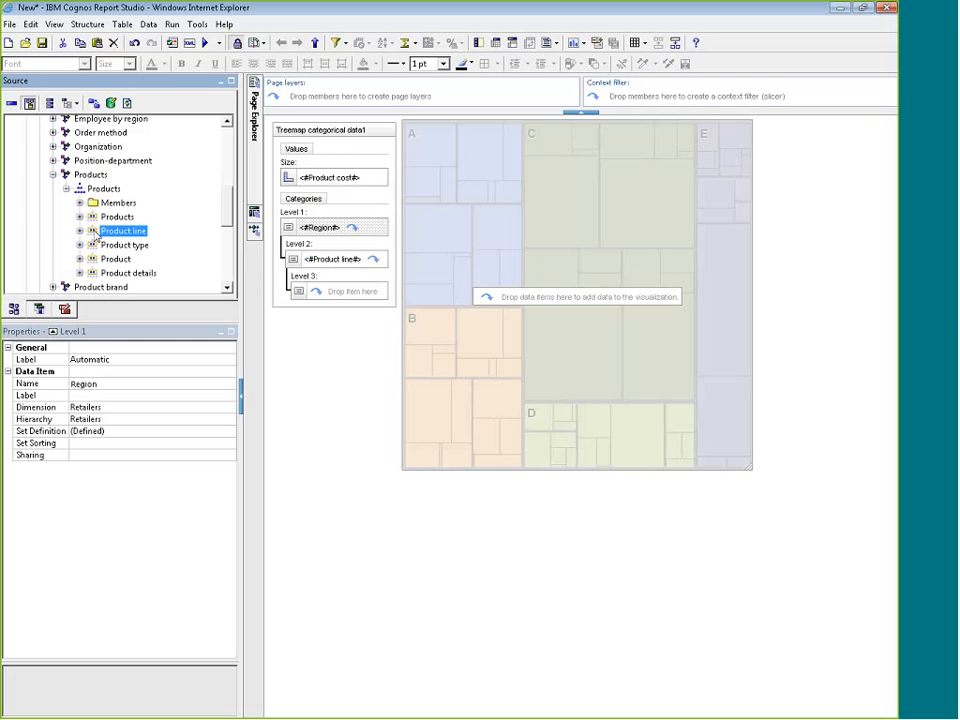
- Add Year (close date) from the Time (close day) dimension as the treemap's Level 3 category
scroll(47, 233, down, 3)
scroll(47, 233, down, 4)
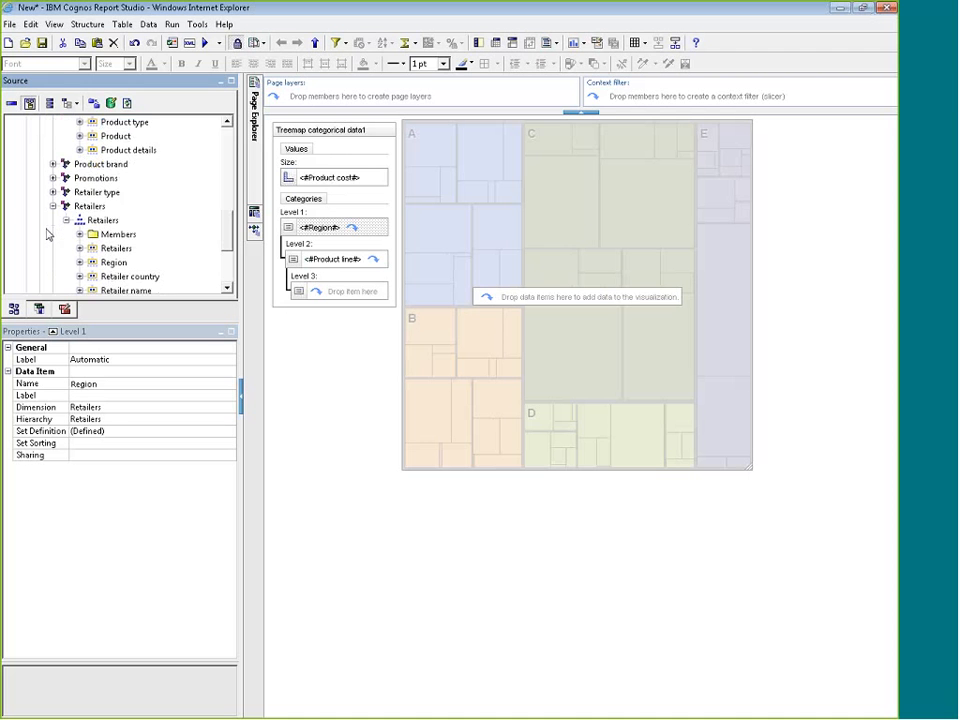
scroll(47, 233, down, 3)
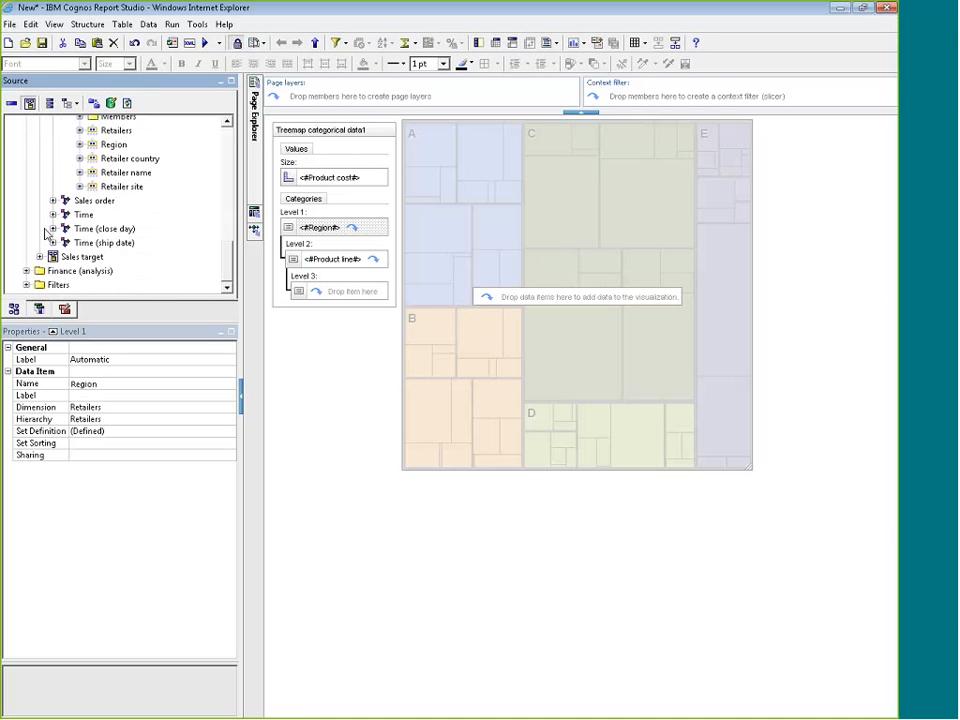
click(53, 228)
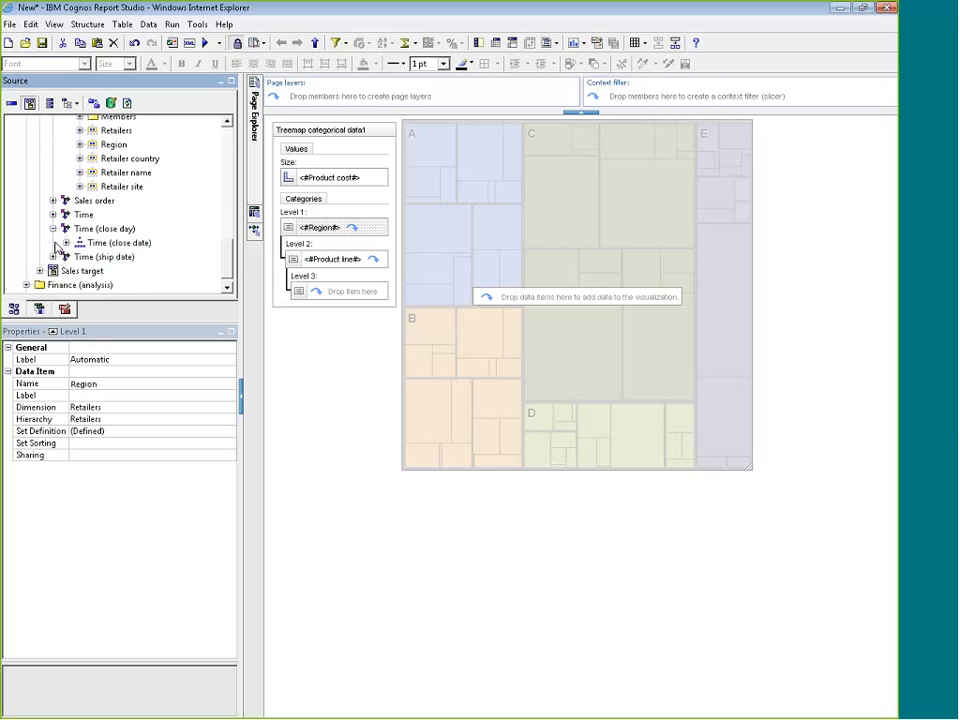
click(66, 242)
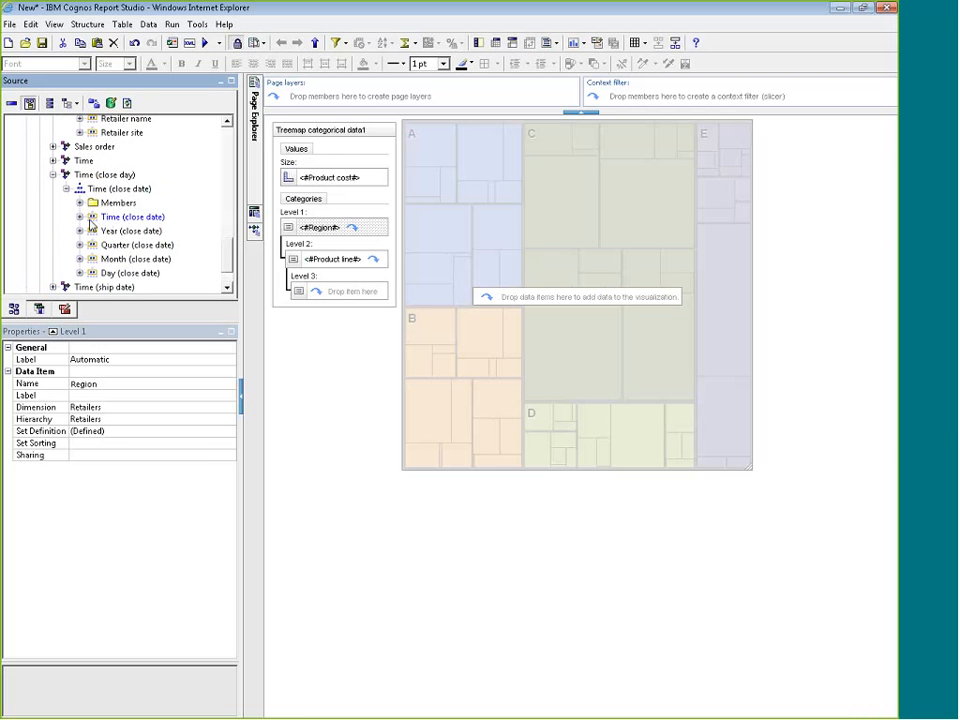
drag(91, 228, 322, 293)
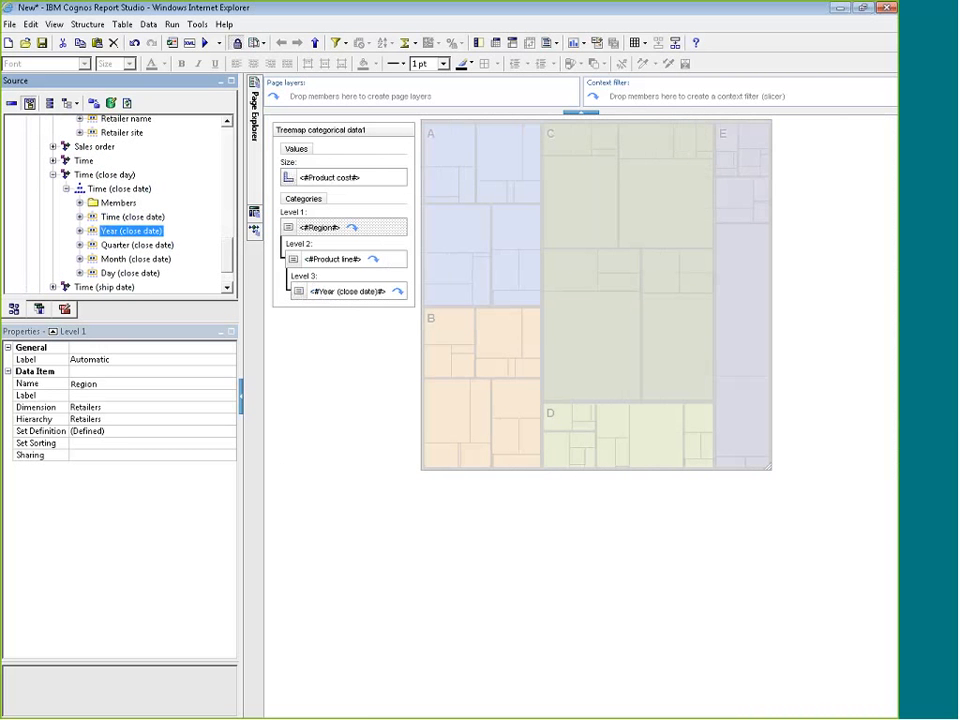
- Allow drill-up and drill-down in the report's drill behavior and run the report
click(204, 43)
click(148, 24)
mouse_move(198, 24)
mouse_move(148, 24)
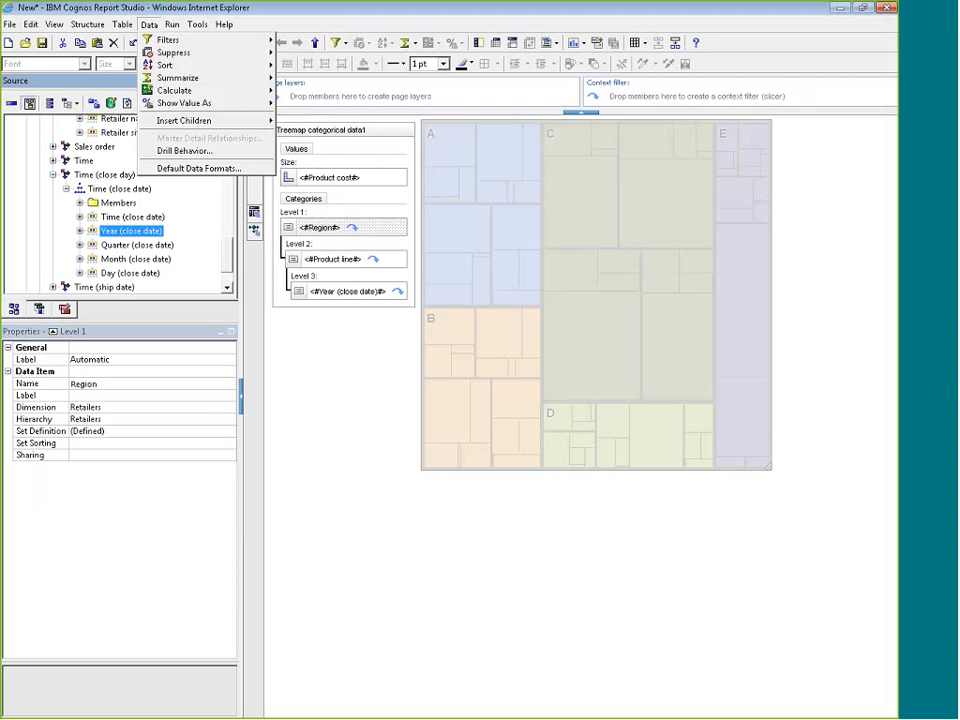
click(171, 150)
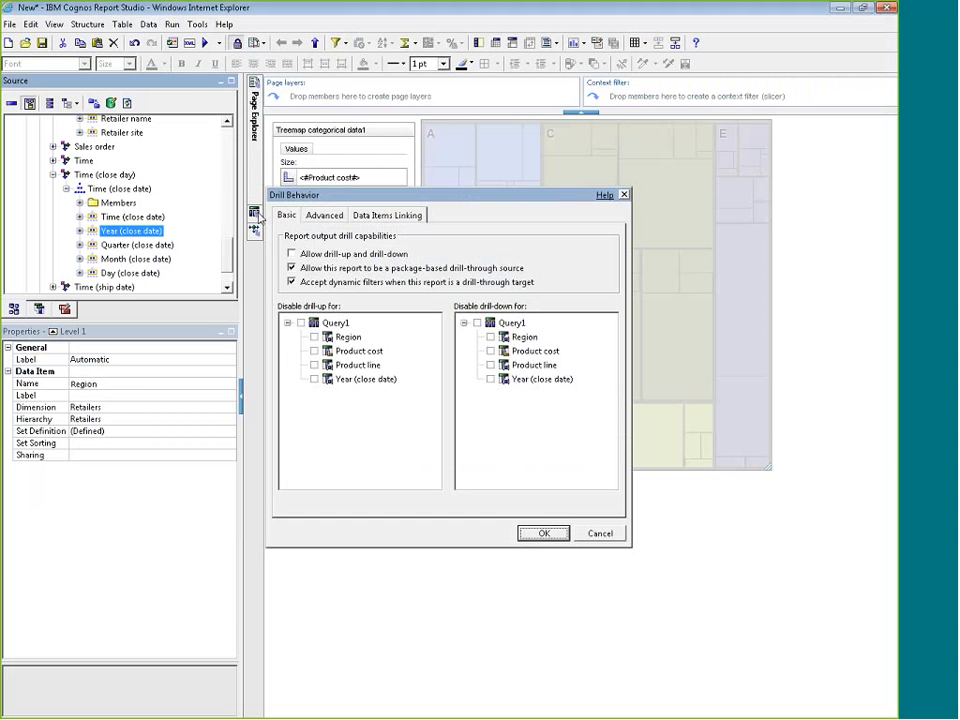
click(291, 253)
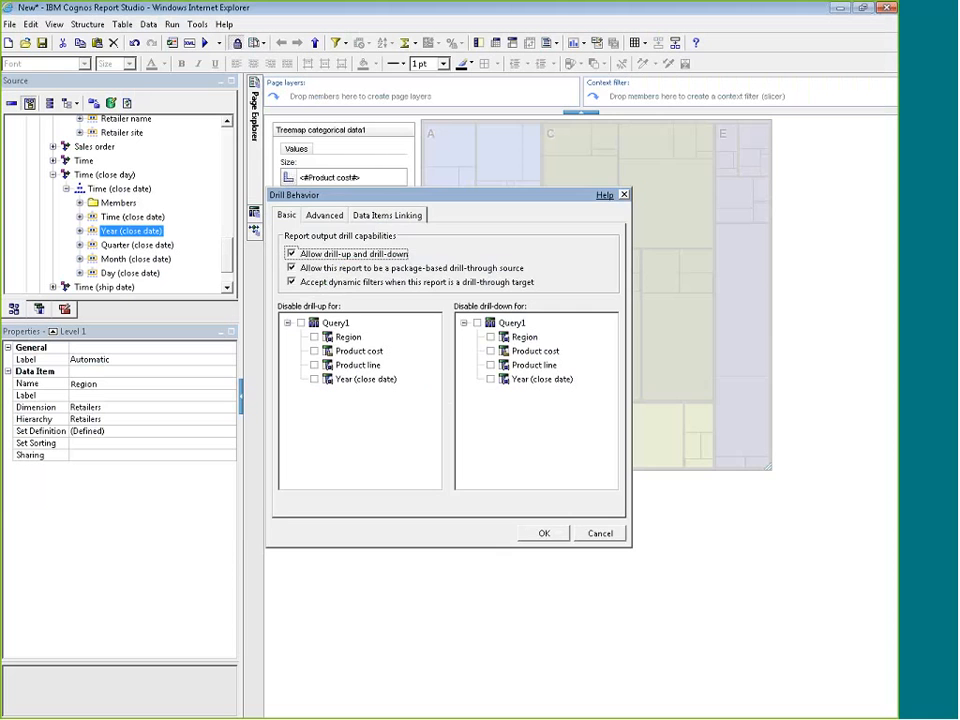
key(Return)
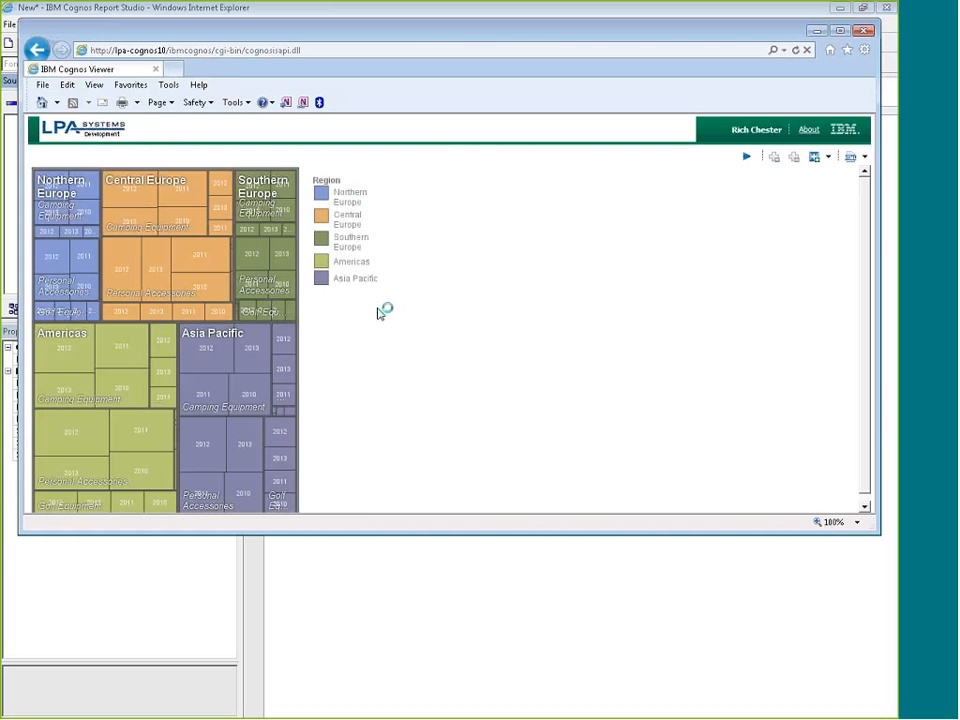
- Test drilling down on Central Europe's 2012 Camping Equipment tile and the Americas Q3 tile, and return to the report layout
click(128, 196)
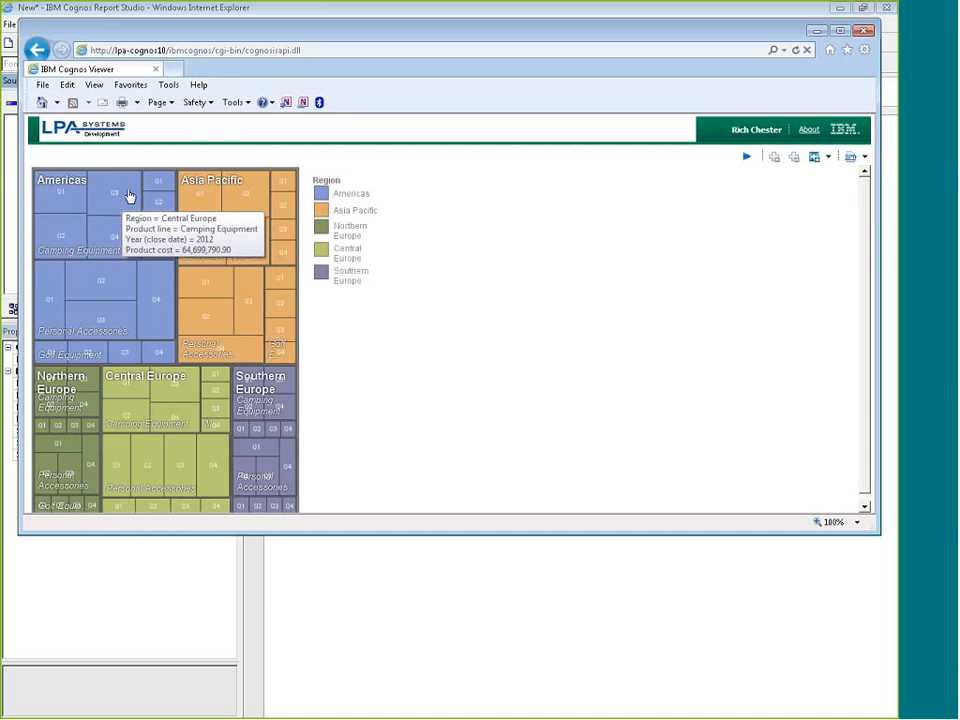
click(114, 203)
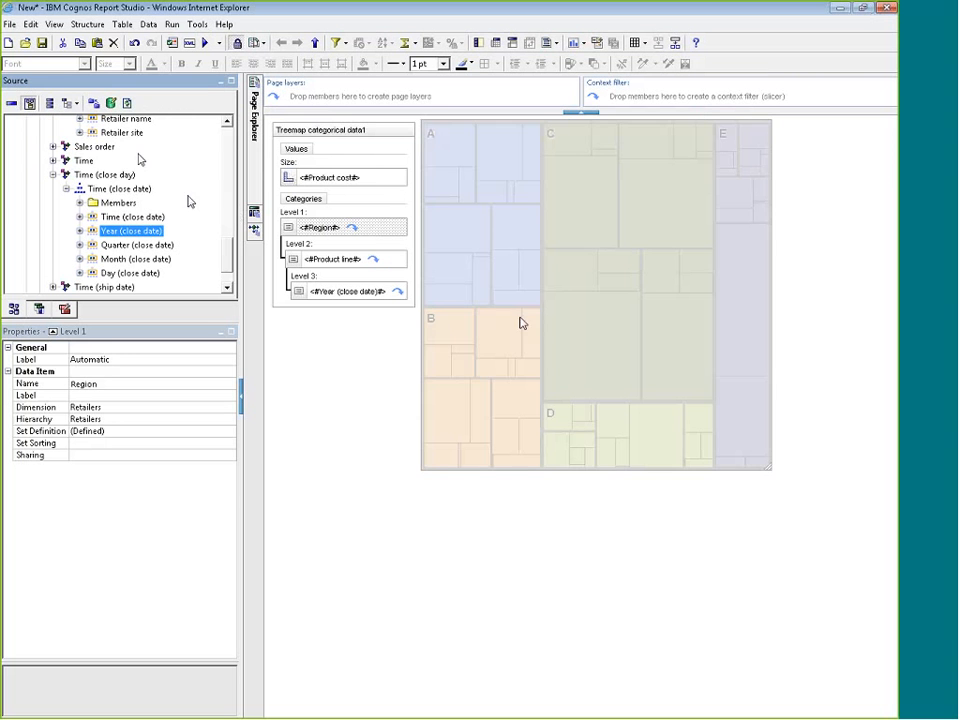
- Set the width of the treemap visualization to 1000
click(520, 322)
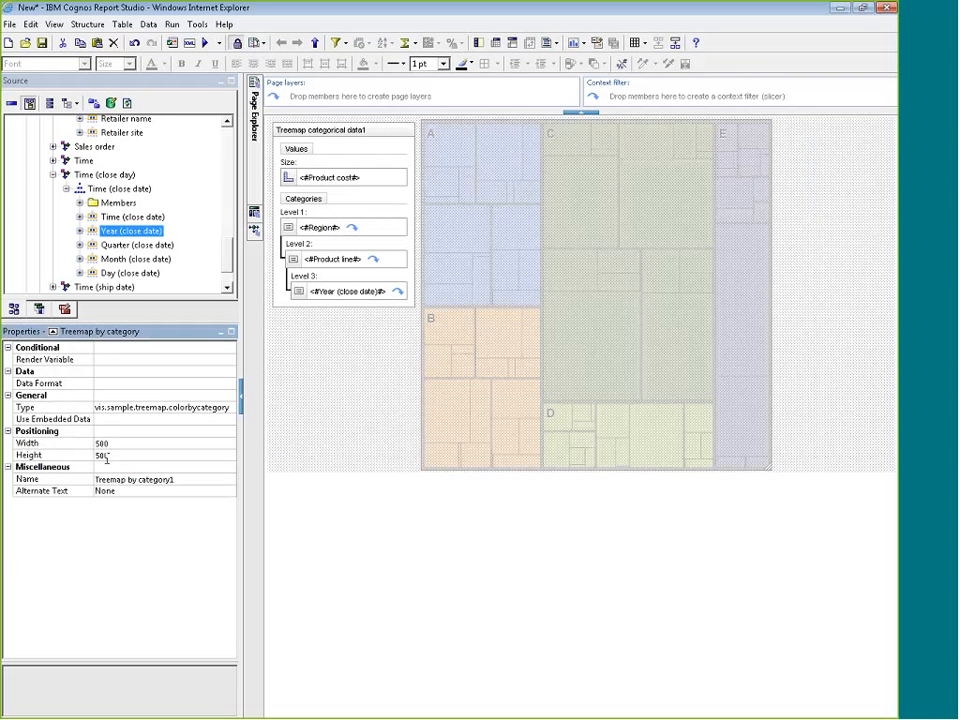
click(110, 443)
text(1000)
key(Return)
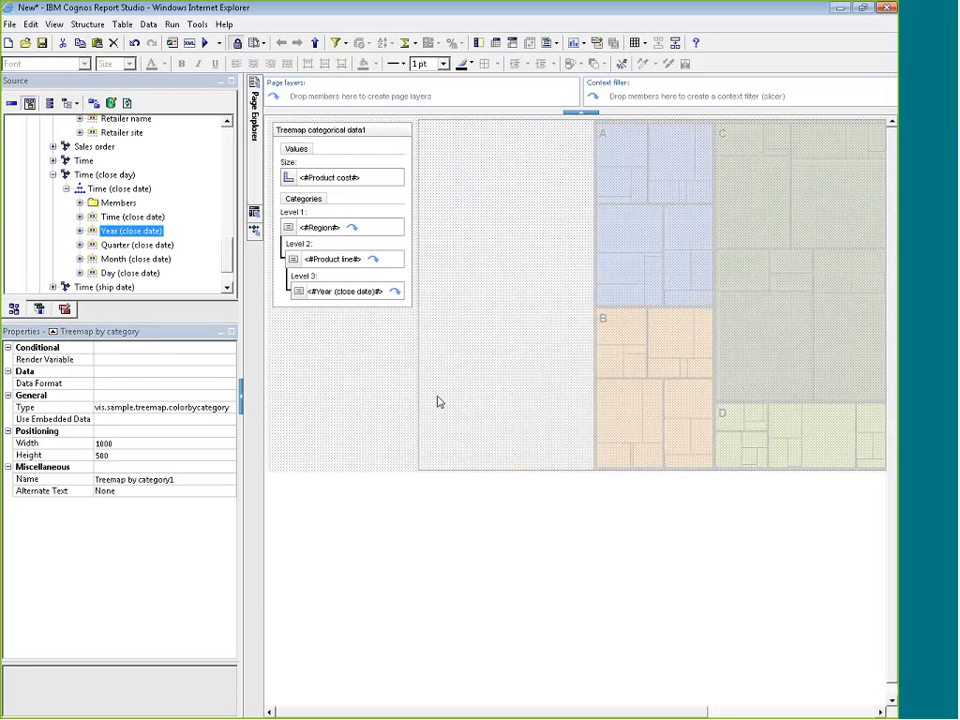
click(285, 300)
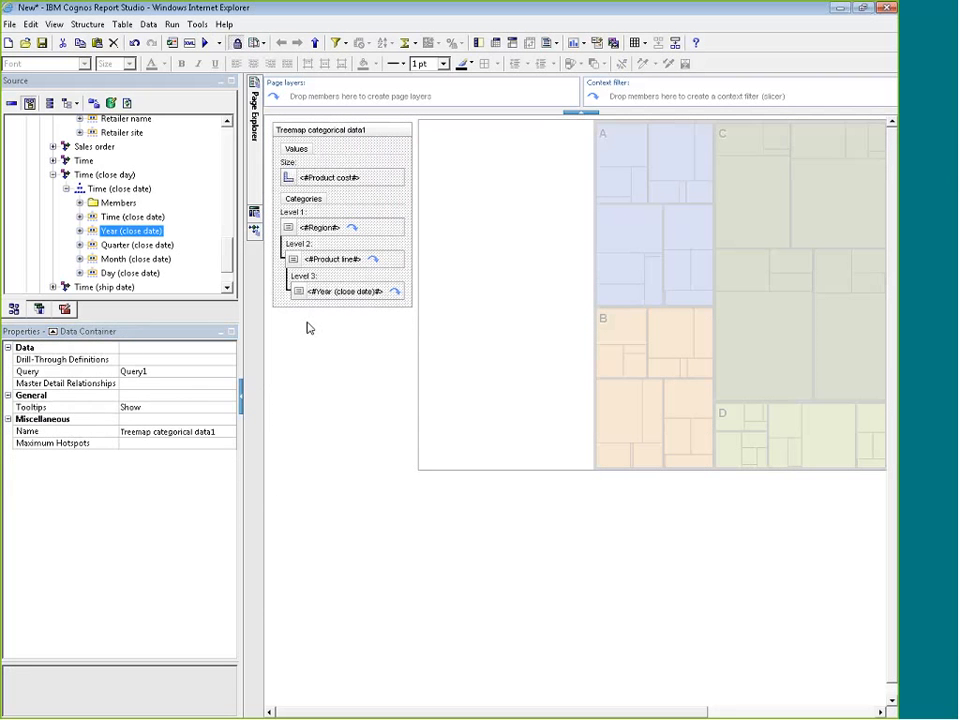
click(450, 386)
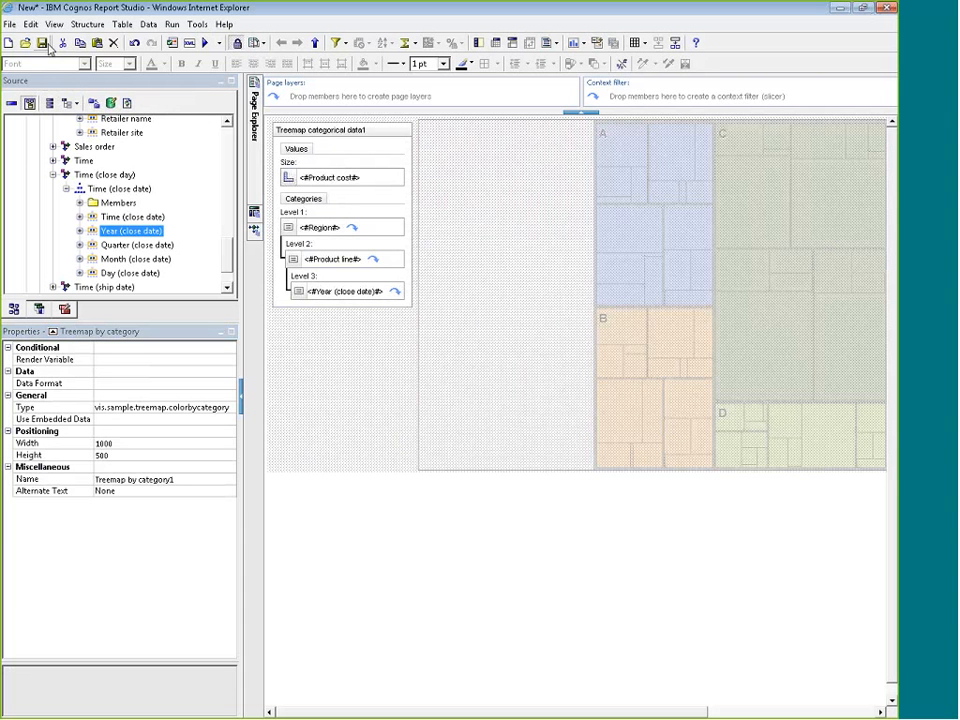
- Save the report as OLAP Visualization in the Visualizations Webinar folder
click(42, 43)
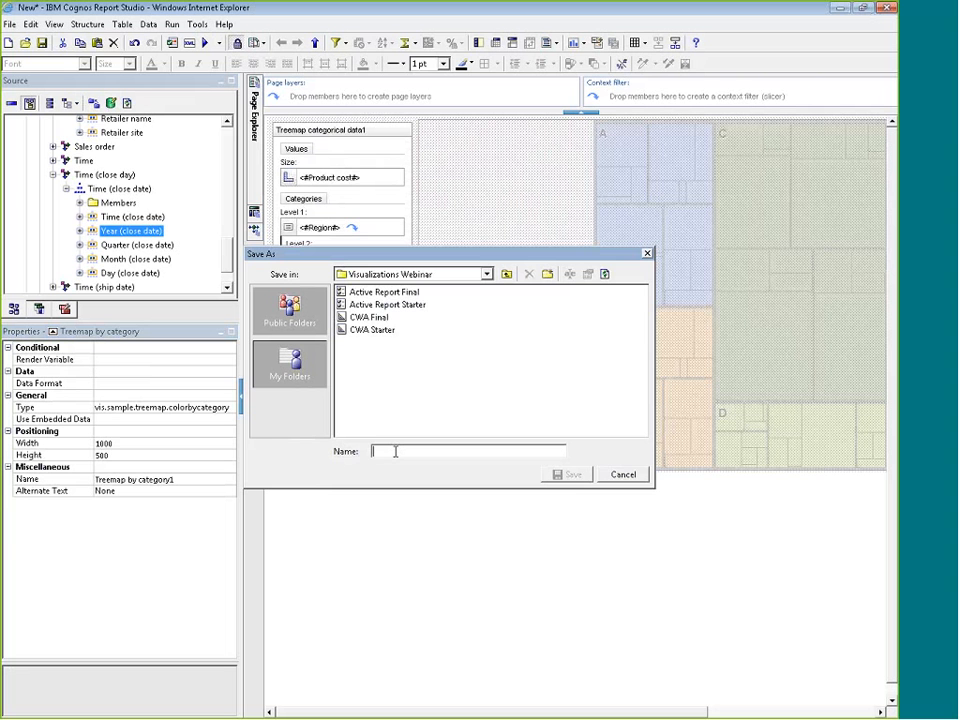
text(OLAP Visualization)
key(Return)
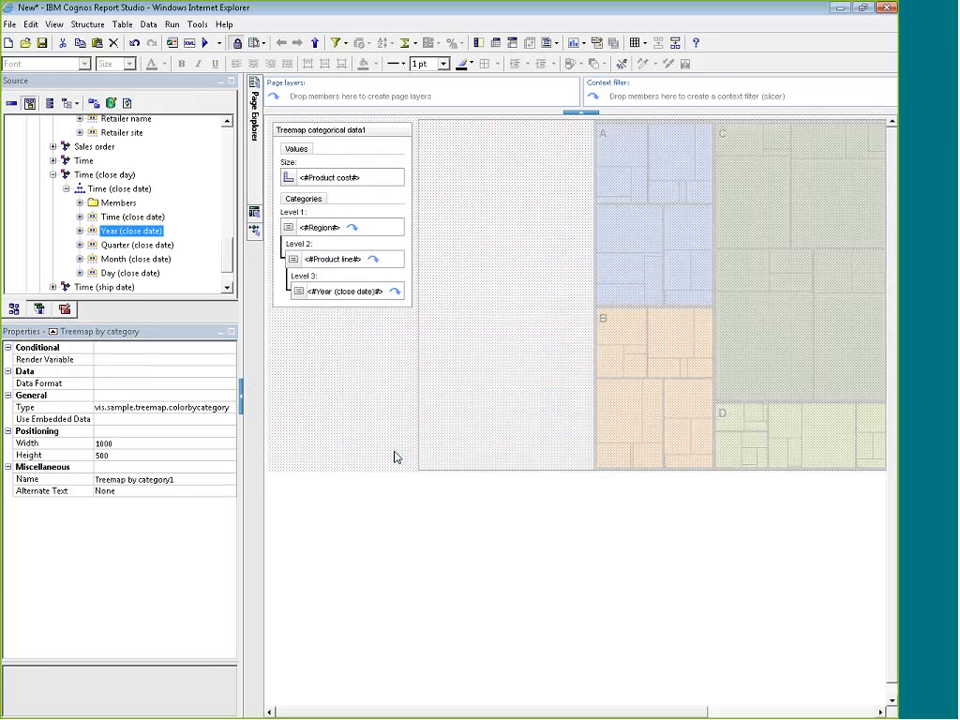
- Run the report in a maximized viewer window and examine the details of Asia Pacific's Camping Equipment tiles
click(205, 43)
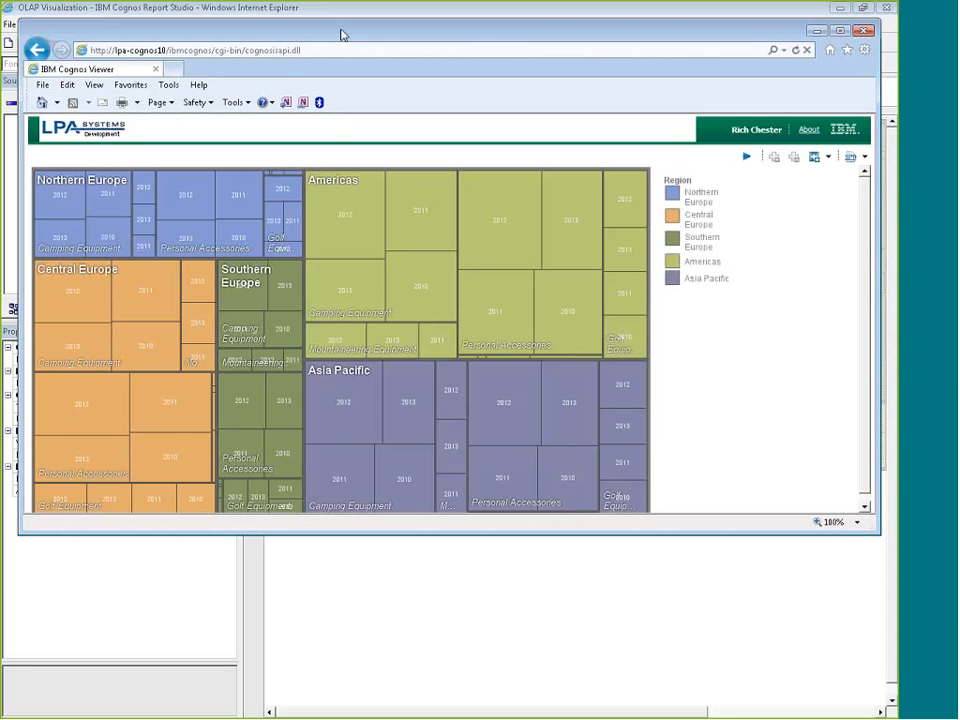
double_click(343, 32)
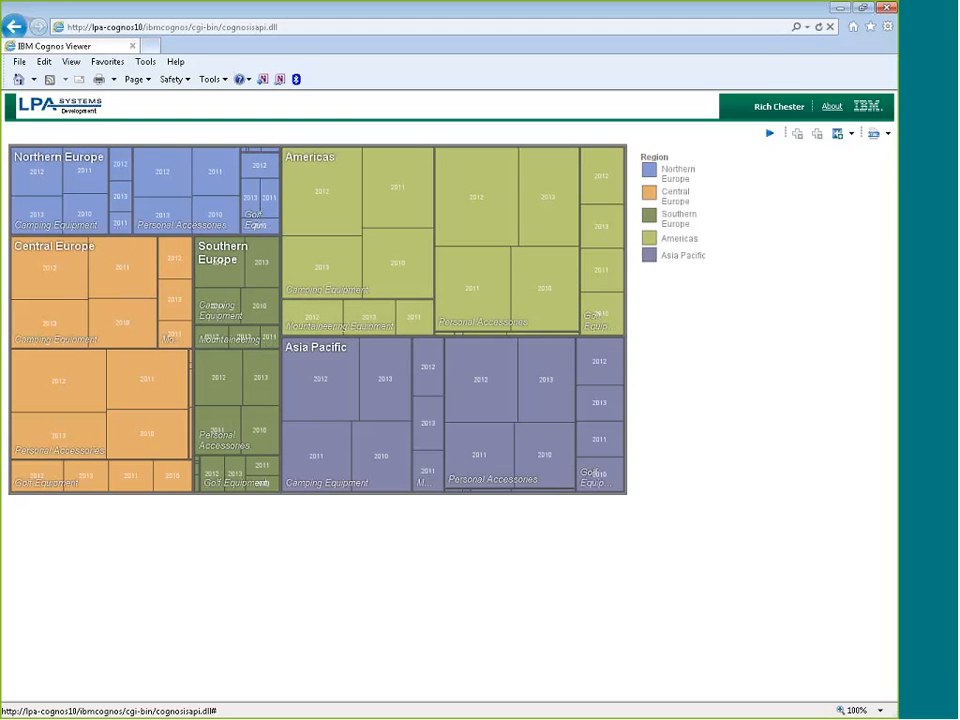
click(143, 289)
mouse_move(324, 407)
mouse_move(308, 449)
mouse_move(372, 417)
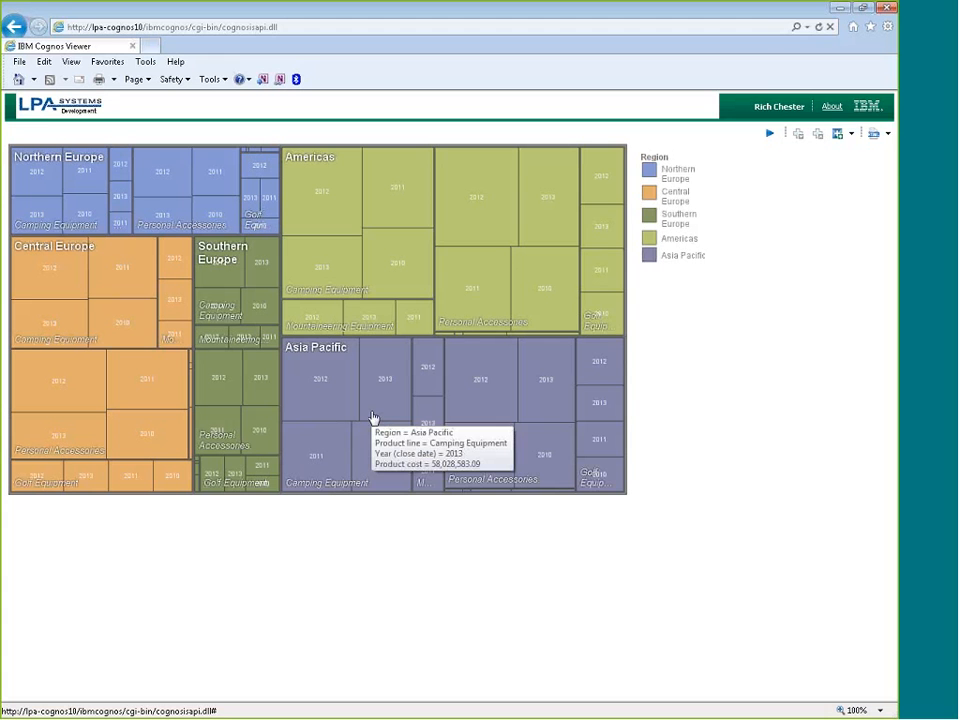
mouse_move(360, 453)
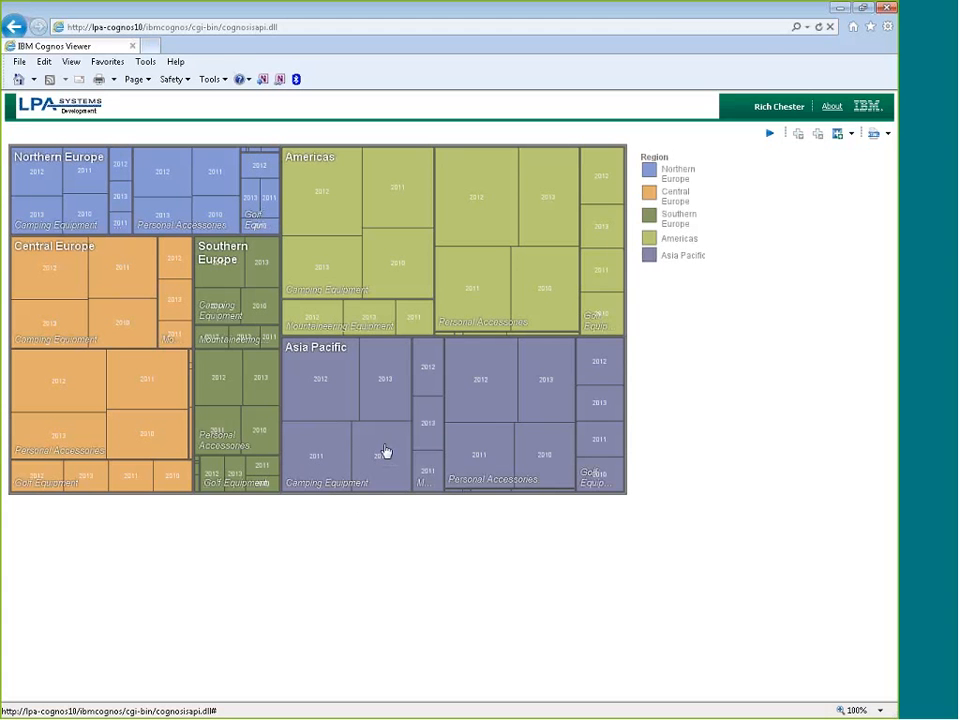
mouse_move(291, 411)
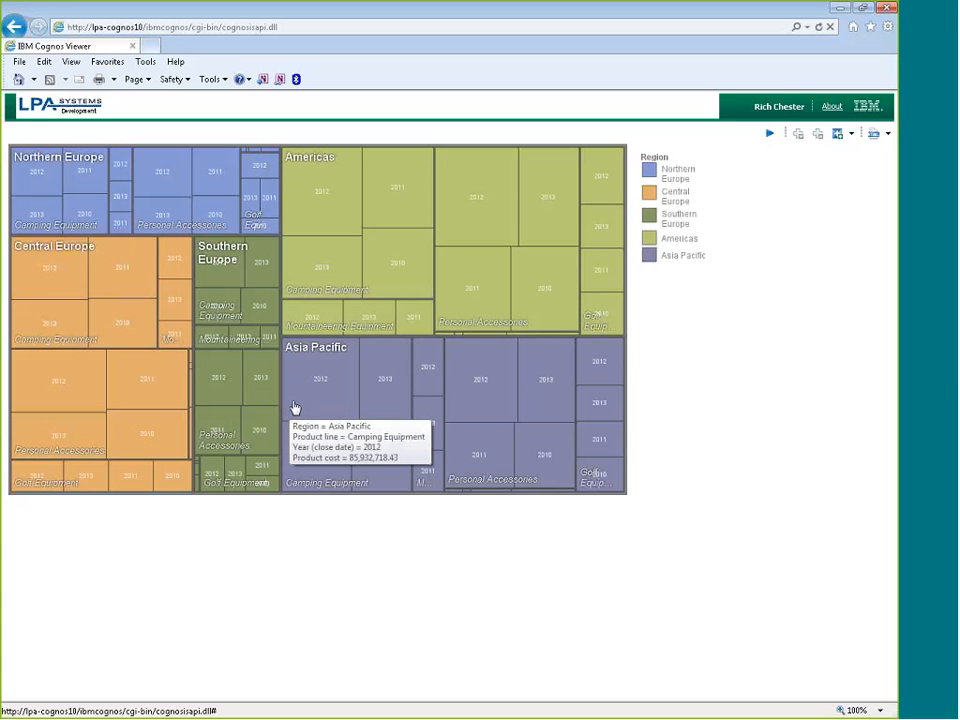
- Drill down the treemap's time level from Asia Pacific's 2012 Camping Equipment tile through Americas Q1 and February to individual days
click(319, 382)
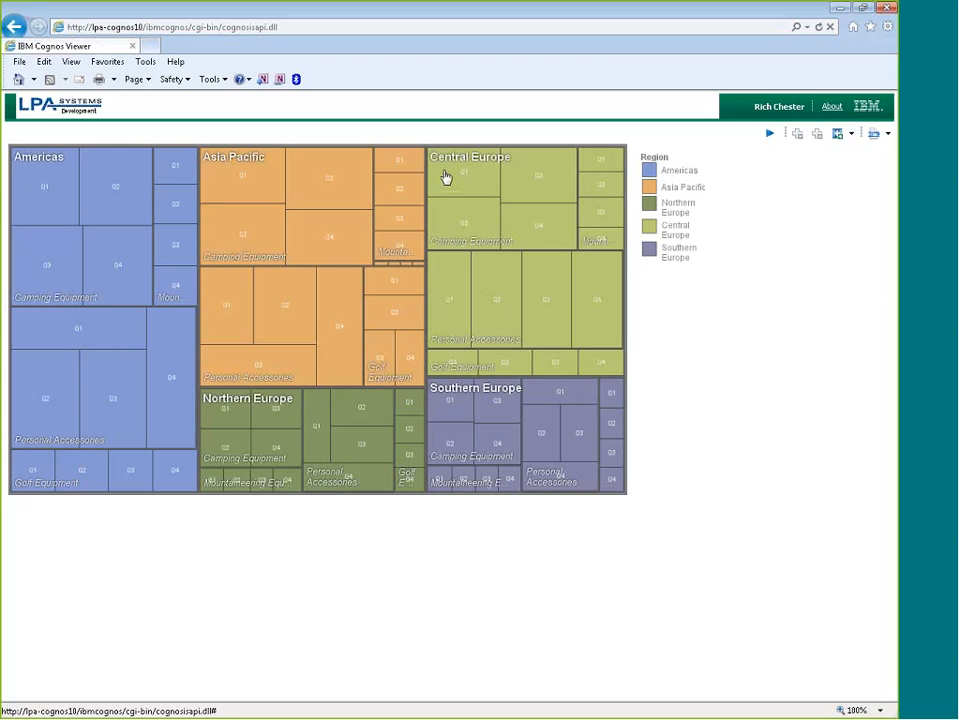
mouse_move(41, 163)
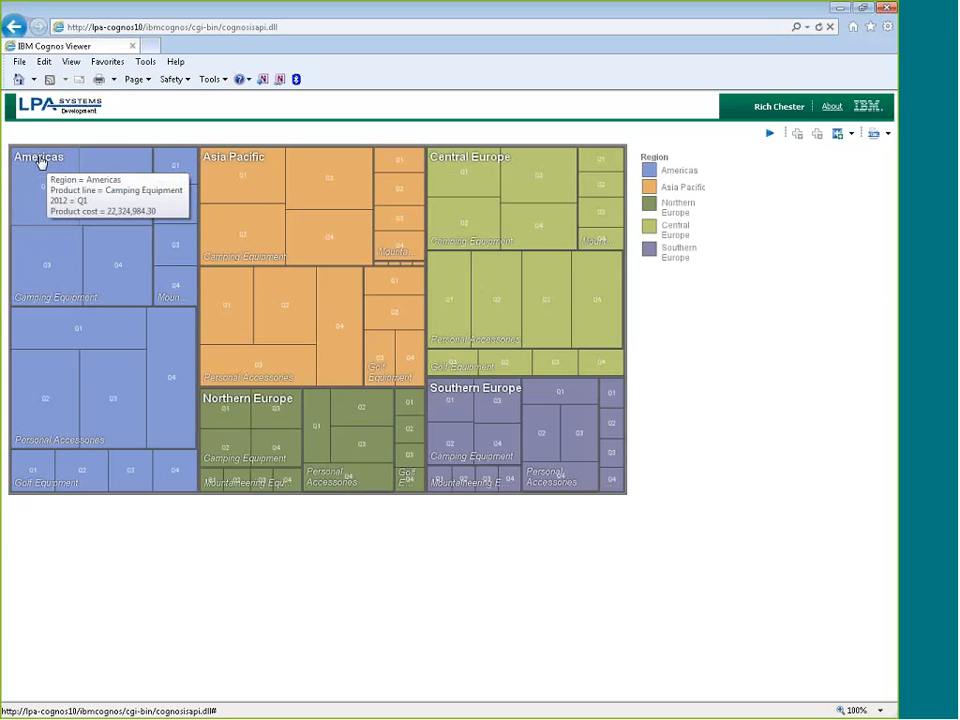
click(41, 163)
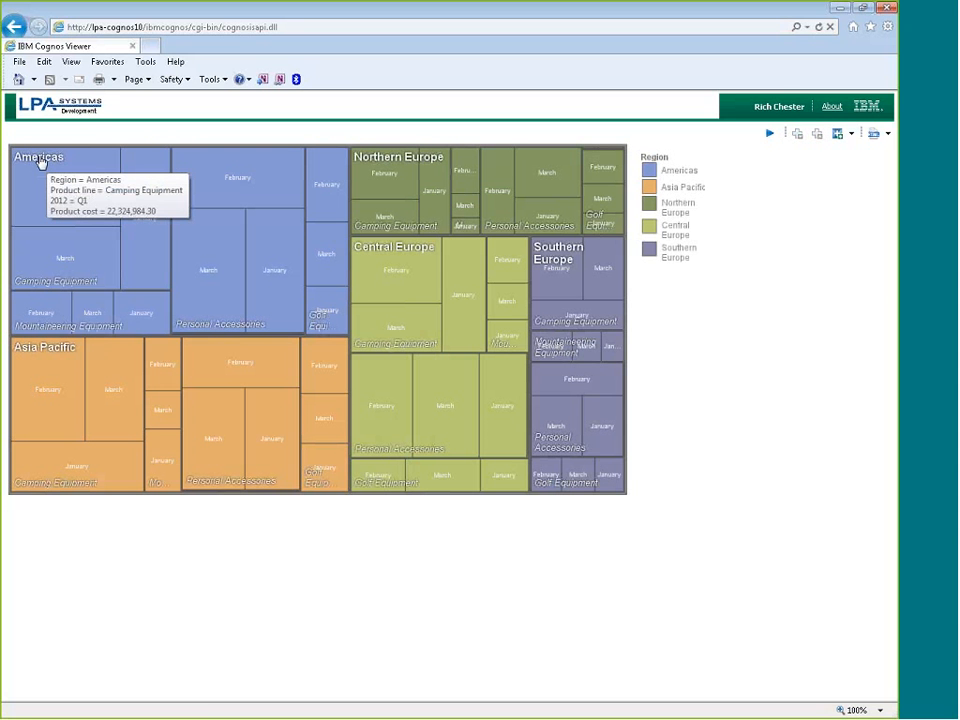
click(40, 164)
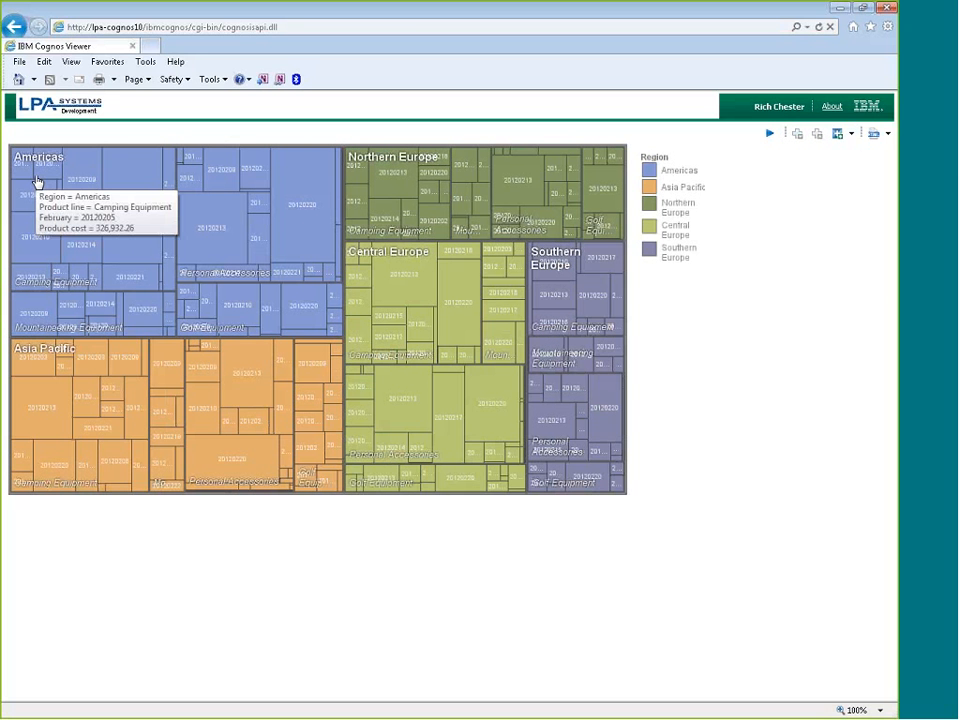
- Drill up from an Americas Camping Equipment day tile using the Default option
right_click(135, 250)
mouse_move(175, 310)
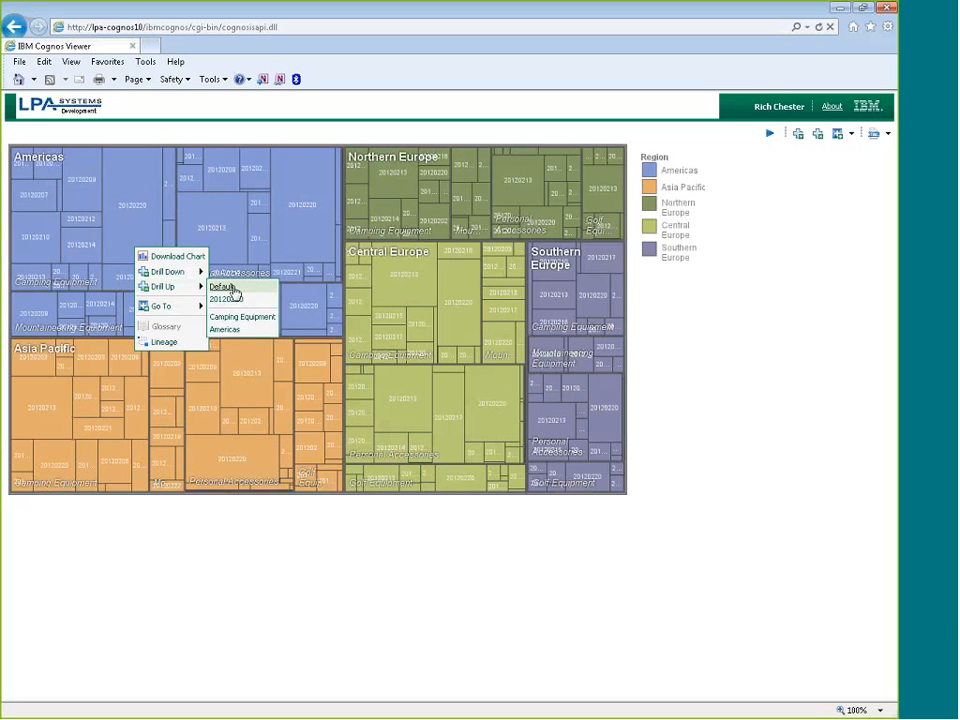
click(225, 289)
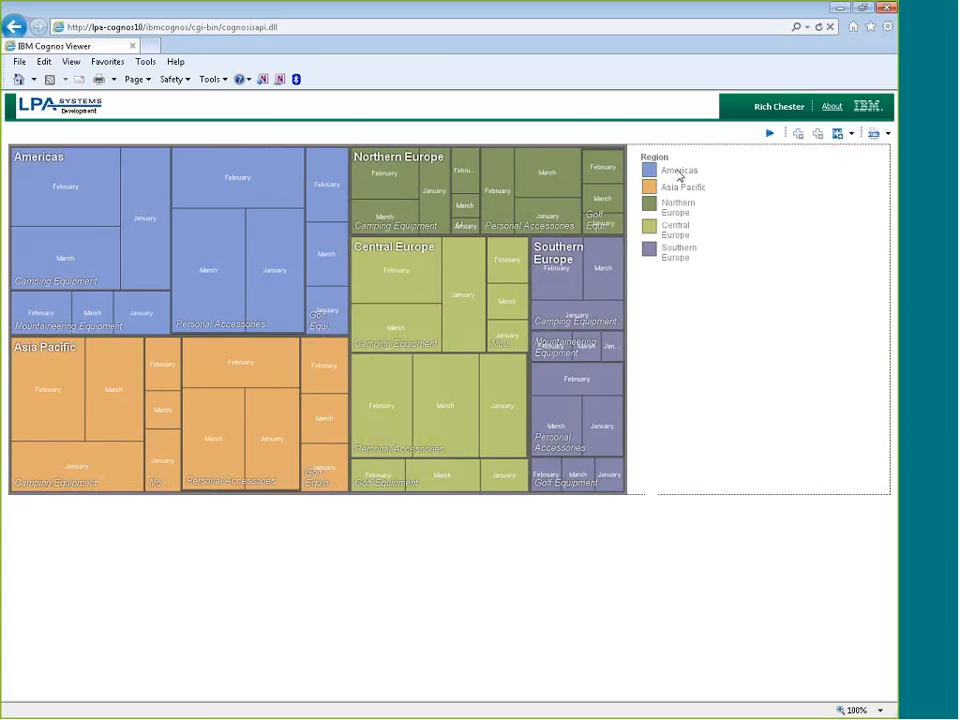
- Drill down the treemap's region level to the countries of the Americas from its February Camping Equipment tile
mouse_move(43, 170)
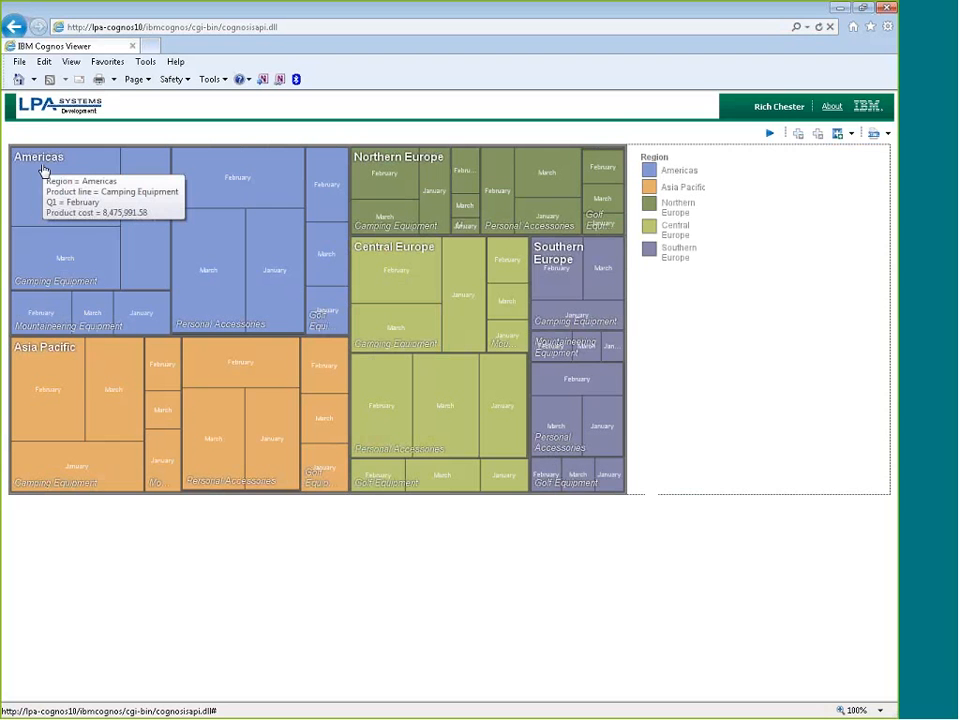
right_click(40, 178)
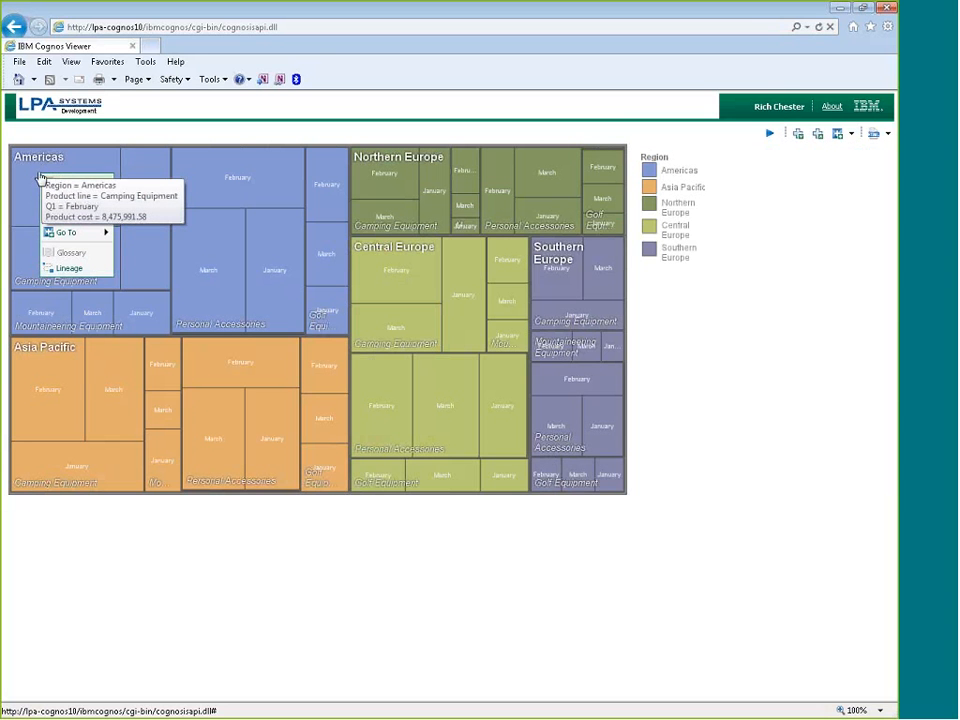
mouse_move(75, 203)
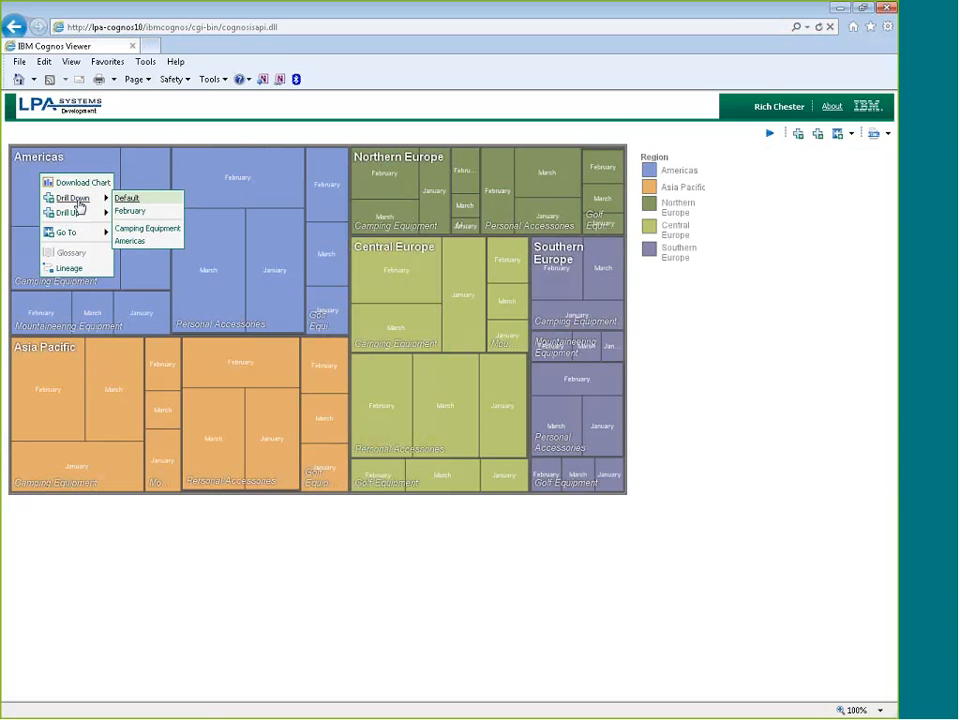
click(130, 242)
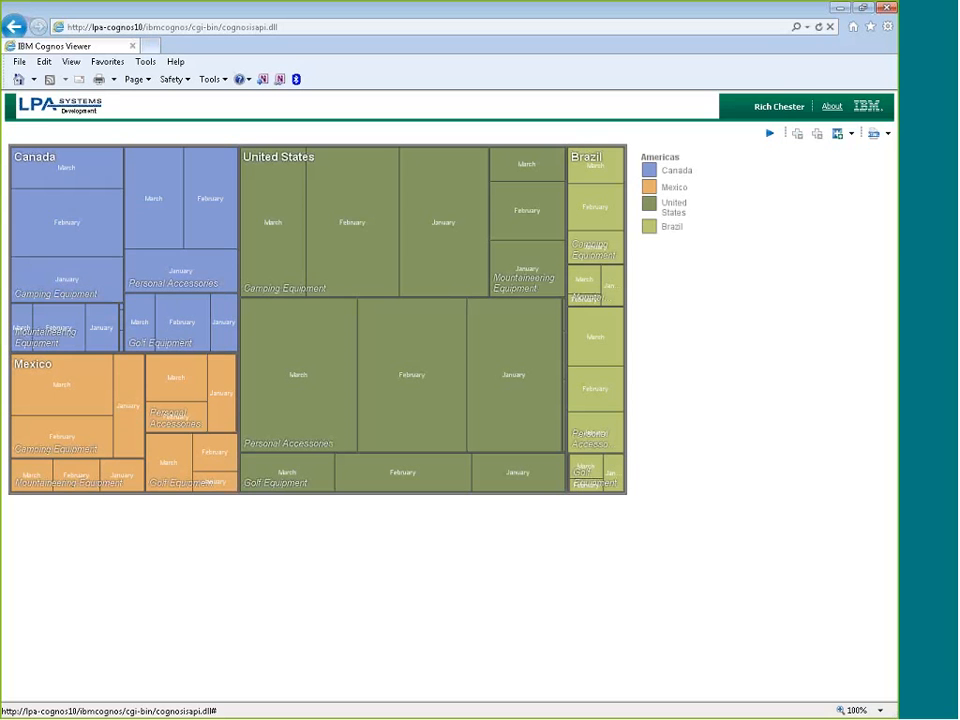
- Drill down the product level into Camping Equipment from Canada's February tile
right_click(30, 208)
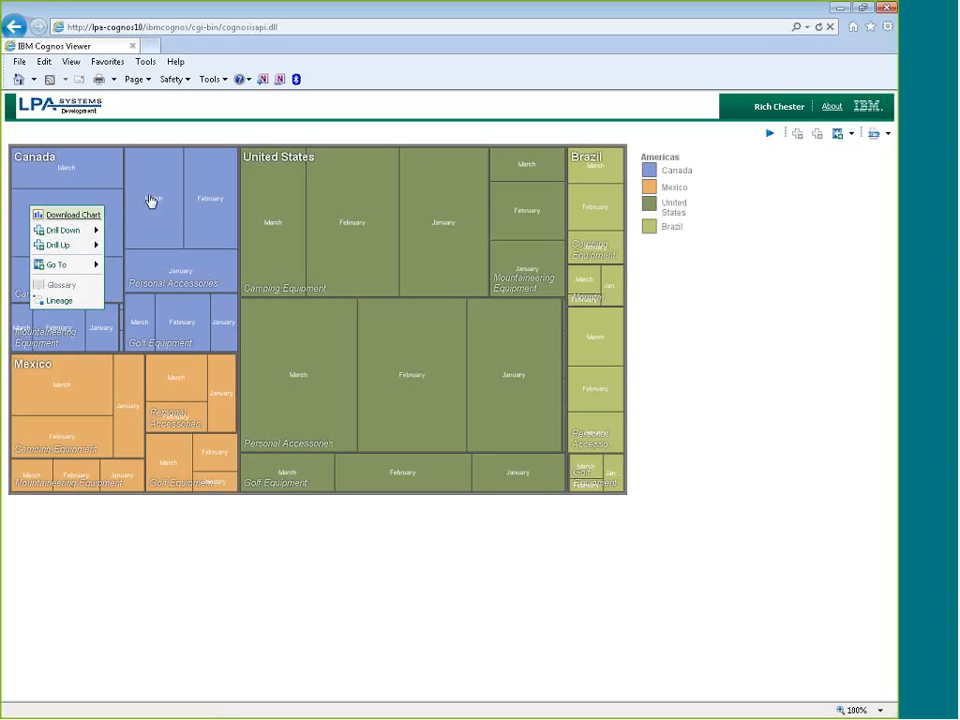
mouse_move(180, 281)
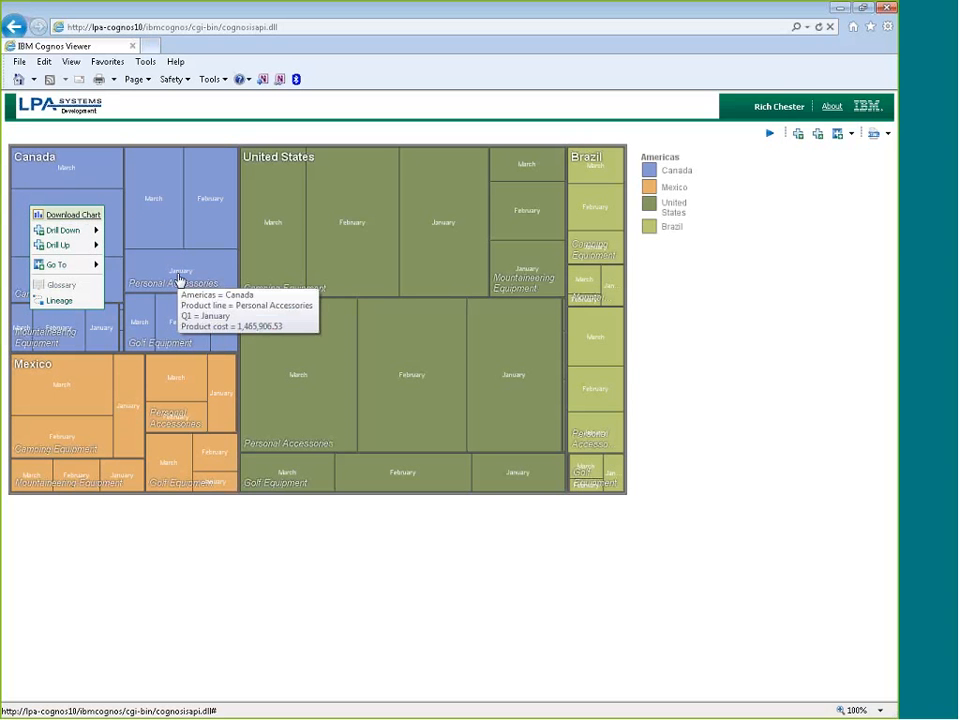
mouse_move(57, 247)
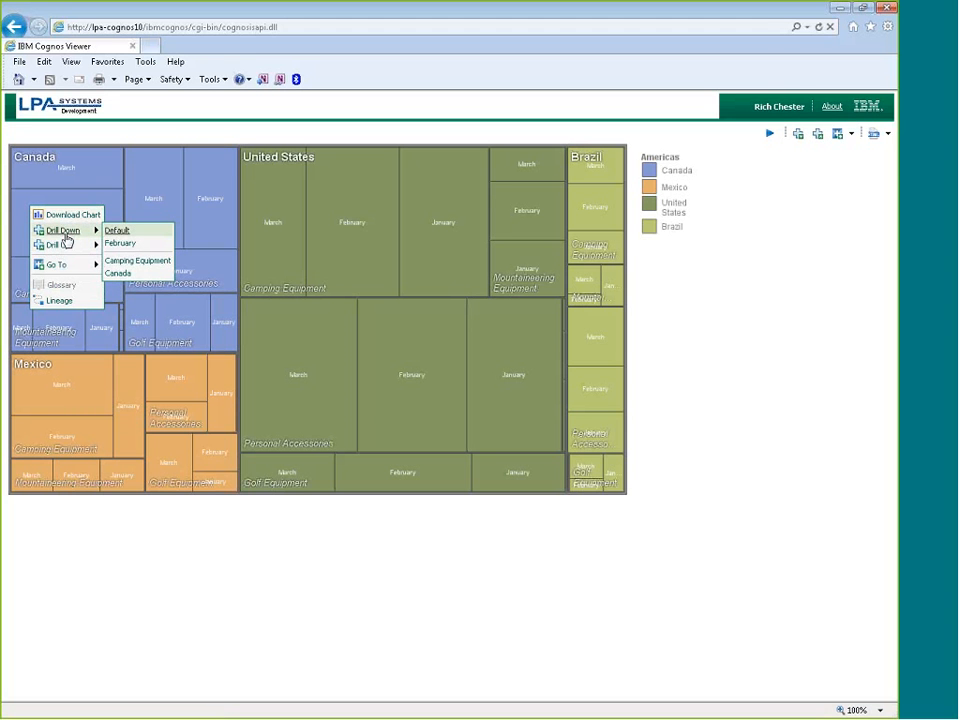
click(137, 263)
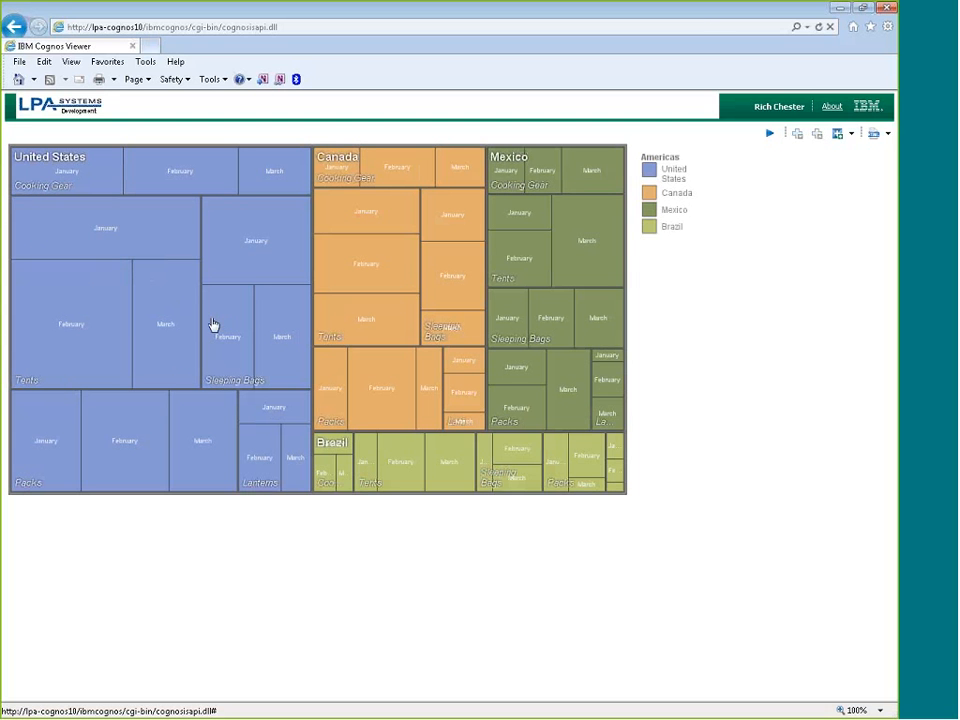
mouse_move(243, 325)
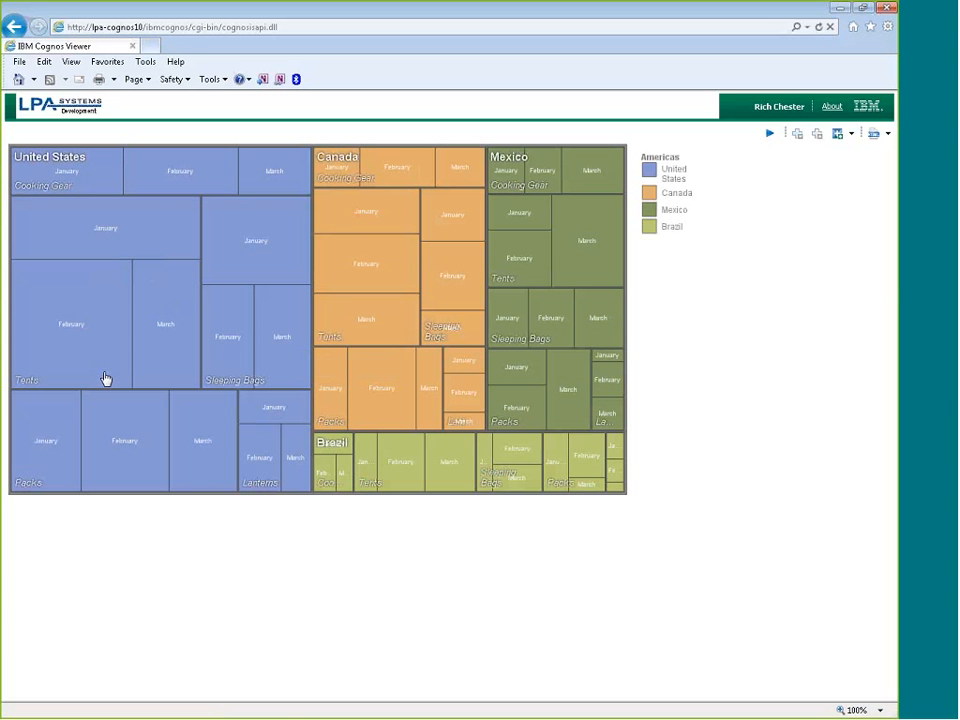
- Switch to Report Studio, inspect the properties of the treemap's Region, Product line and Year (close date) levels, and return to the presentation slides
key(alt+Tab)
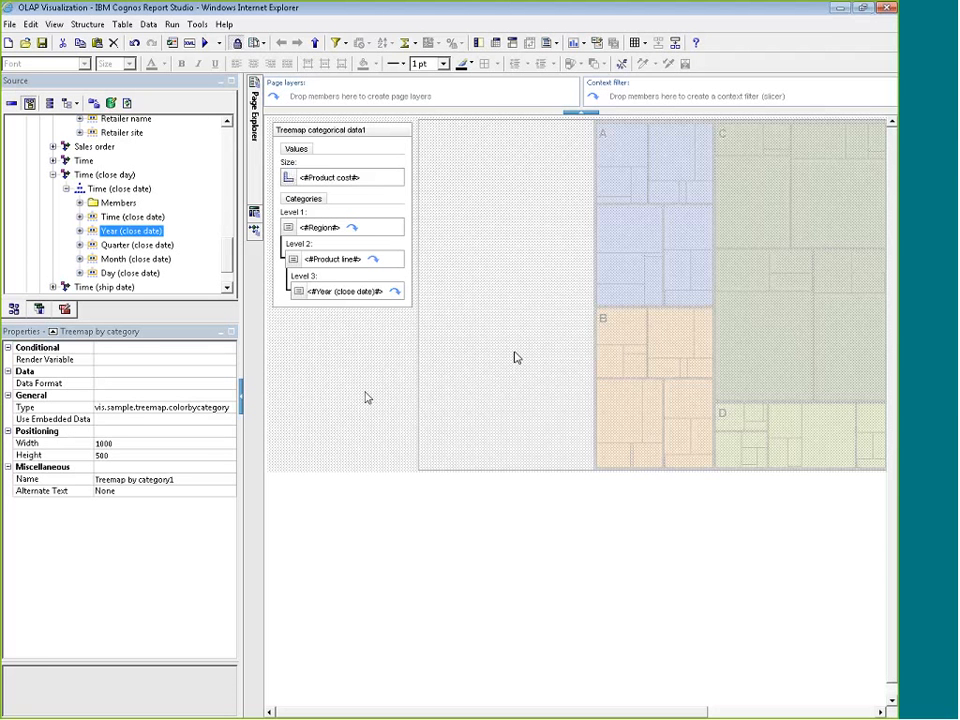
click(289, 229)
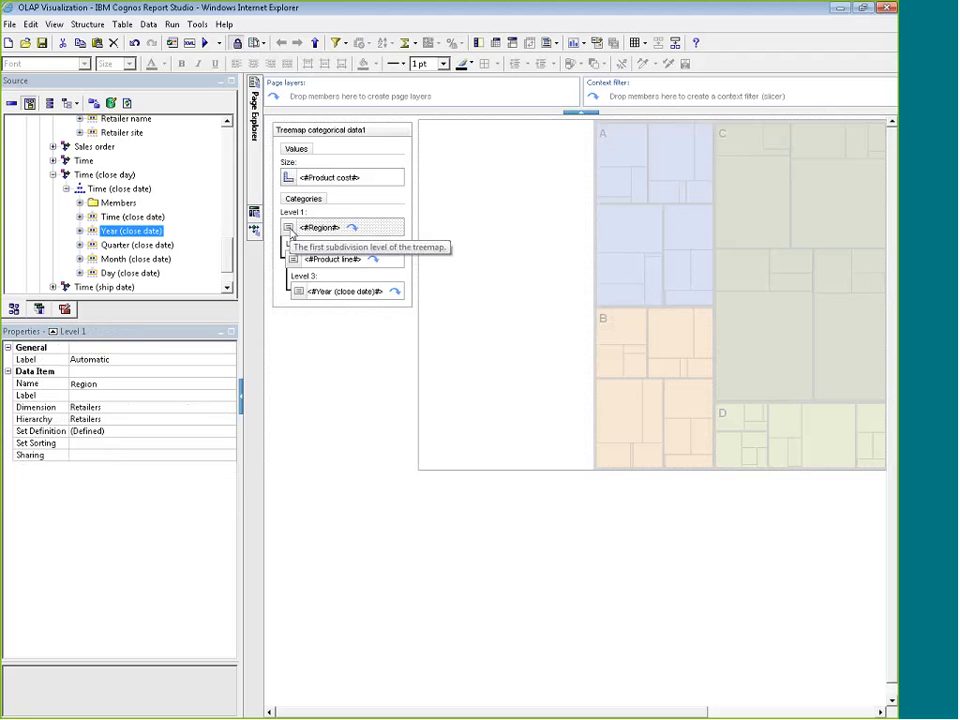
click(289, 261)
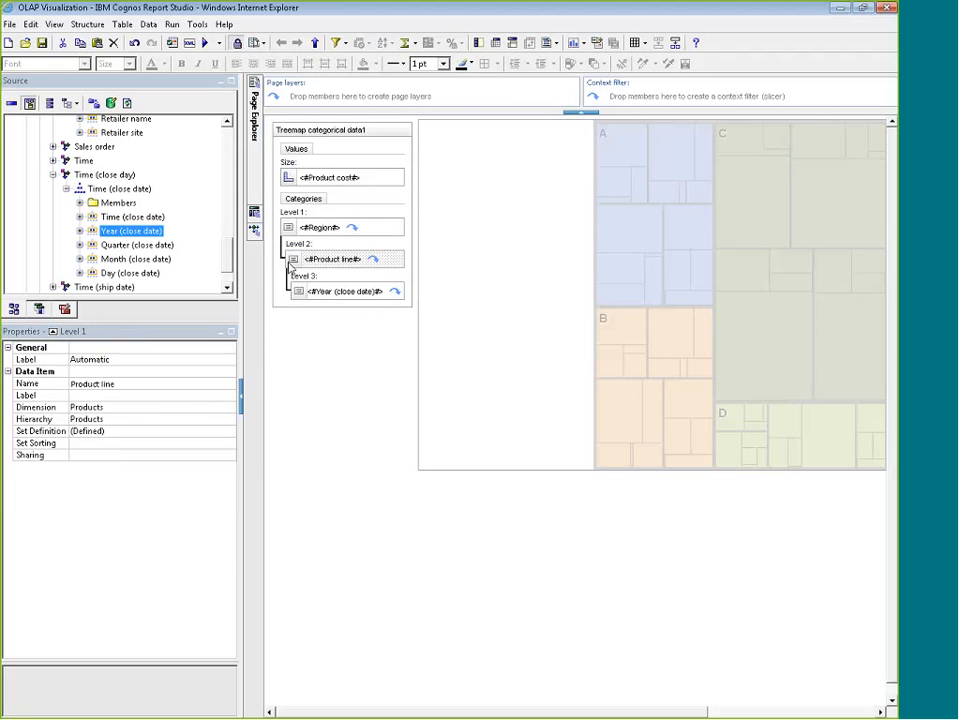
click(292, 291)
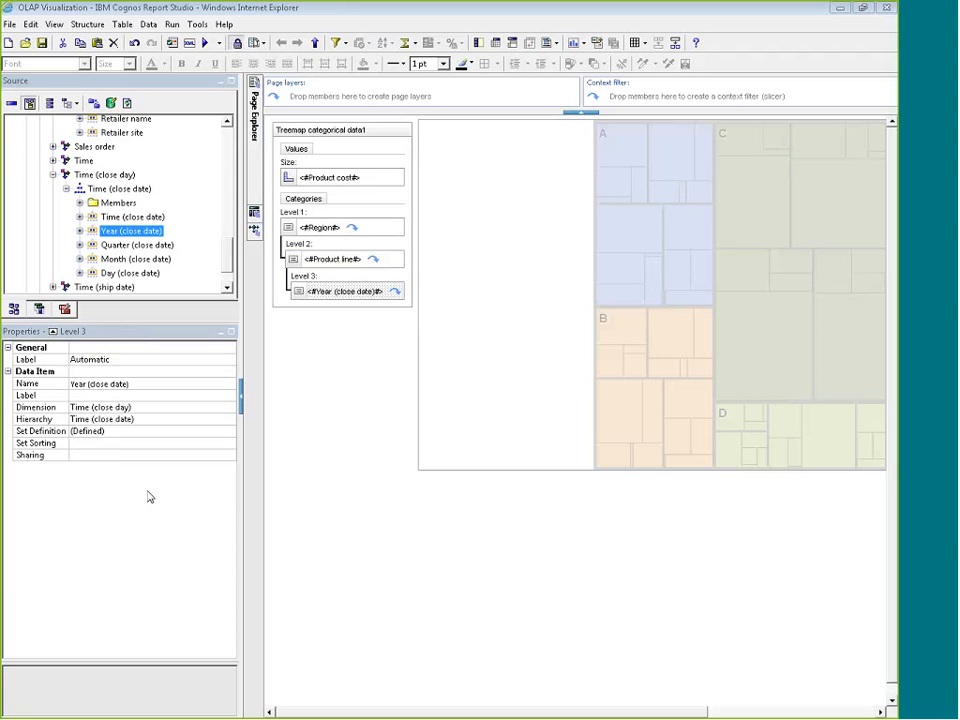
key(alt+Tab)
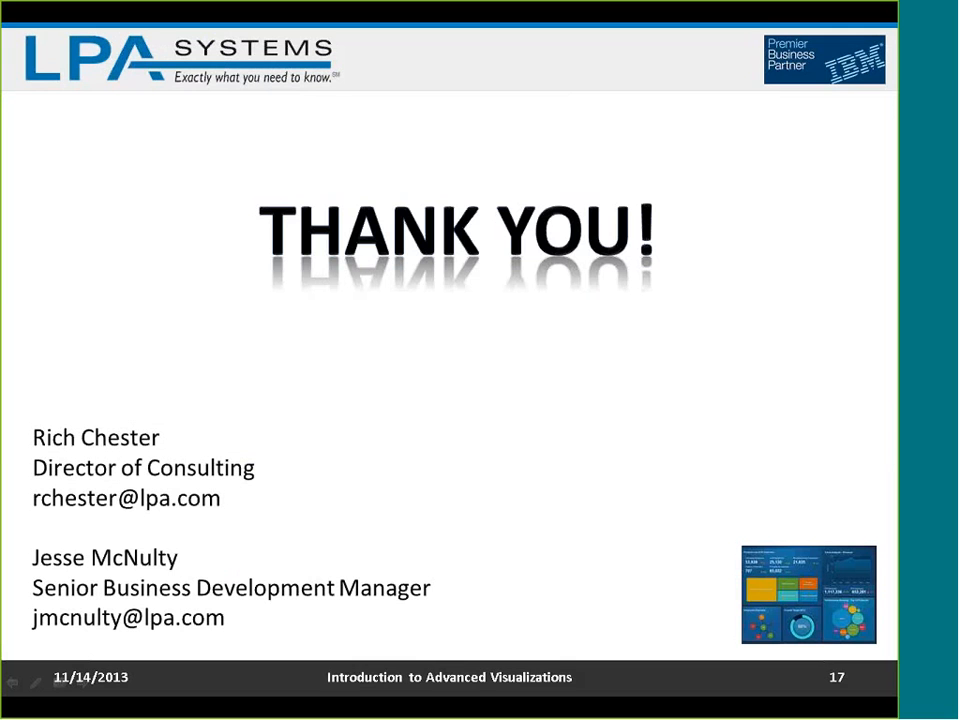